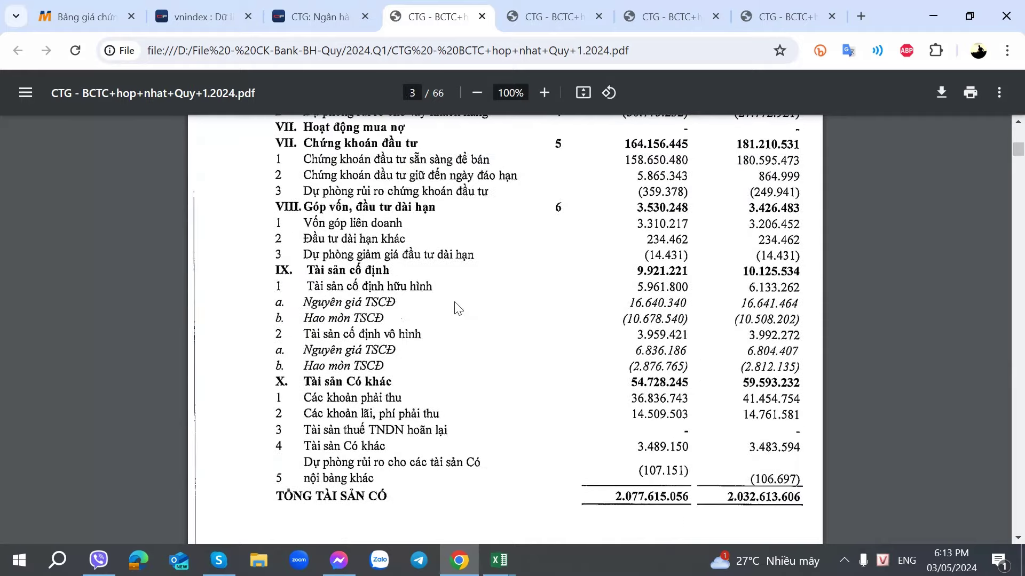
# - Examine the long-term investments in the balance sheet assets and in note 6, including the joint-venture capital details
pyautogui.scroll(3, 479, 274)
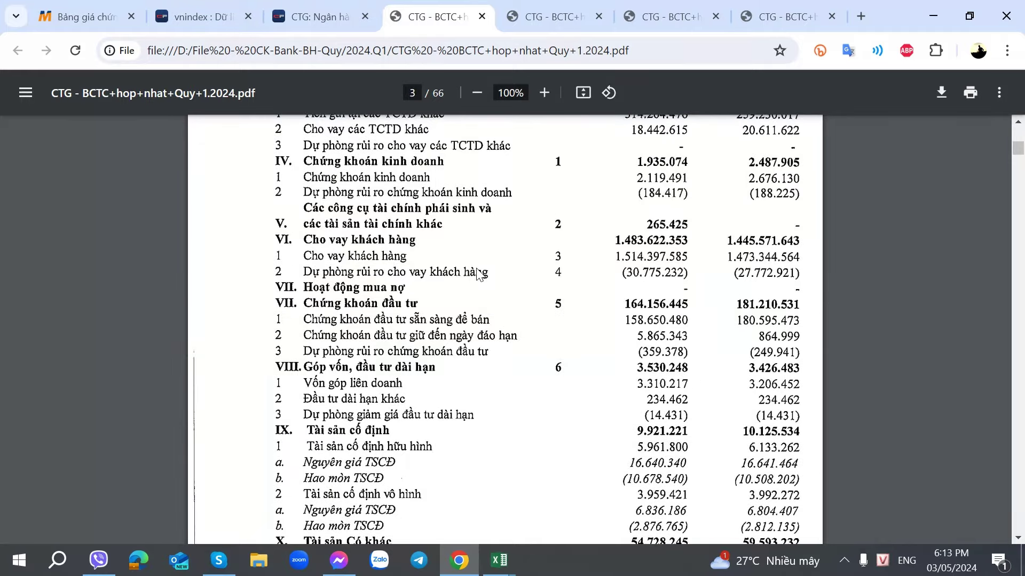
pyautogui.scroll(-3, 479, 274)
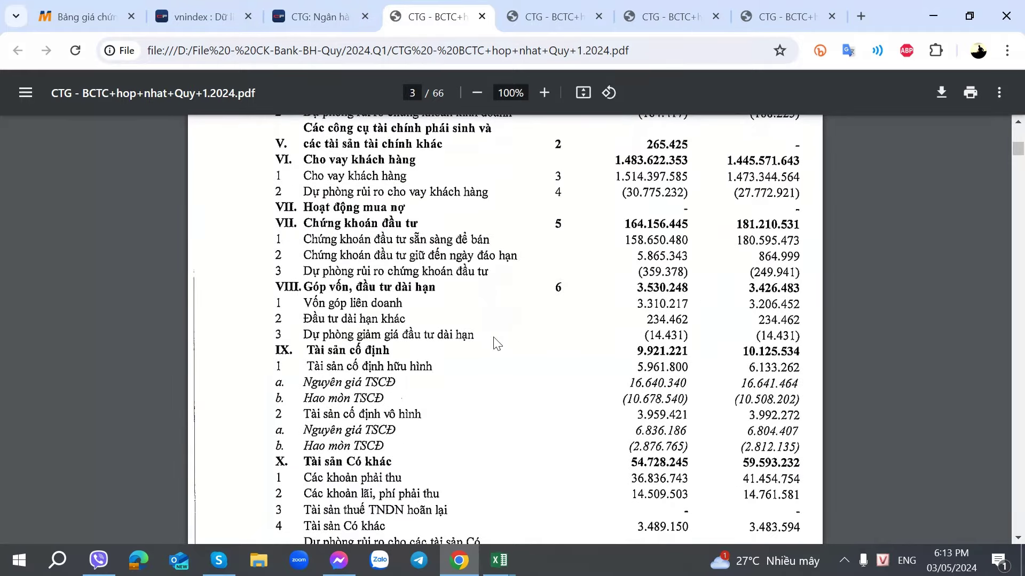
pyautogui.click(536, 5)
pyautogui.scroll(-4, 436, 396)
pyautogui.scroll(6, 436, 396)
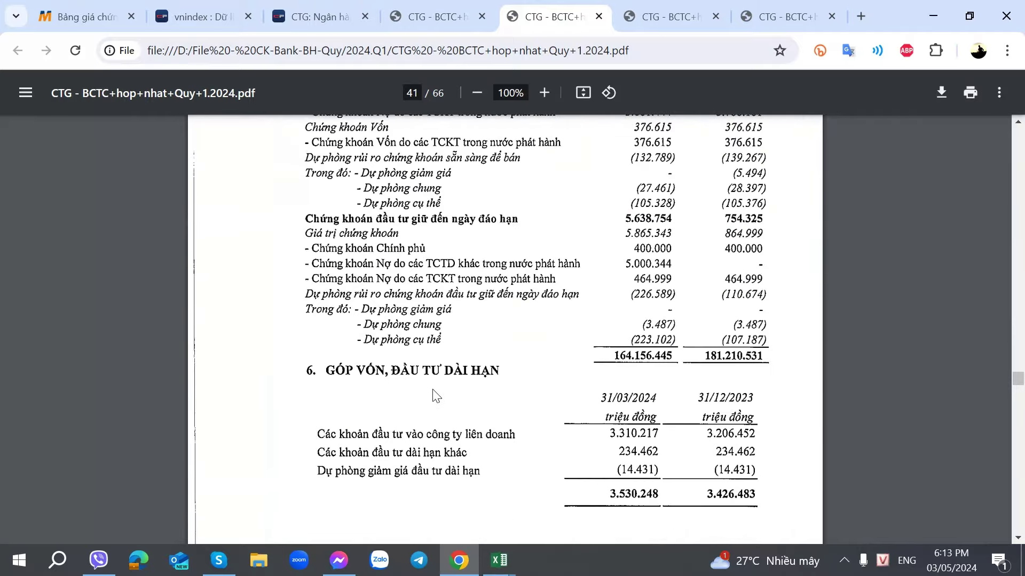
pyautogui.scroll(-3, 437, 396)
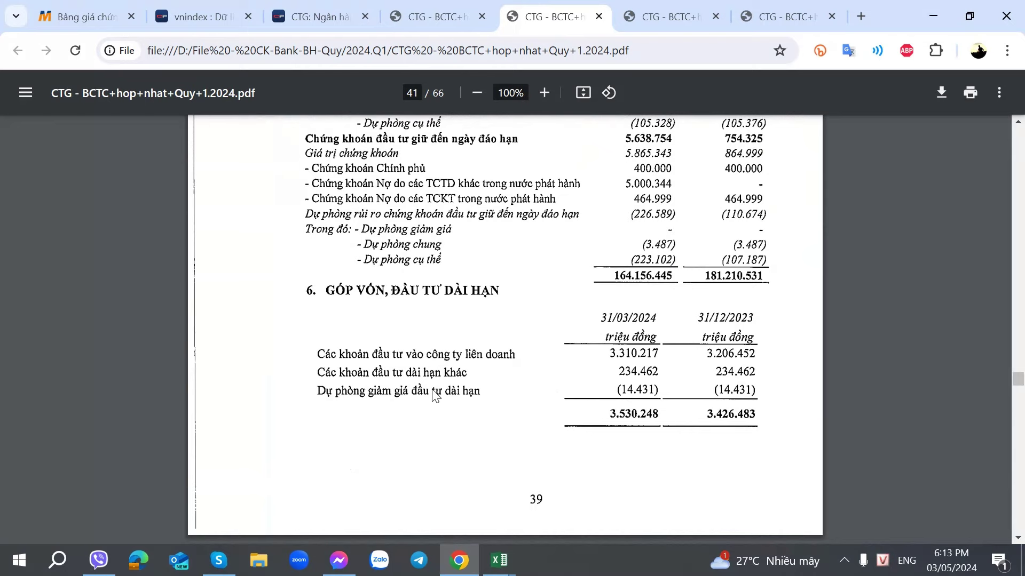
pyautogui.scroll(-15, 437, 396)
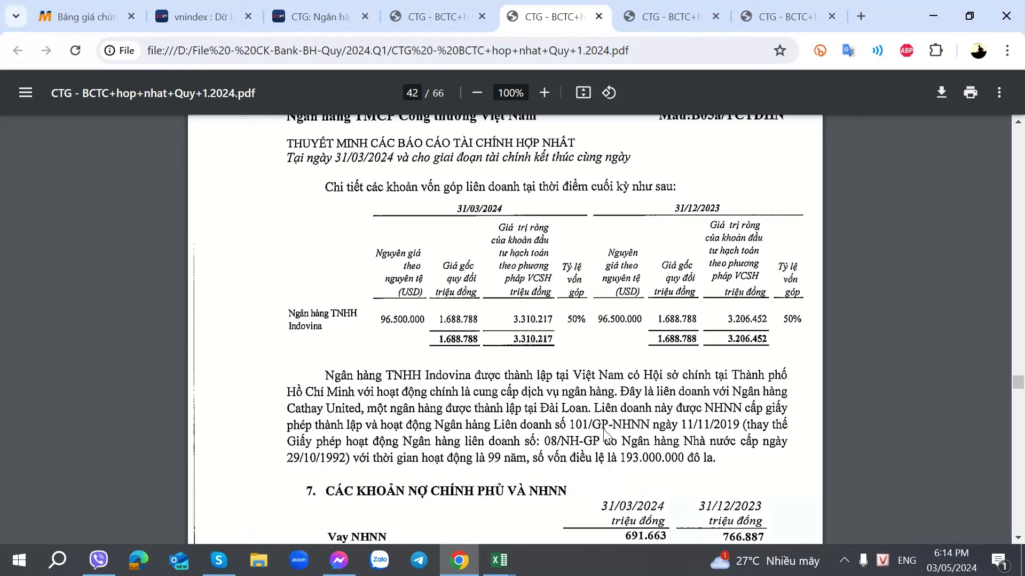
pyautogui.scroll(-5, 550, 422)
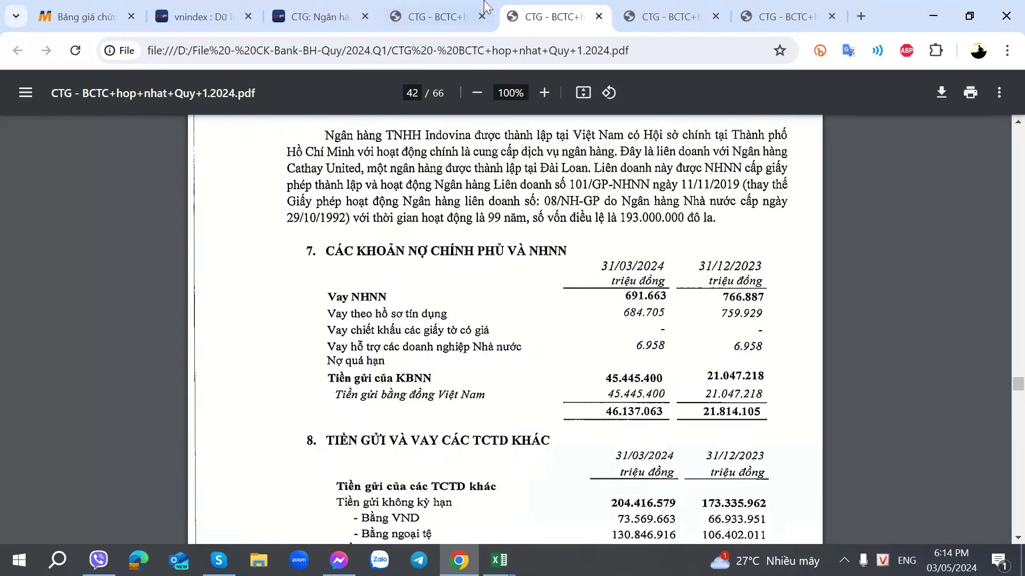
# - Compare the government and NHNN debts in the balance sheet liabilities with their breakdown in note 7
pyautogui.click(483, 7)
pyautogui.scroll(-5, 498, 304)
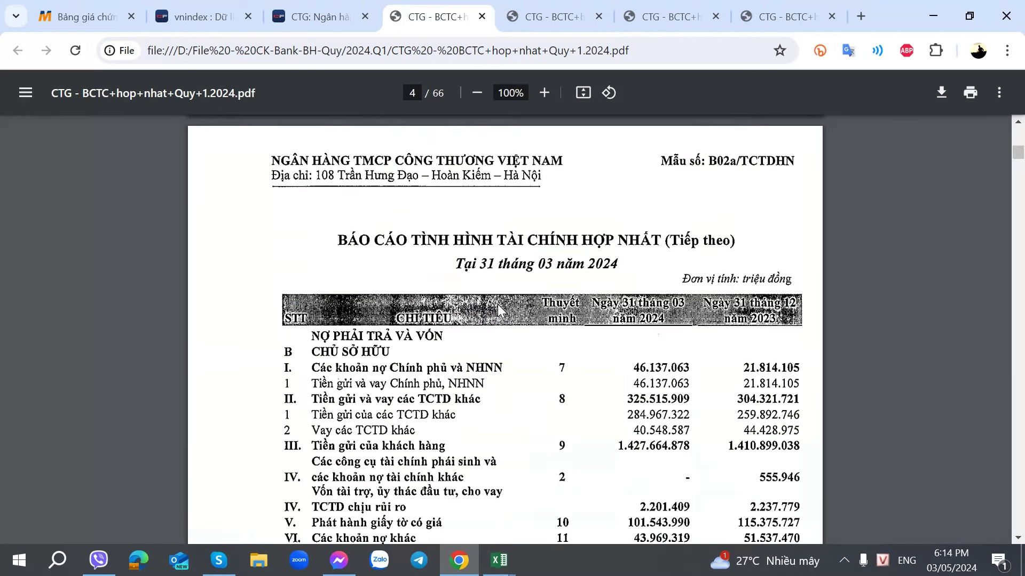
pyautogui.scroll(-3, 497, 304)
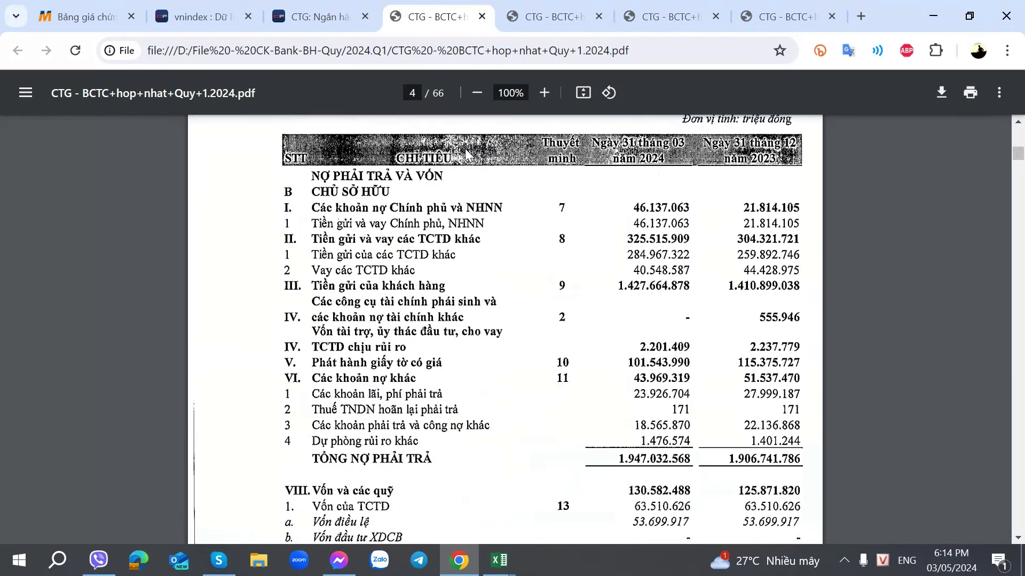
pyautogui.click(550, 16)
pyautogui.scroll(-2, 507, 251)
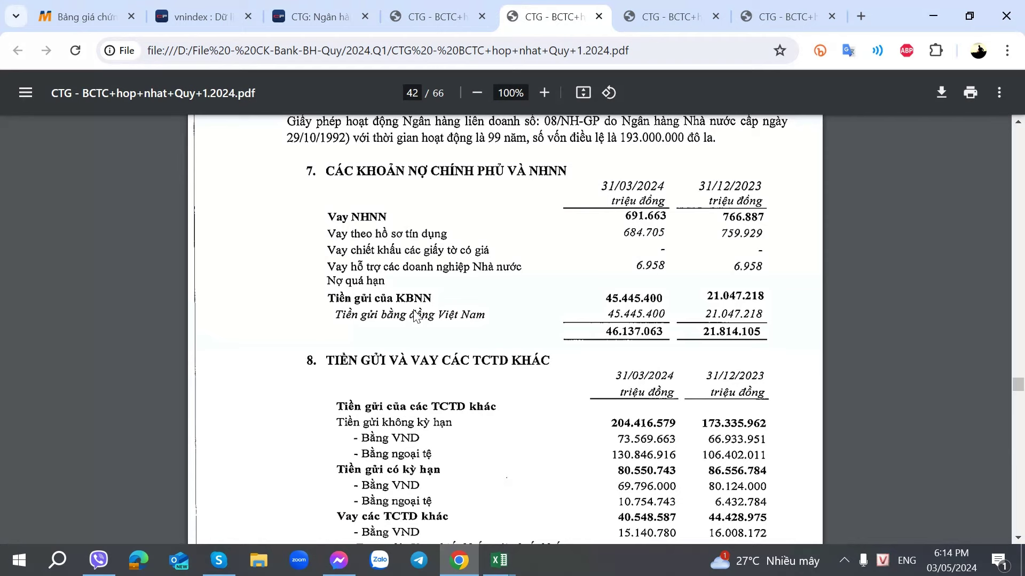
pyautogui.click(492, 7)
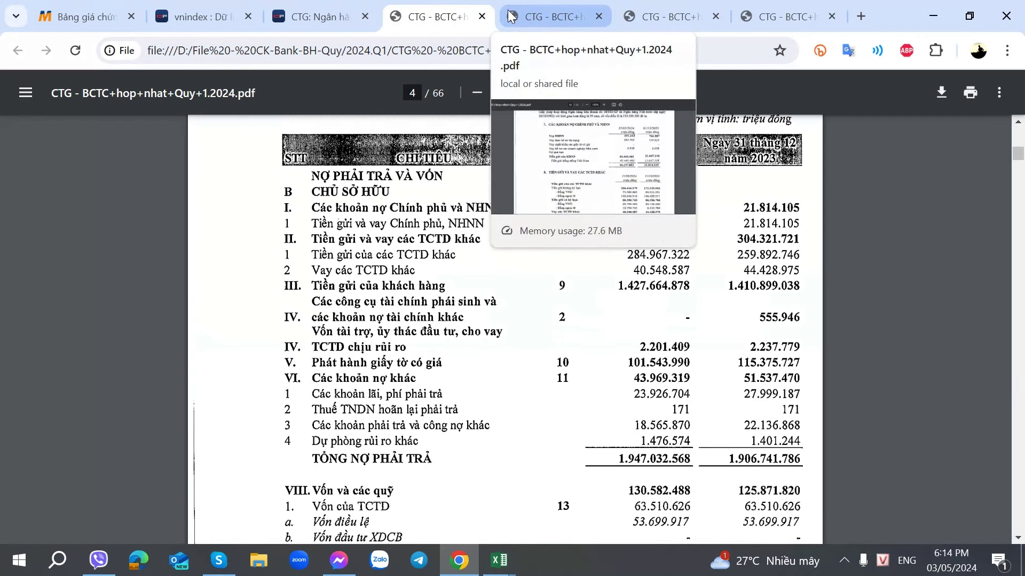
pyautogui.click(511, 15)
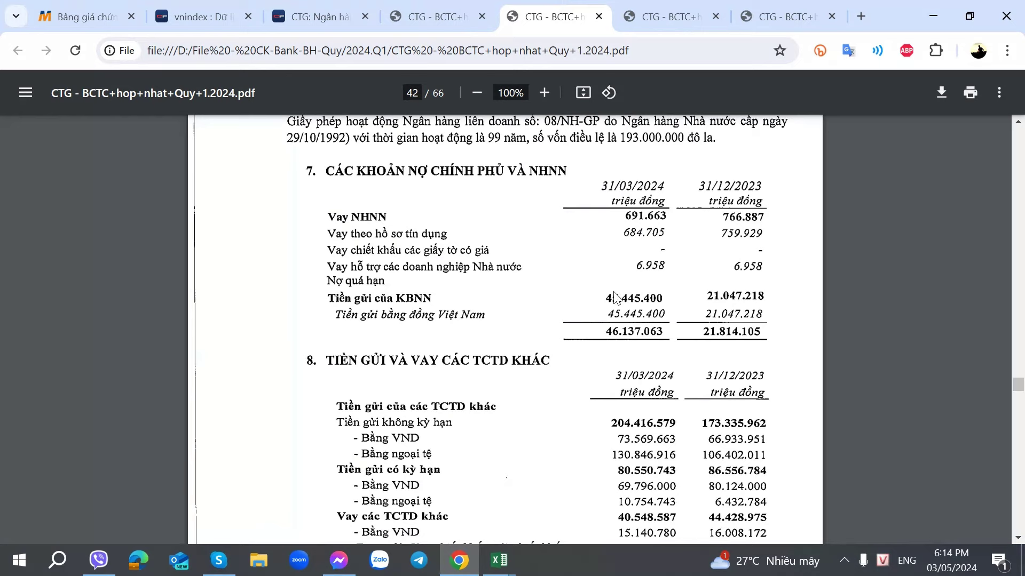
pyautogui.click(460, 6)
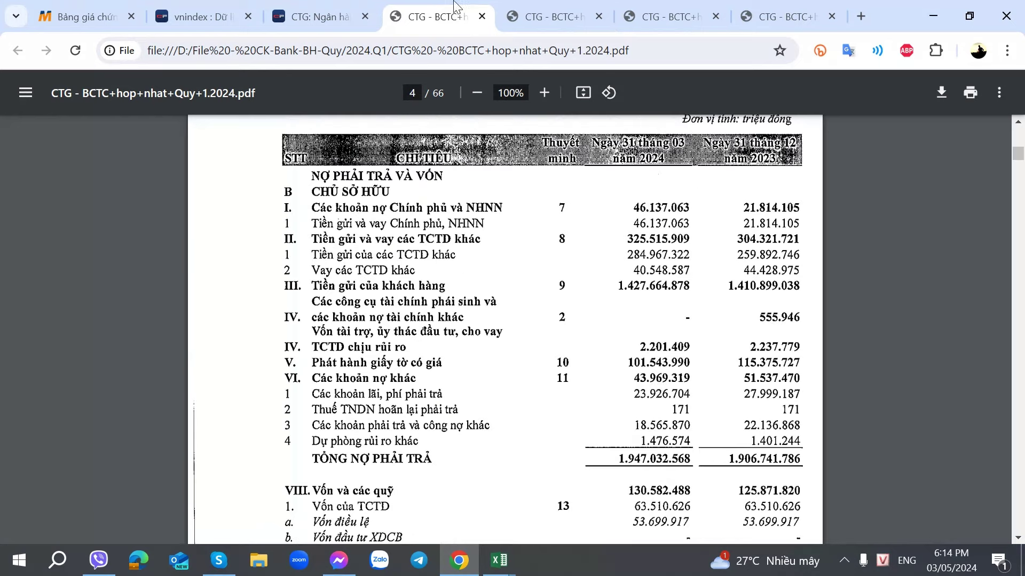
pyautogui.hotkey('ctrl', 'Tab')
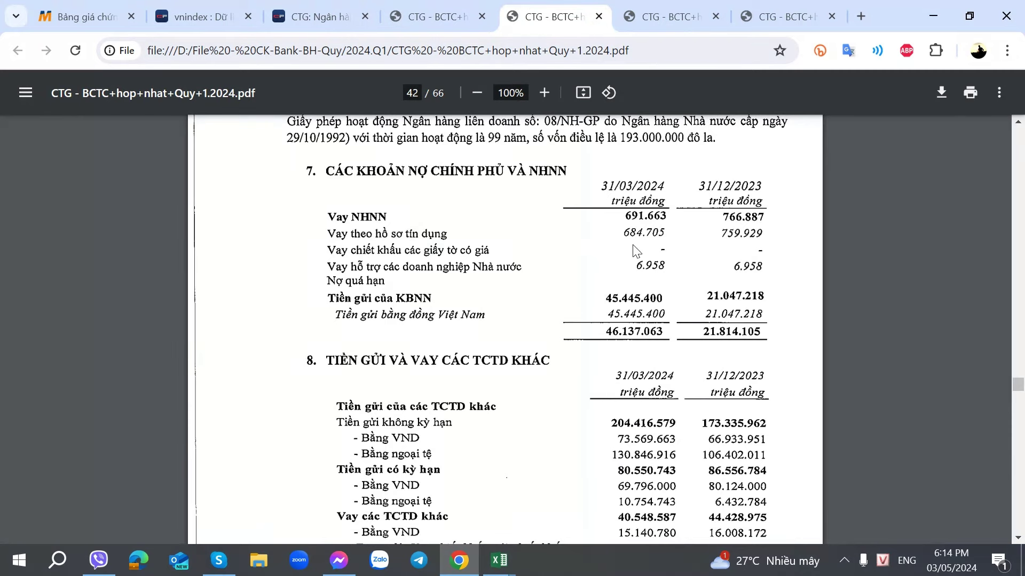
pyautogui.click(419, 6)
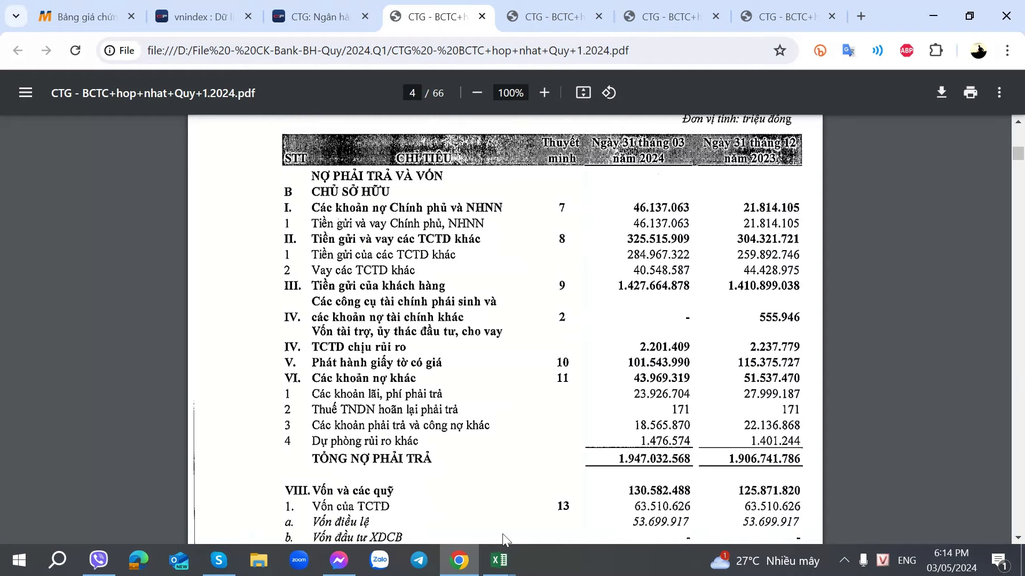
# - Switch to the CTG workbook in Excel and insert a blank row at row 273, below the CK Đầu tư note
pyautogui.moveTo(499, 560)
pyautogui.click(438, 514)
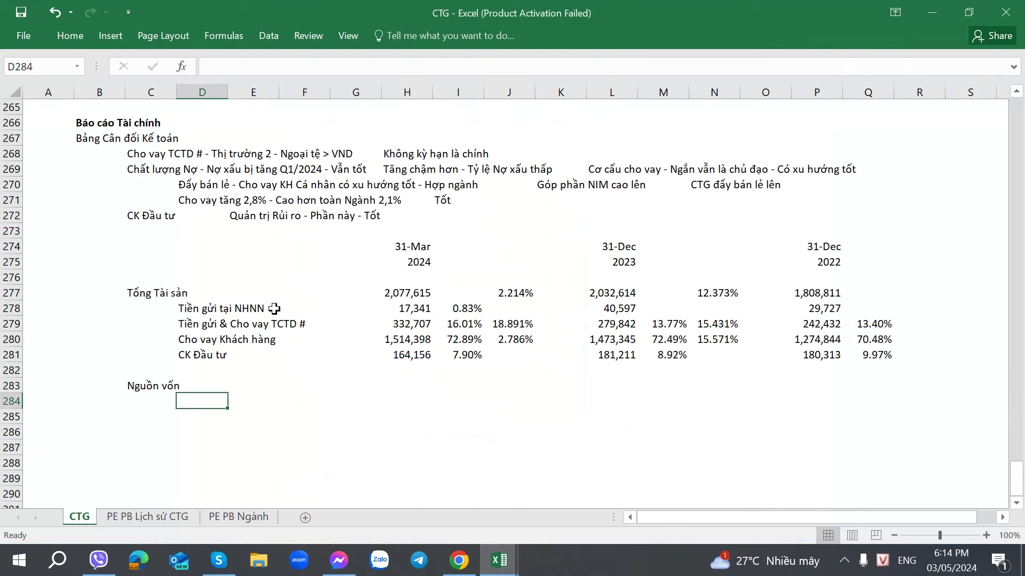
pyautogui.click(149, 230)
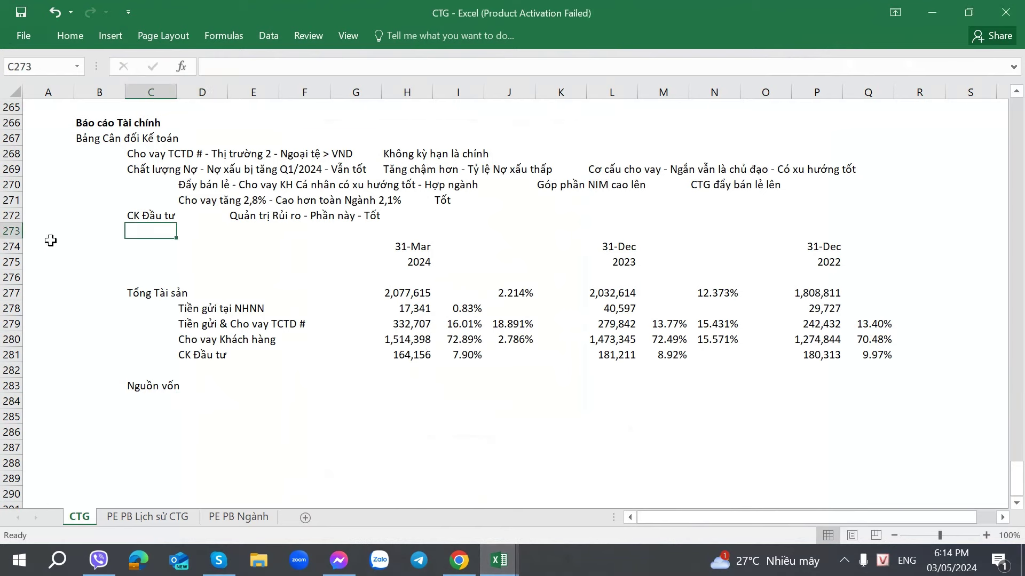
pyautogui.rightClick(16, 231)
pyautogui.click(81, 342)
pyautogui.click(123, 232)
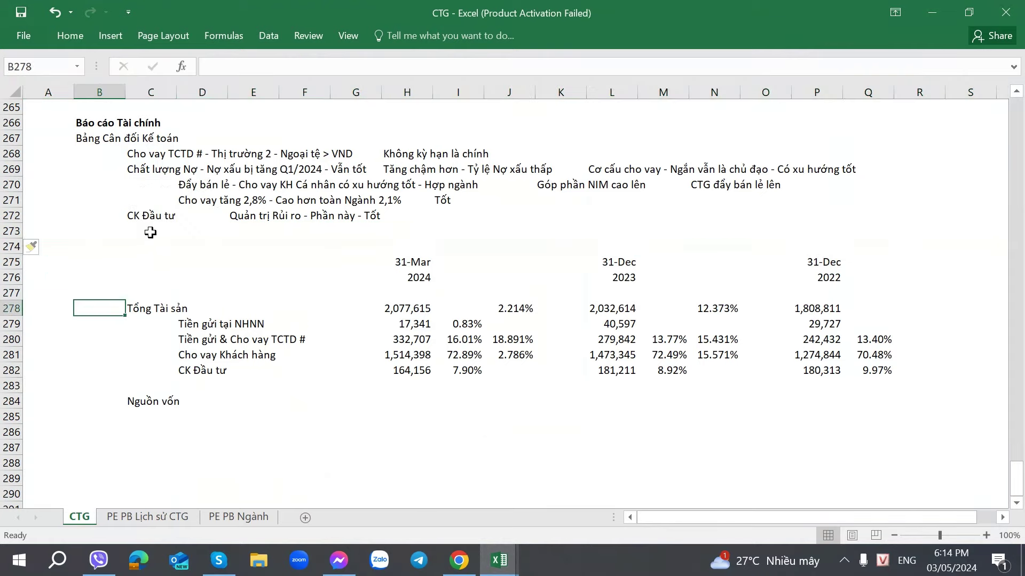
# - Enter the note "Nợ Chính phủ / NHNN - Chủ yếu là Kho bạc Nhà nước" in cell C273
pyautogui.click(152, 232)
pyautogui.hotkey('alt', 'Tab')
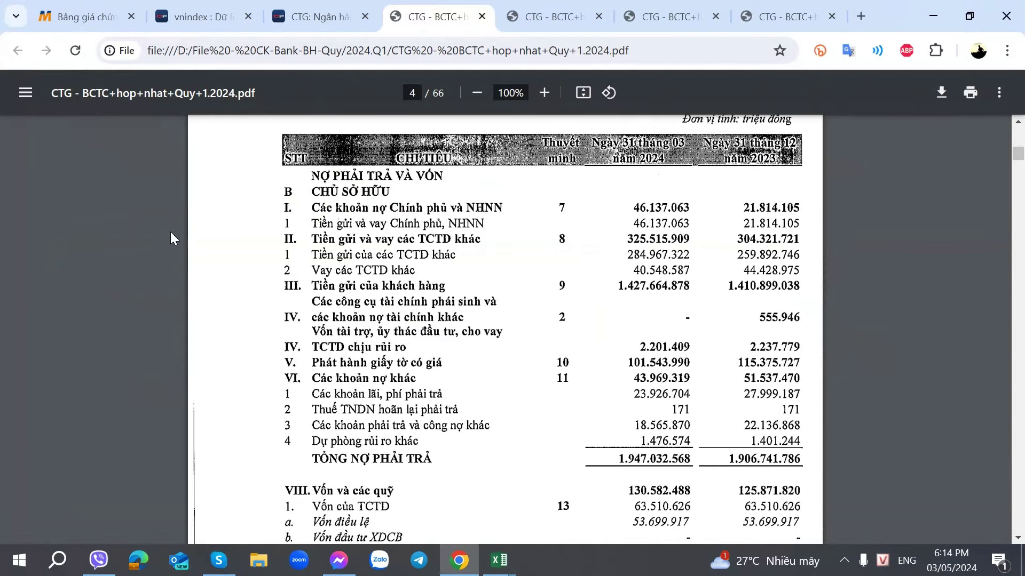
pyautogui.hotkey('alt', 'Tab')
pyautogui.hotkey('alt', 'Tab')
pyautogui.hotkey('alt', 'Tab')
pyautogui.write('Nợ')
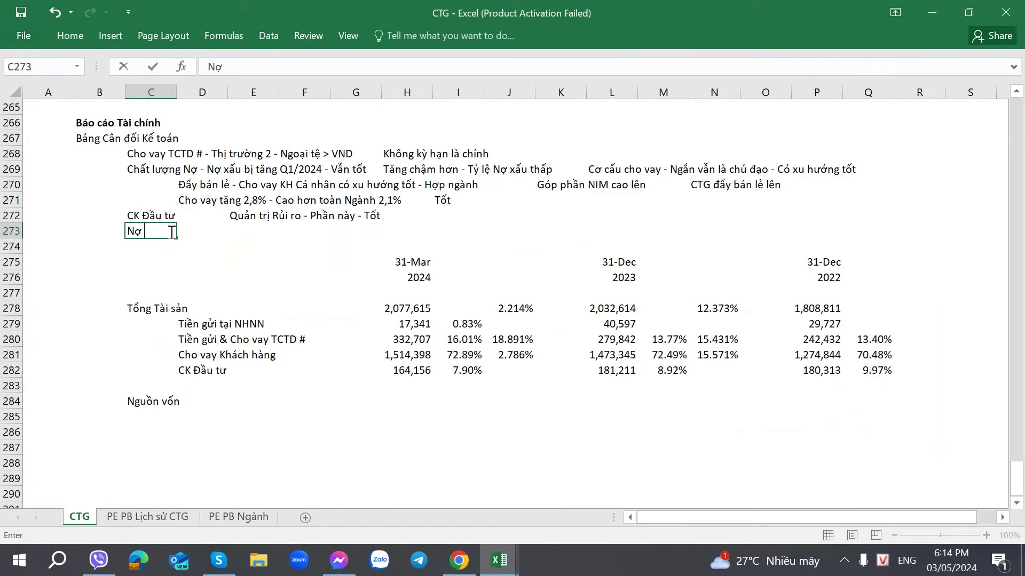
pyautogui.write(' Chính phủ ')
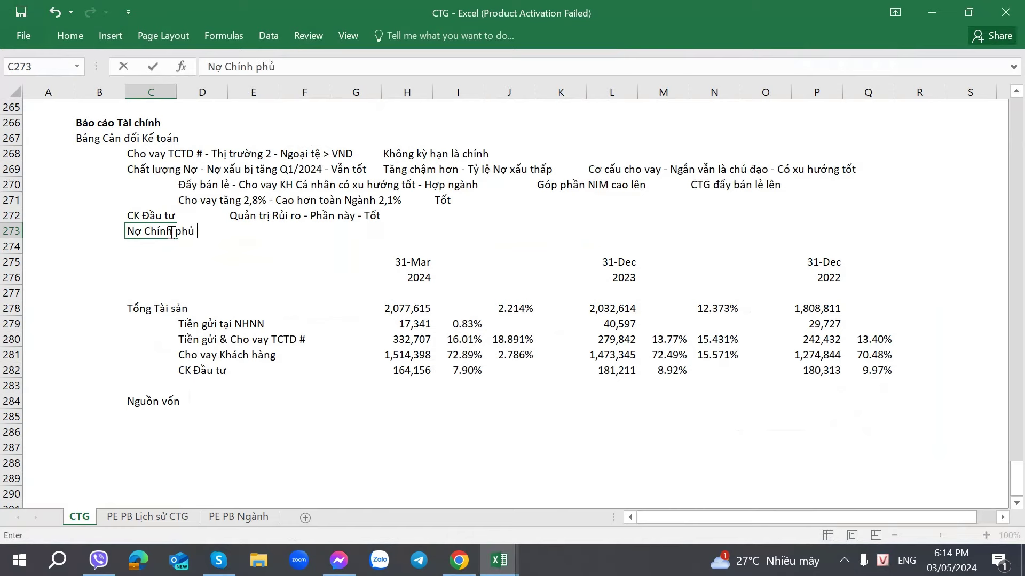
pyautogui.write('/ NHNN =')
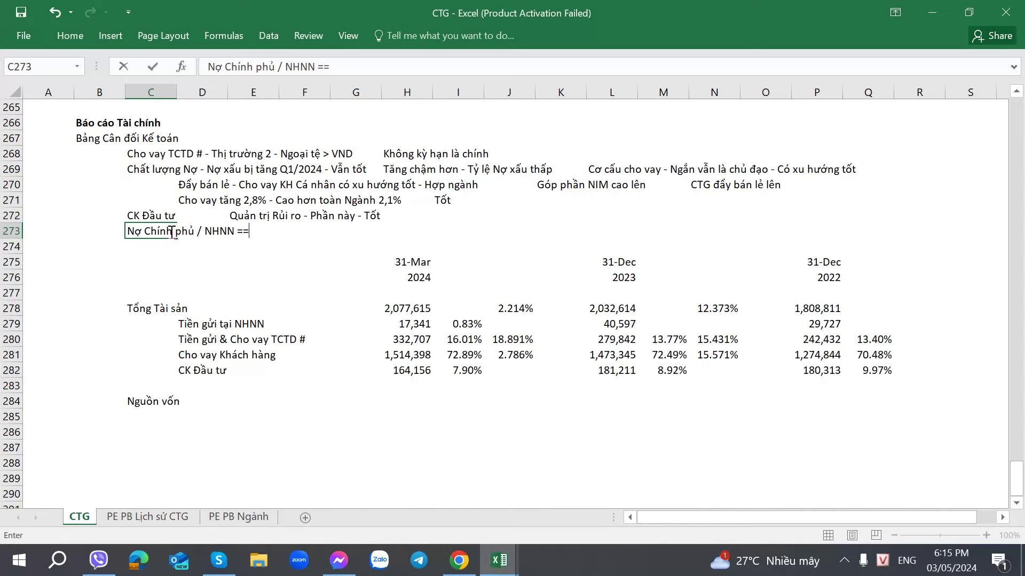
pyautogui.press('BackSpace')
pyautogui.write('- Chủ yếu là Kh')
pyautogui.write('o bạc NN')
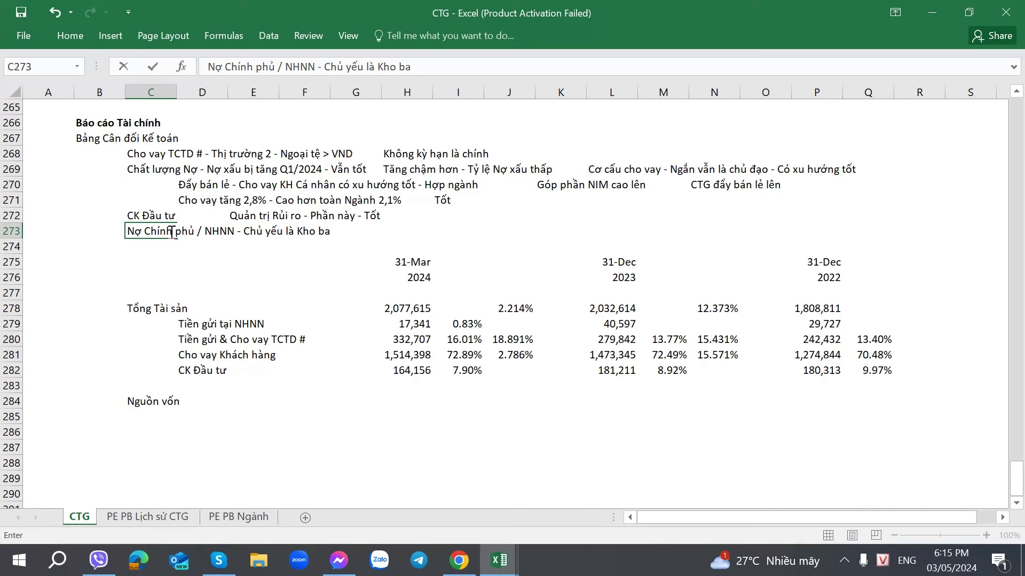
pyautogui.press('BackSpace')
pyautogui.write('hf')
pyautogui.press('BackSpace')
pyautogui.write('à nươ')
pyautogui.write('c')
pyautogui.press('Right')
pyautogui.press('Right')
pyautogui.press('Right')
pyautogui.press('Right')
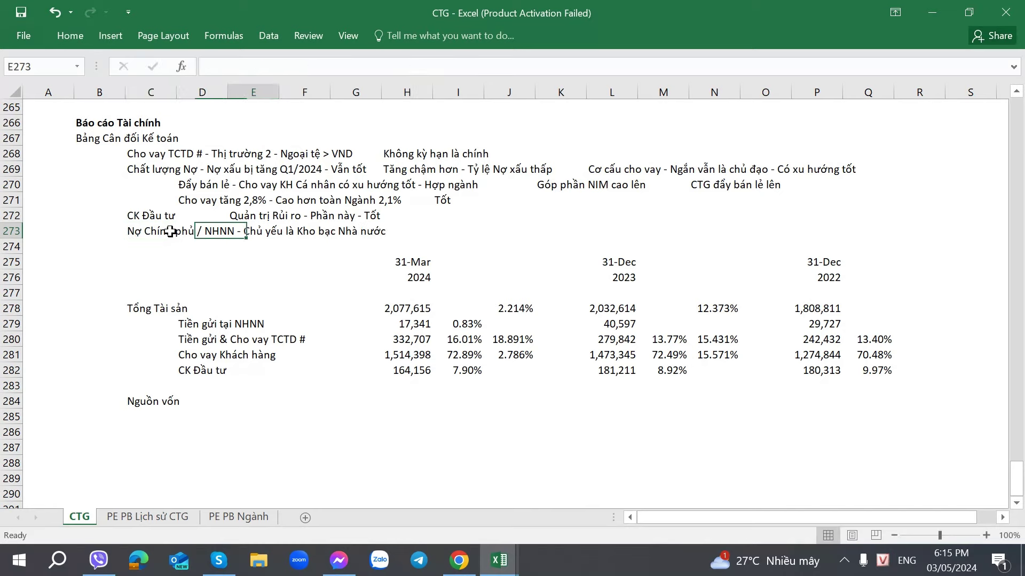
# - Switch to the report in Chrome and compare note 8 on deposits and borrowings from other credit institutions with the balance sheet liabilities
pyautogui.hotkey('alt', 'Tab')
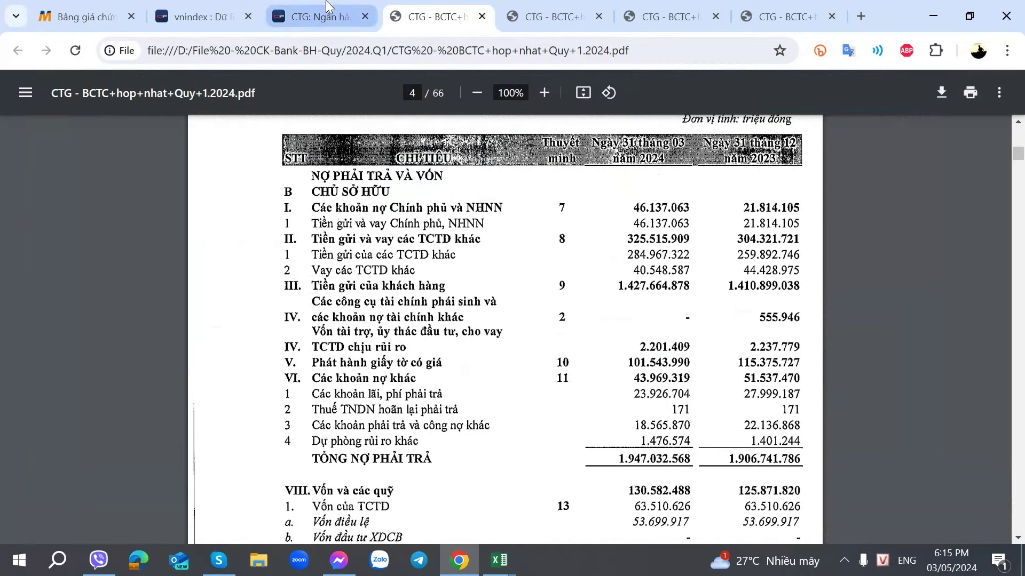
pyautogui.click(504, 9)
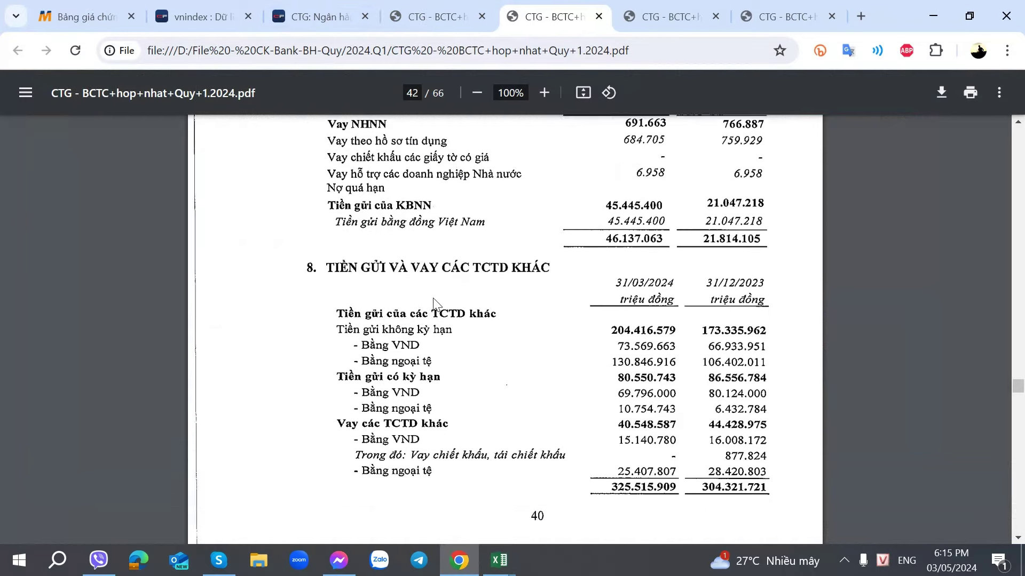
pyautogui.click(421, 9)
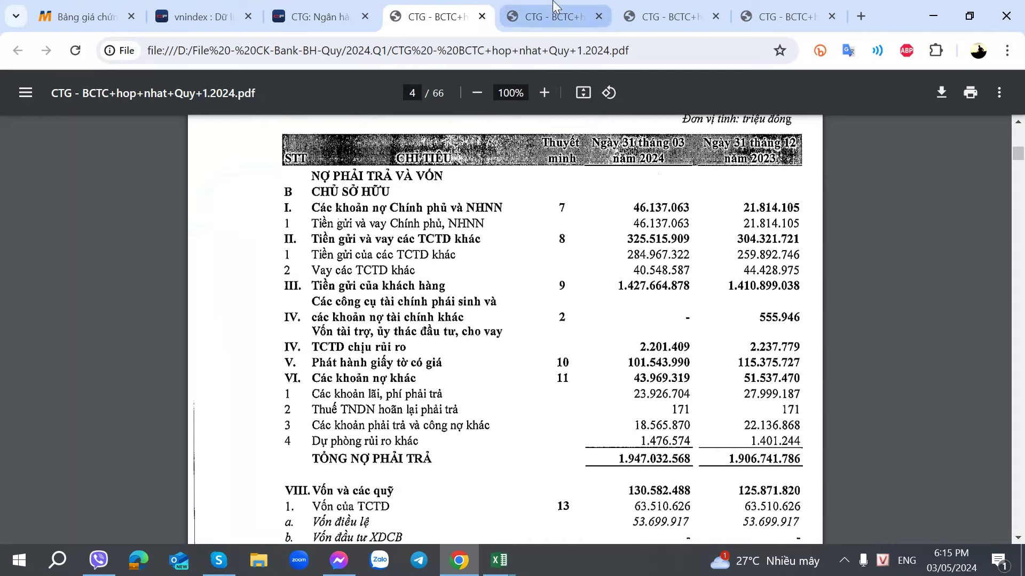
pyautogui.click(542, 26)
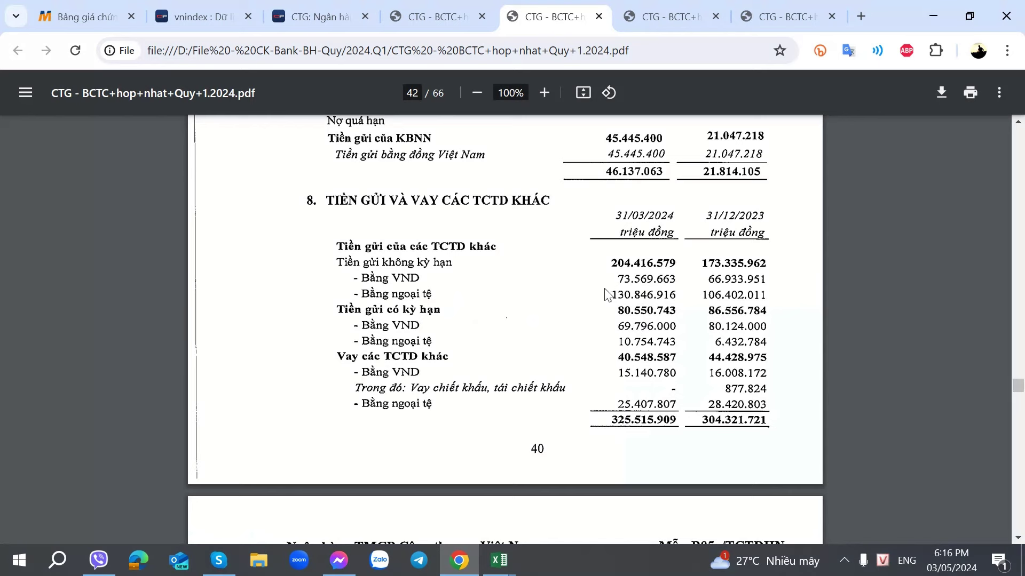
# - Look through the balance sheet liabilities and equity, the off-balance-sheet items and the Q1 income statement, ending at the liabilities table
pyautogui.hotkey('ctrl', 'shift', 'Tab')
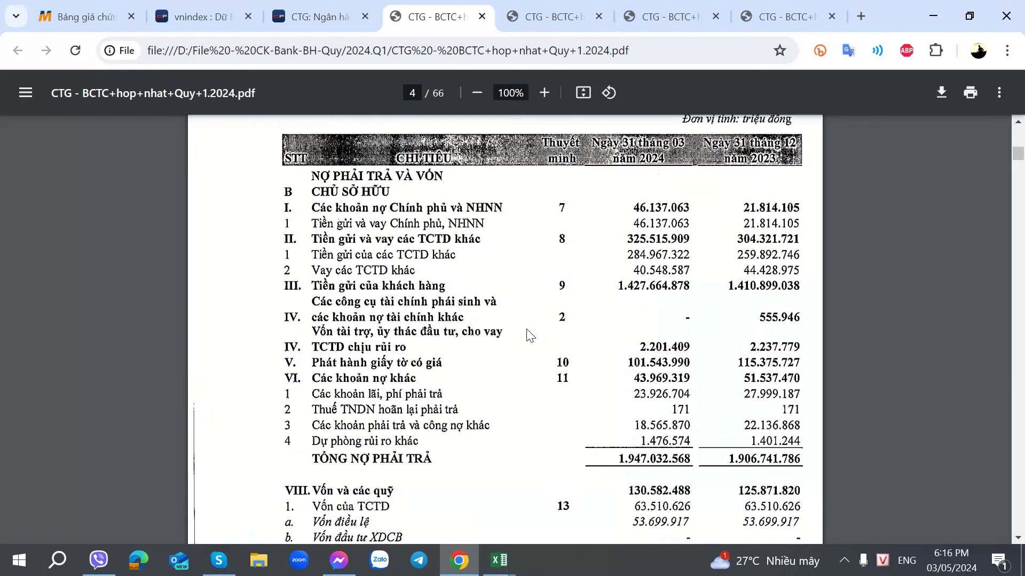
pyautogui.scroll(-12, 539, 299)
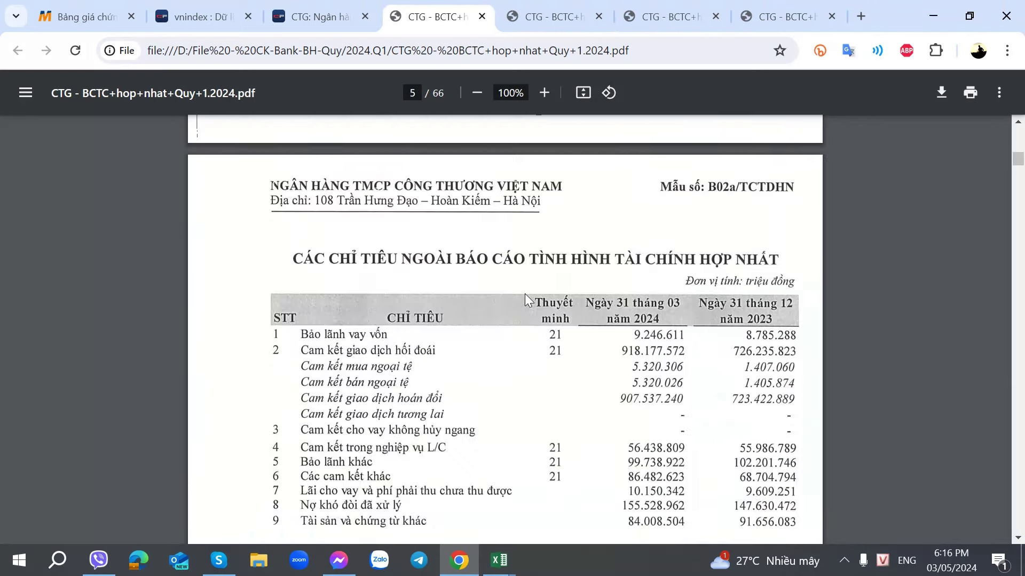
pyautogui.scroll(-10, 529, 301)
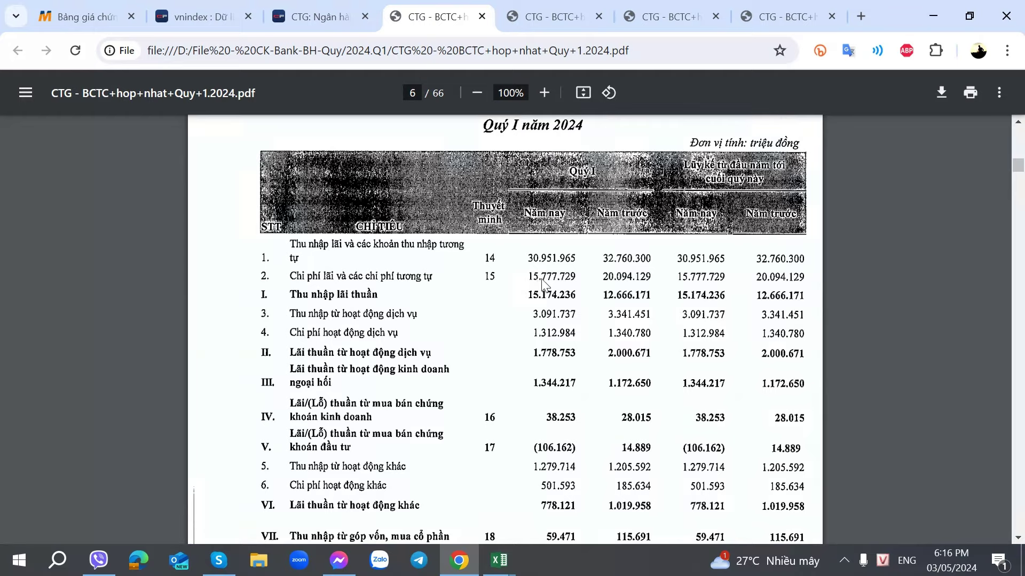
pyautogui.scroll(20, 543, 284)
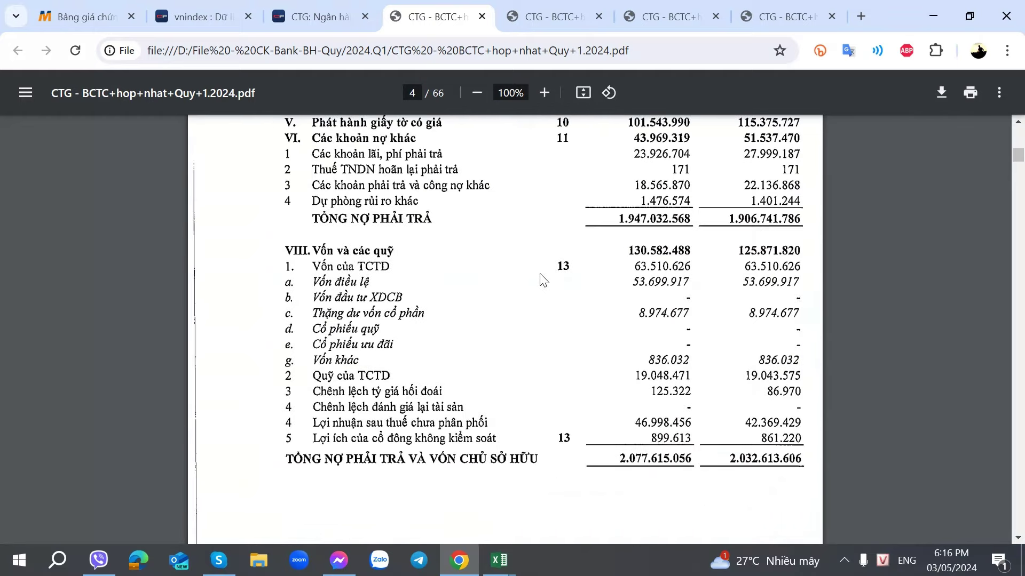
pyautogui.scroll(6, 542, 278)
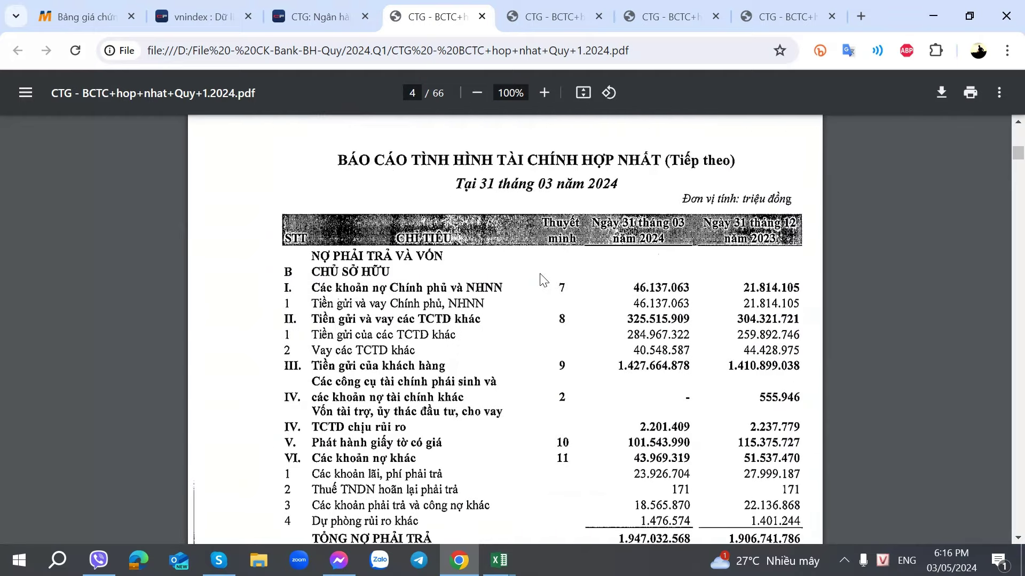
pyautogui.scroll(-2, 543, 280)
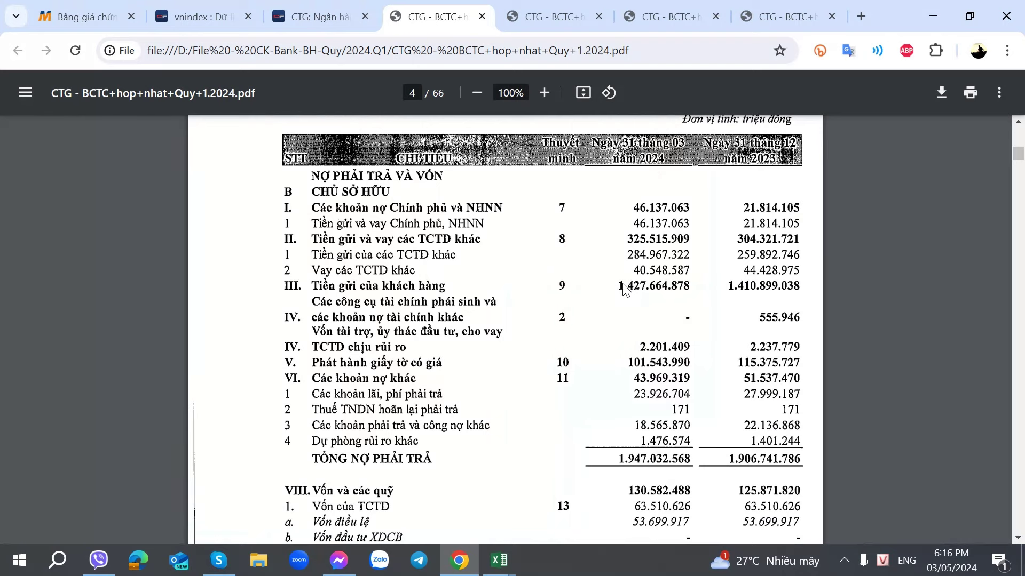
# - Check the government and interbank funding breakdowns in notes 7 and 8 against the balance sheet liabilities
pyautogui.click(549, 6)
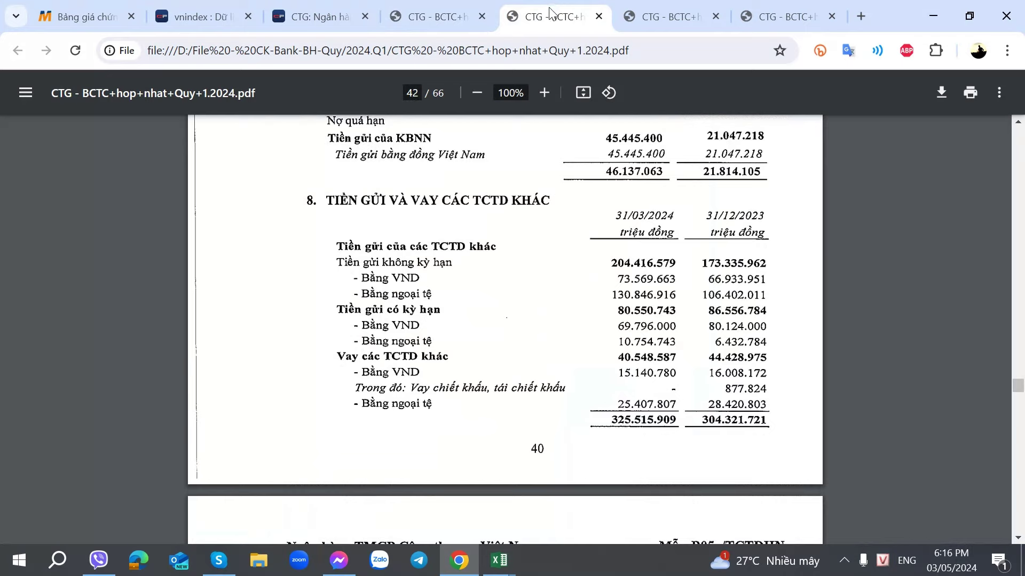
pyautogui.click(475, 5)
pyautogui.click(549, 6)
pyautogui.scroll(3, 499, 294)
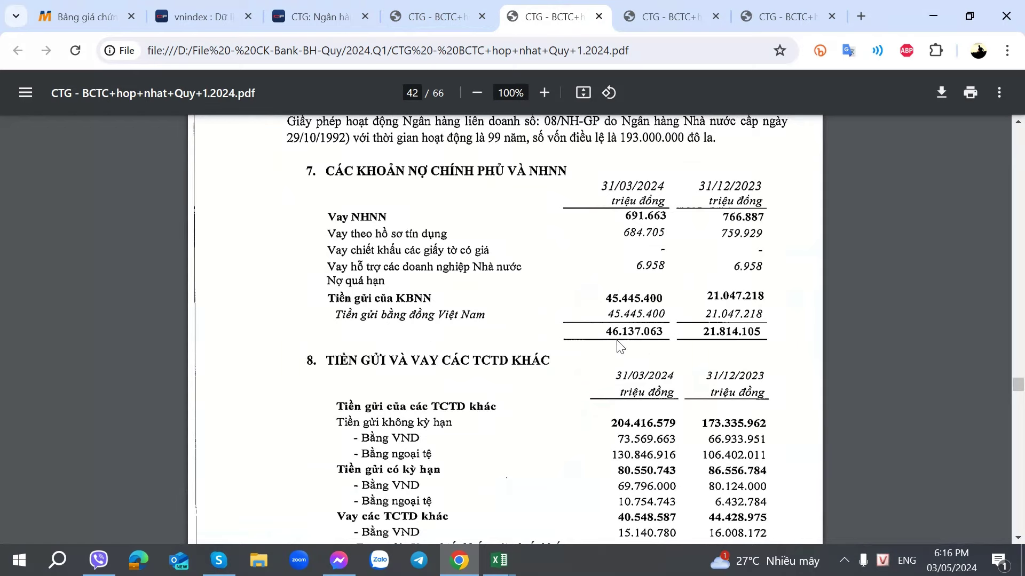
# - Compare the customer deposits in note 9 and interbank funding in note 8 with the balance sheet liabilities
pyautogui.scroll(-7, 569, 340)
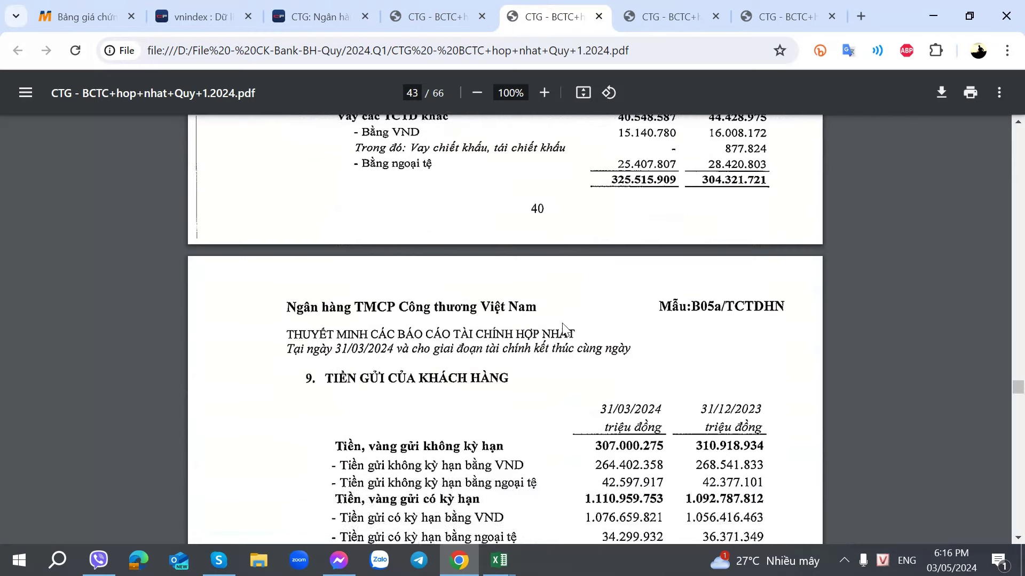
pyautogui.scroll(-6, 564, 331)
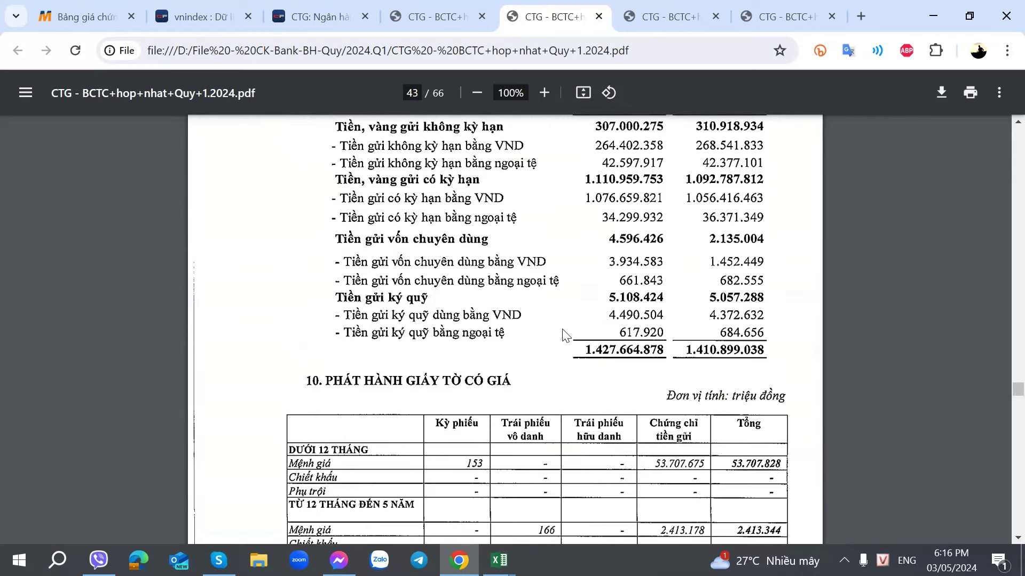
pyautogui.click(460, 24)
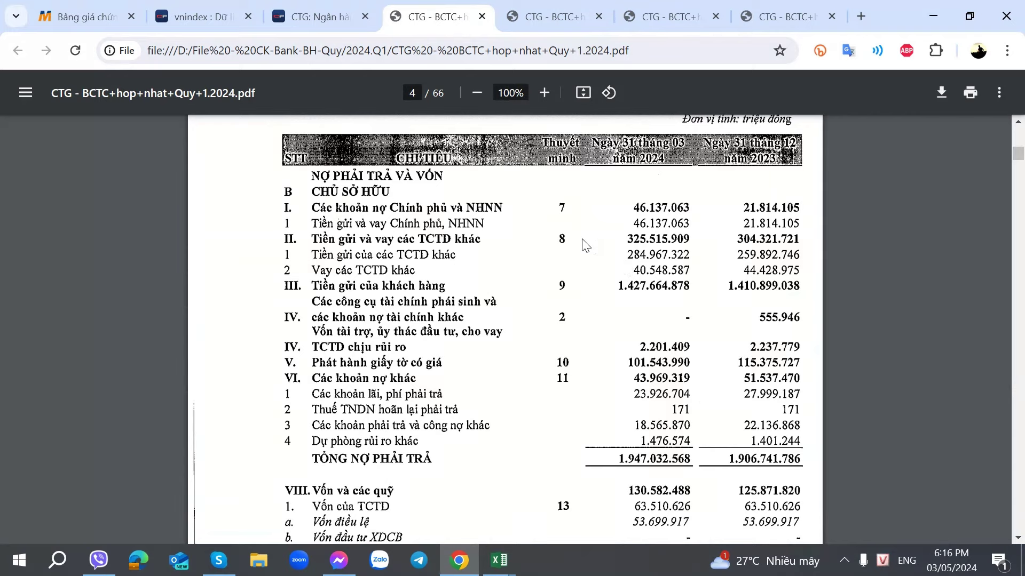
pyautogui.click(572, 10)
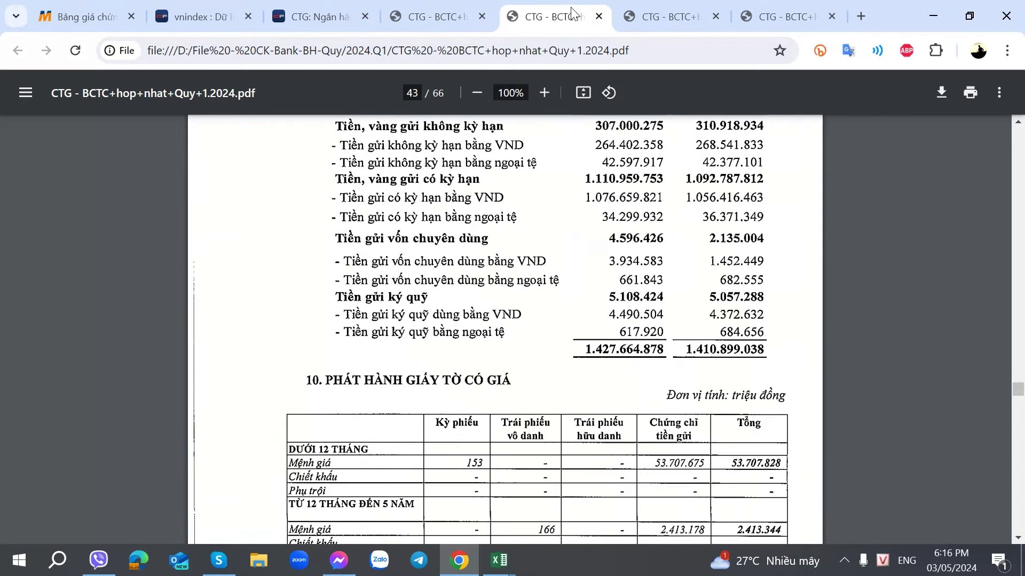
pyautogui.click(444, 7)
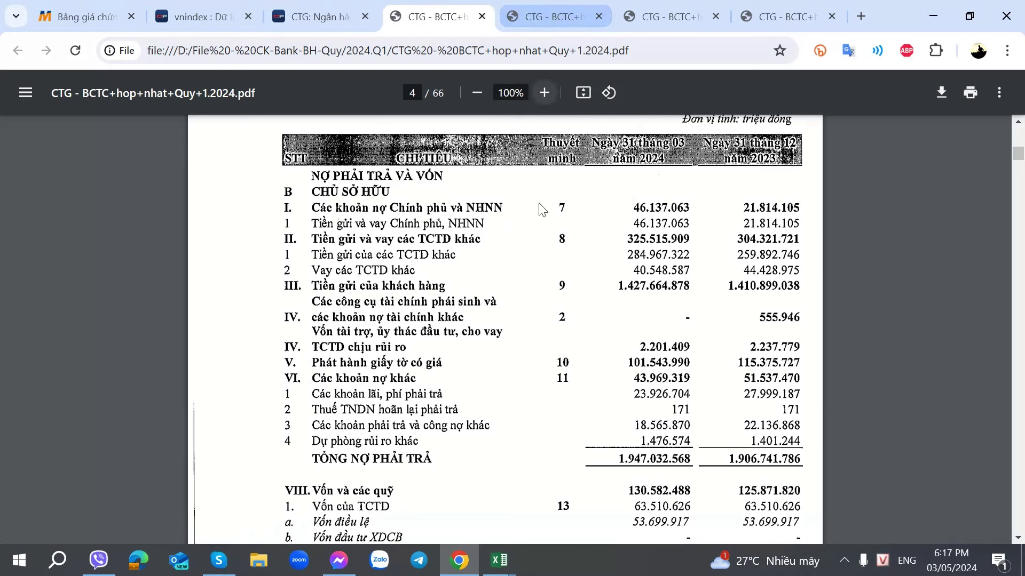
pyautogui.click(555, 21)
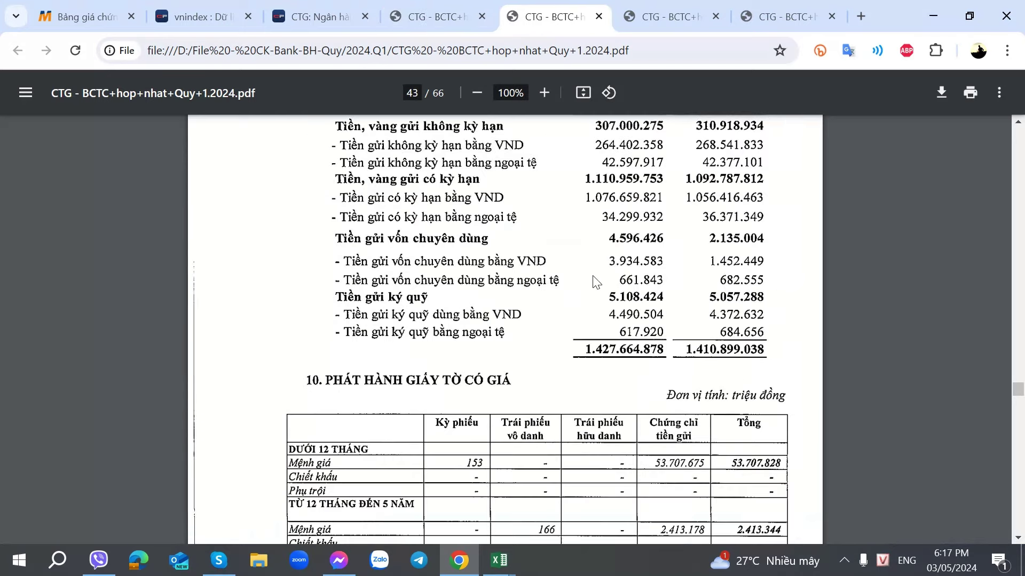
pyautogui.scroll(10, 597, 282)
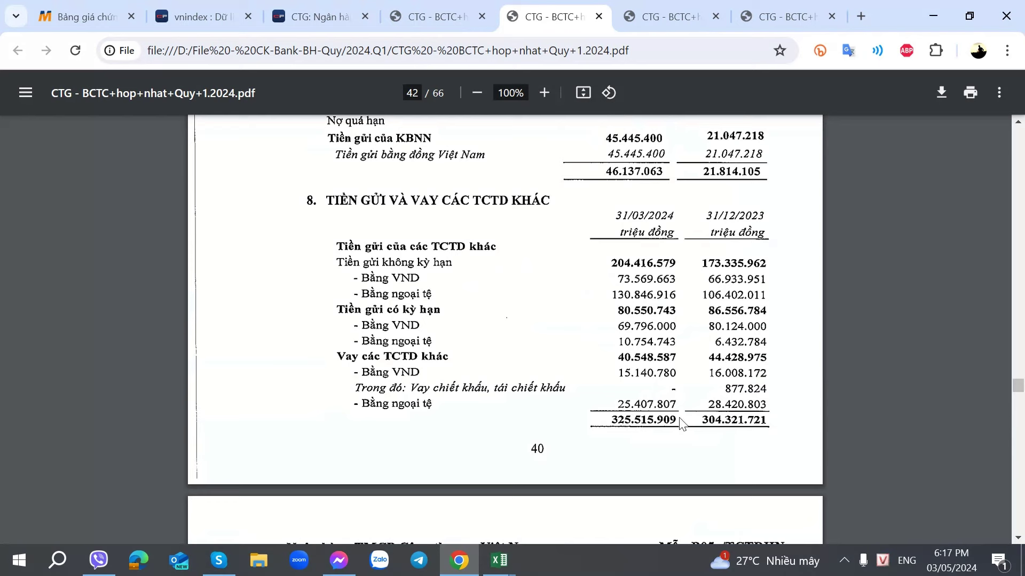
# - Switch to the Bank-2024 workbook in Excel and go along CTG's 2023 row to its funding and growth columns
pyautogui.click(499, 561)
pyautogui.click(571, 502)
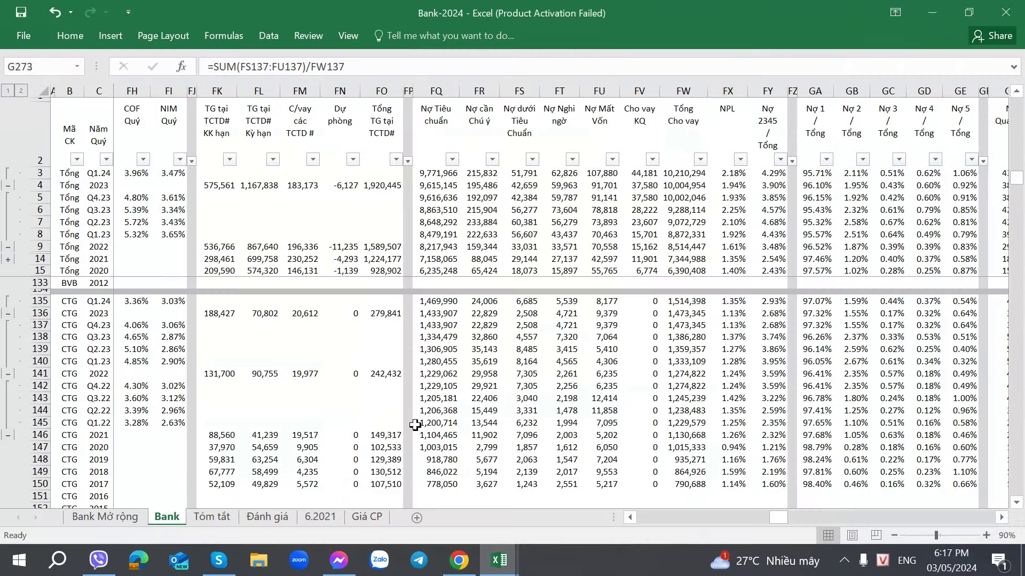
pyautogui.click(102, 315)
pyautogui.press('Right')
pyautogui.press('Right')
pyautogui.press('Right')
pyautogui.press('Right')
pyautogui.press('Right')
pyautogui.press('Right')
pyautogui.press('Right')
pyautogui.press('Right')
pyautogui.press('Right')
pyautogui.press('Right')
pyautogui.press('Right')
pyautogui.press('Right')
pyautogui.press('Right')
pyautogui.press('Right')
pyautogui.press('Right')
pyautogui.press('Right')
pyautogui.press('Right')
pyautogui.press('Right')
pyautogui.press('Right')
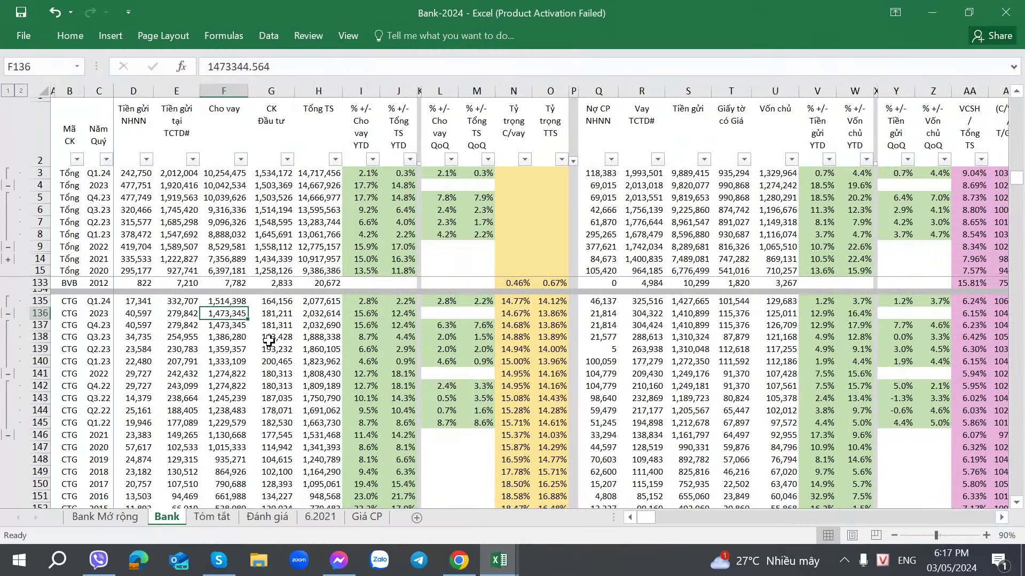
pyautogui.press('Right')
pyautogui.press('Right')
pyautogui.press('Right')
pyautogui.press('Right')
pyautogui.press('Right')
pyautogui.press('Right')
pyautogui.press('Right')
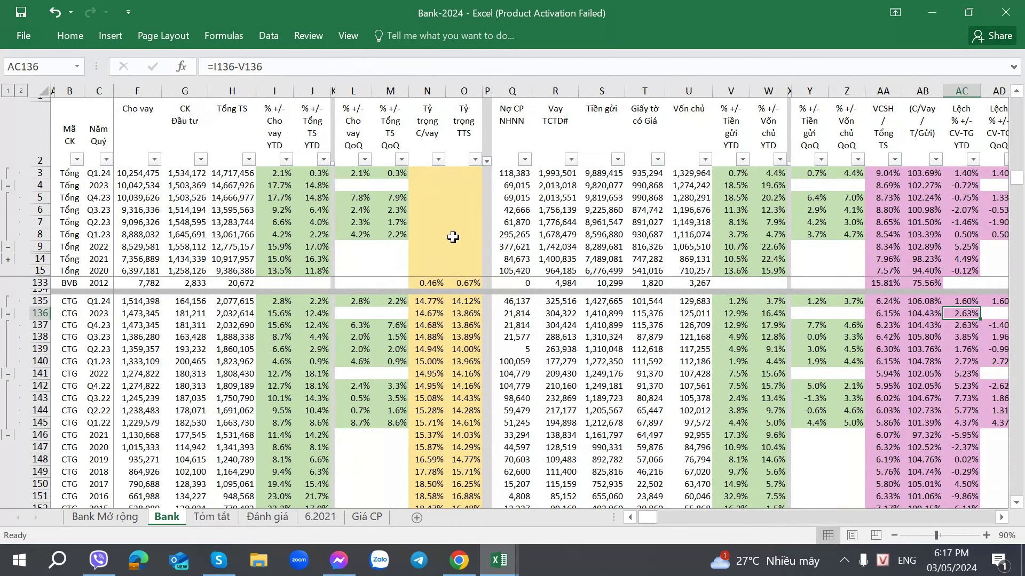
# - Compare the sector's interbank borrowings (Vay TCTD#) for Q1.24 and 2023 with CTG's figures for Q1.24, 2023 and Q1.23
pyautogui.click(560, 186)
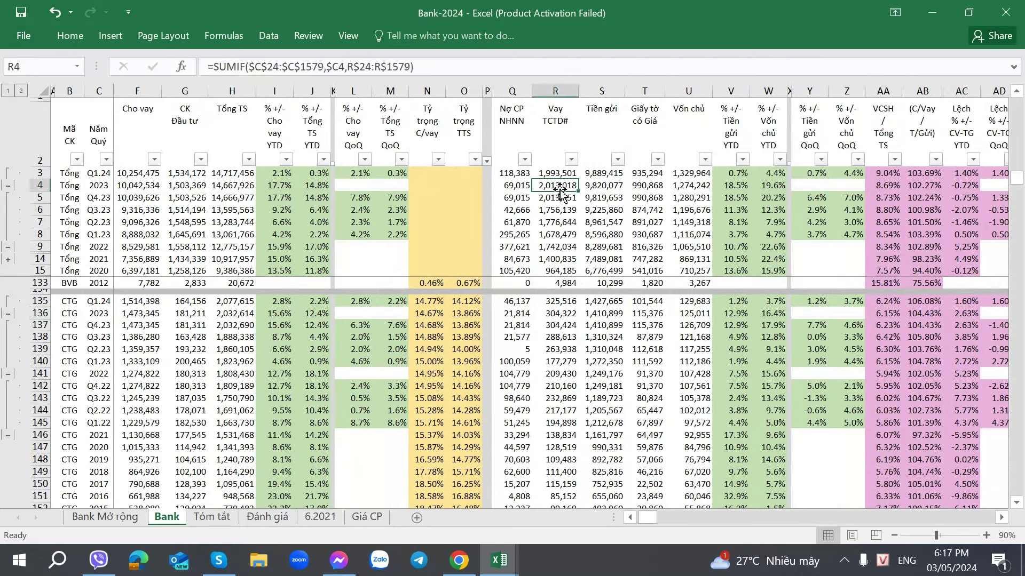
pyautogui.press('Up')
pyautogui.press('Down')
pyautogui.press('Up')
pyautogui.press('Down')
pyautogui.press('Up')
pyautogui.press('Down')
pyautogui.press('Up')
pyautogui.press('Down')
pyautogui.press('Up')
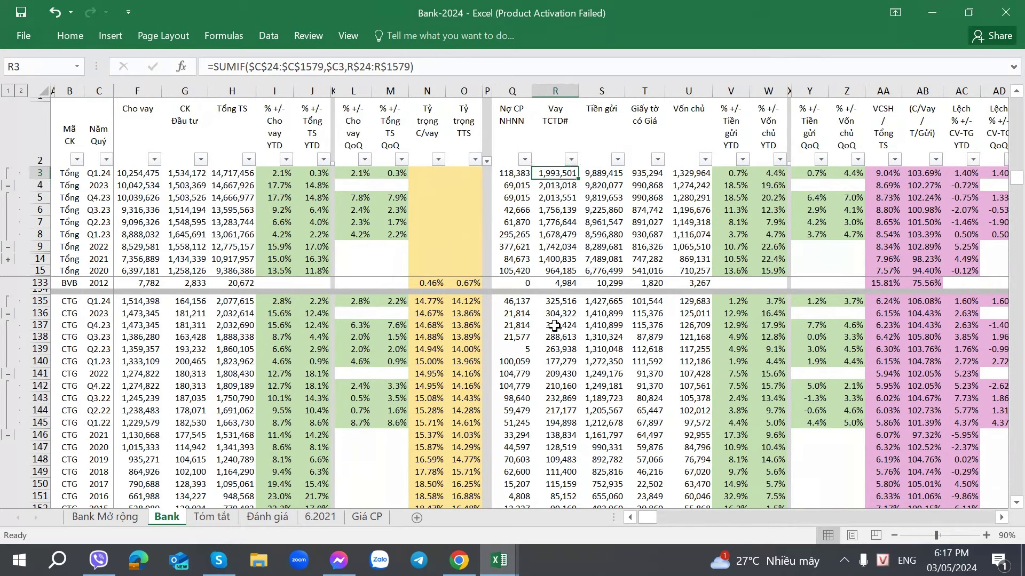
pyautogui.click(555, 313)
pyautogui.click(555, 300)
pyautogui.click(544, 362)
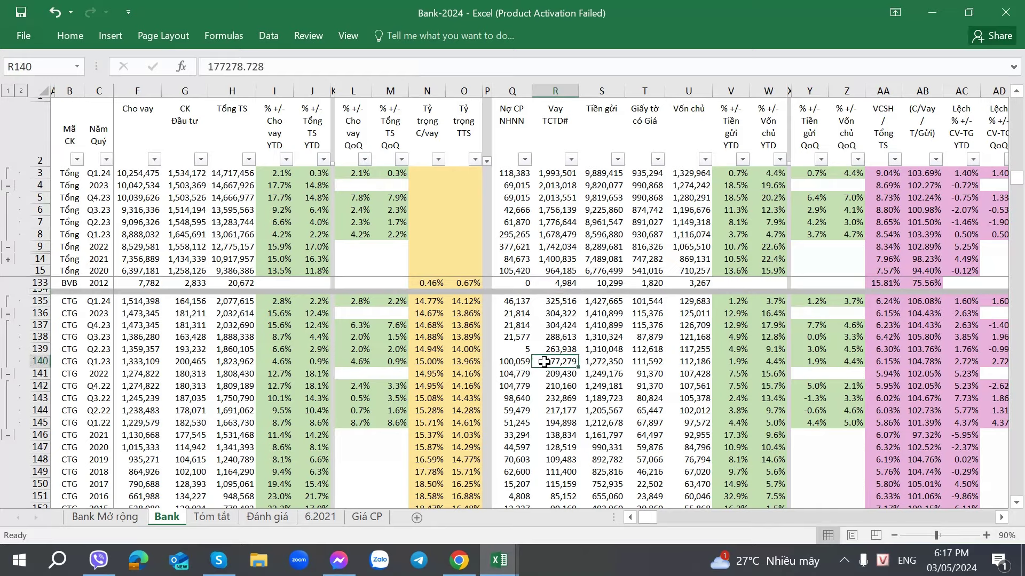
# - Switch back to the report in Chrome and check note 8 and the balance sheet liabilities, ending at the customer deposits in note 9
pyautogui.hotkey('alt', 'Tab')
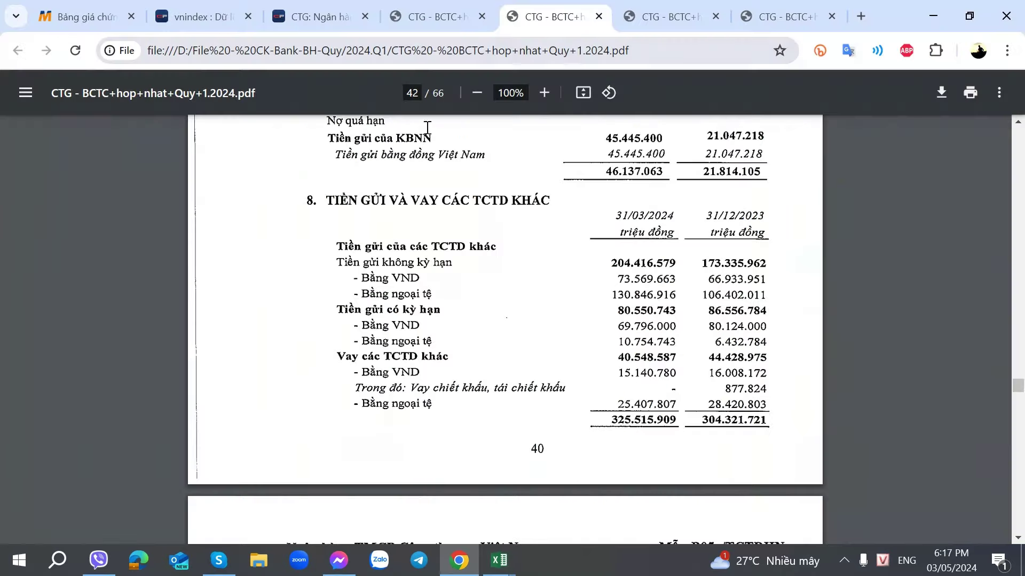
pyautogui.hotkey('alt', 'Tab')
pyautogui.hotkey('alt', 'Tab')
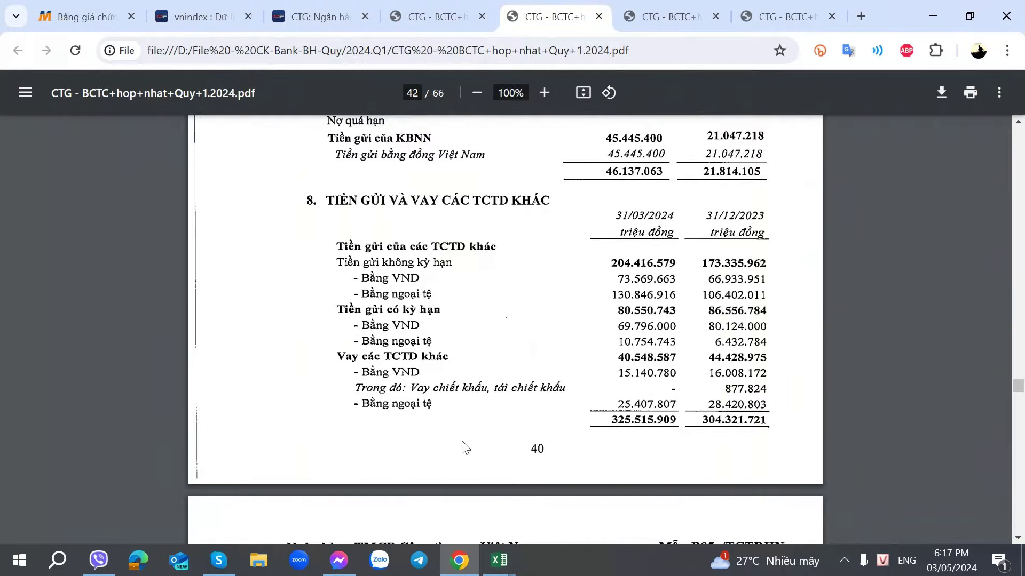
pyautogui.hotkey('alt', 'Tab')
pyautogui.hotkey('alt', 'Tab')
pyautogui.click(429, 17)
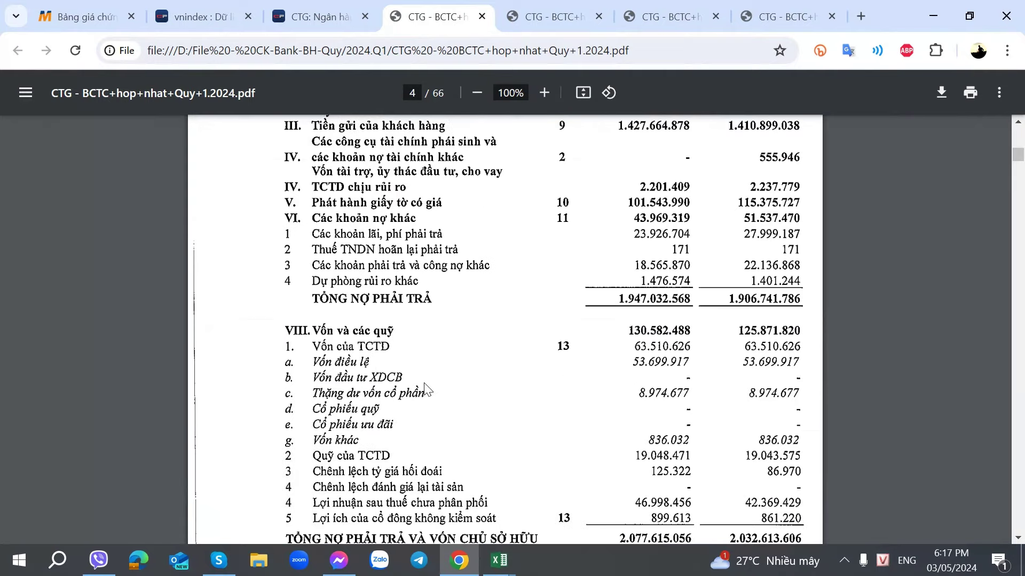
pyautogui.scroll(-2, 425, 388)
pyautogui.scroll(5, 426, 388)
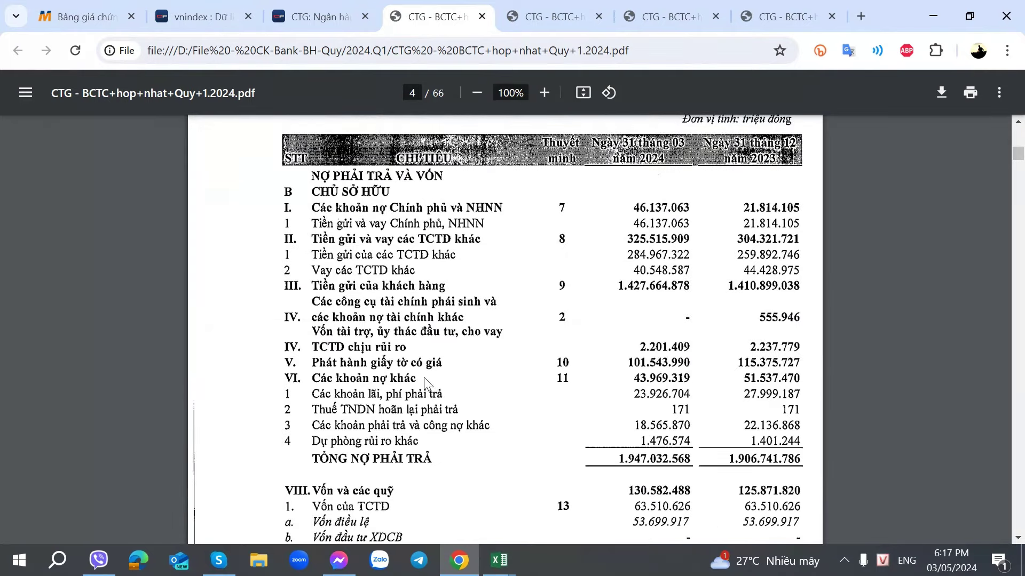
pyautogui.click(524, 8)
pyautogui.scroll(-1, 448, 337)
pyautogui.scroll(-4, 449, 336)
pyautogui.scroll(6, 448, 337)
pyautogui.scroll(-2, 453, 337)
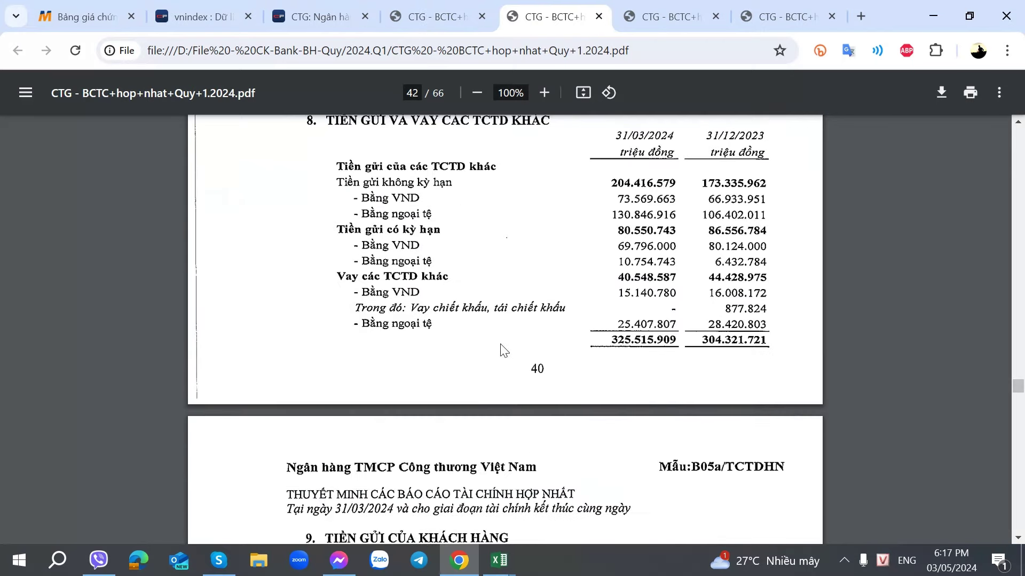
pyautogui.click(433, 14)
pyautogui.click(533, 9)
pyautogui.scroll(-7, 505, 346)
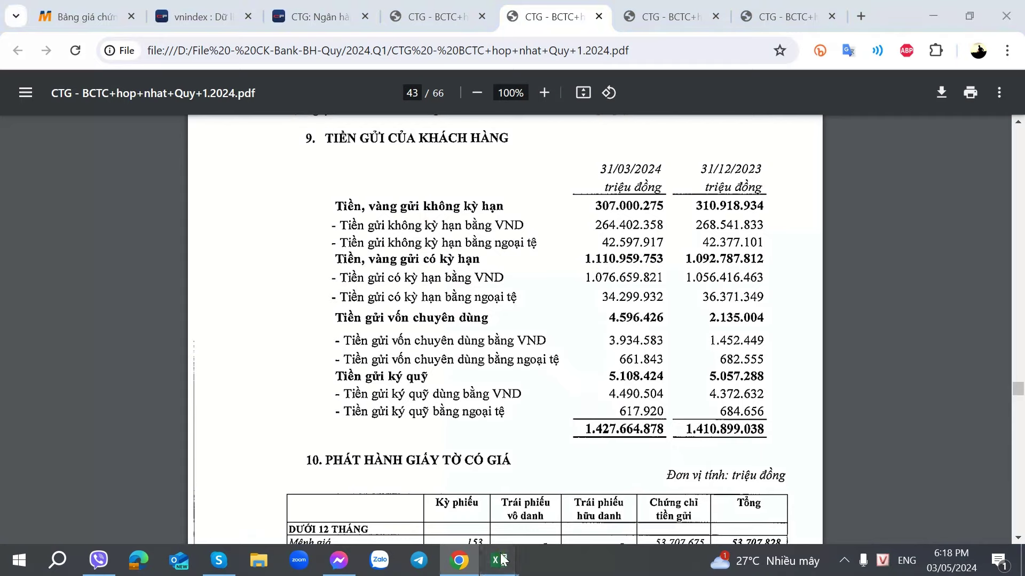
# - Switch to the Bank-2024 workbook and compare CTG's Q1.24 year-to-date customer deposit growth with the sector's
pyautogui.moveTo(499, 560)
pyautogui.click(469, 490)
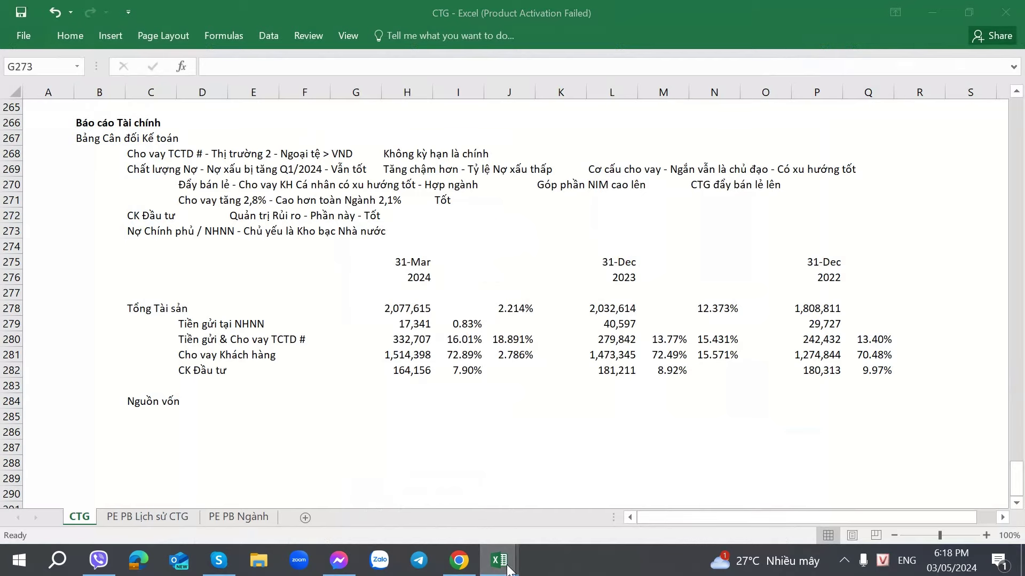
pyautogui.click(585, 517)
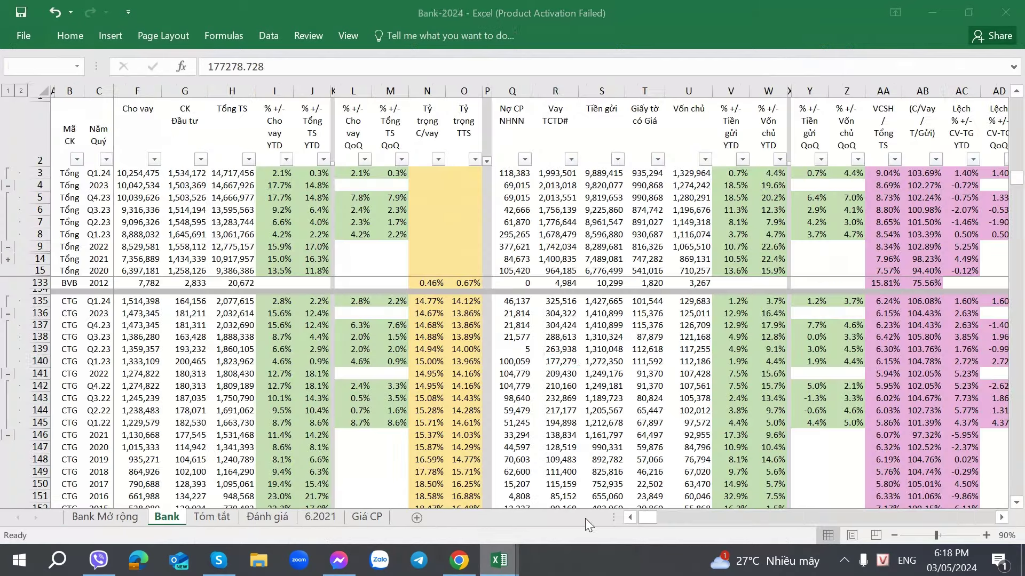
pyautogui.click(716, 315)
pyautogui.press('Right')
pyautogui.press('Right')
pyautogui.press('Right')
pyautogui.press('Right')
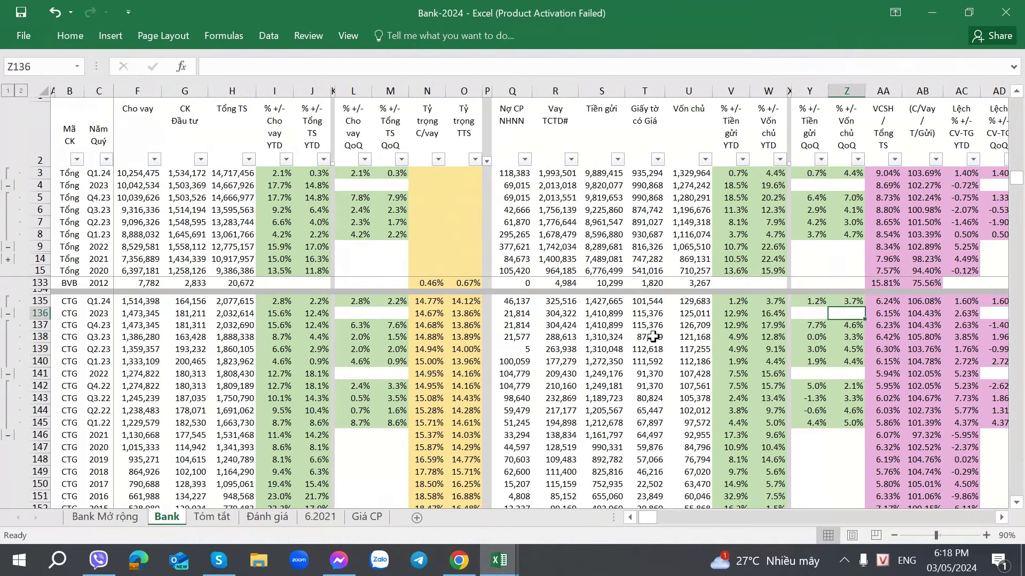
pyautogui.press('Right')
pyautogui.click(734, 302)
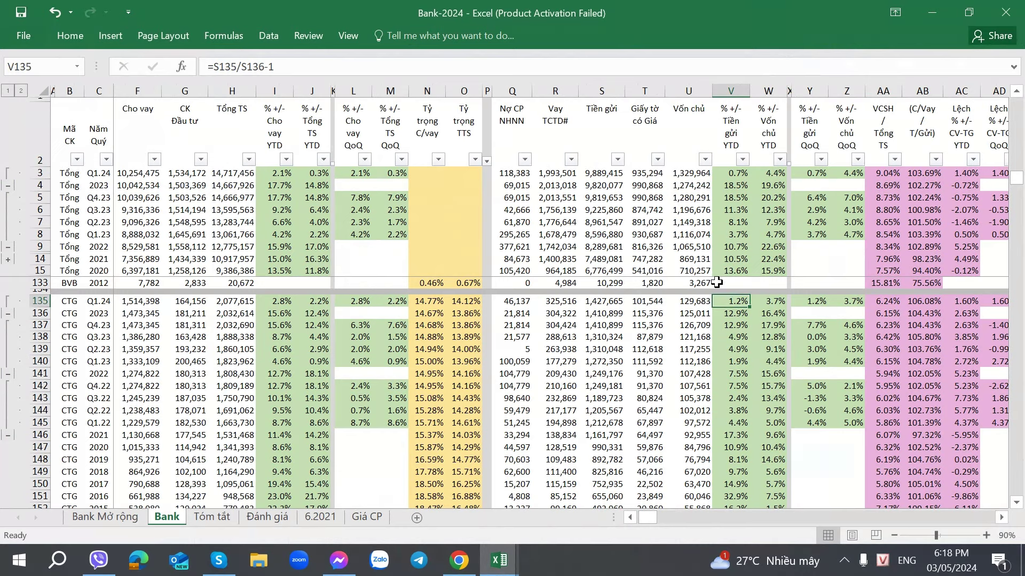
pyautogui.click(737, 174)
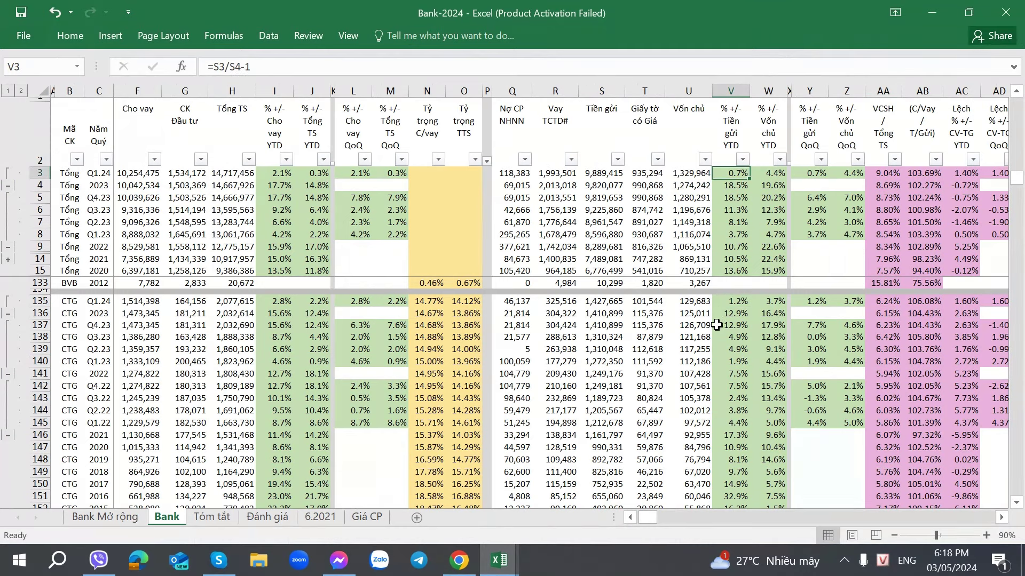
pyautogui.click(730, 301)
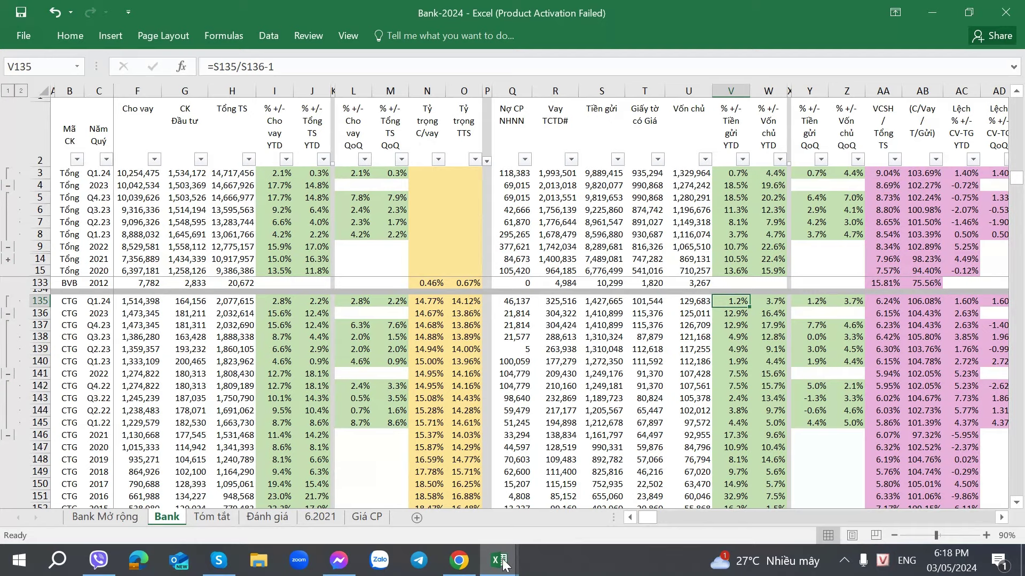
# - In the CTG workbook, enter the note "Tiền gửi KH - Tăng nhẹ > Ngành" in cell K272
pyautogui.moveTo(502, 567)
pyautogui.click(447, 496)
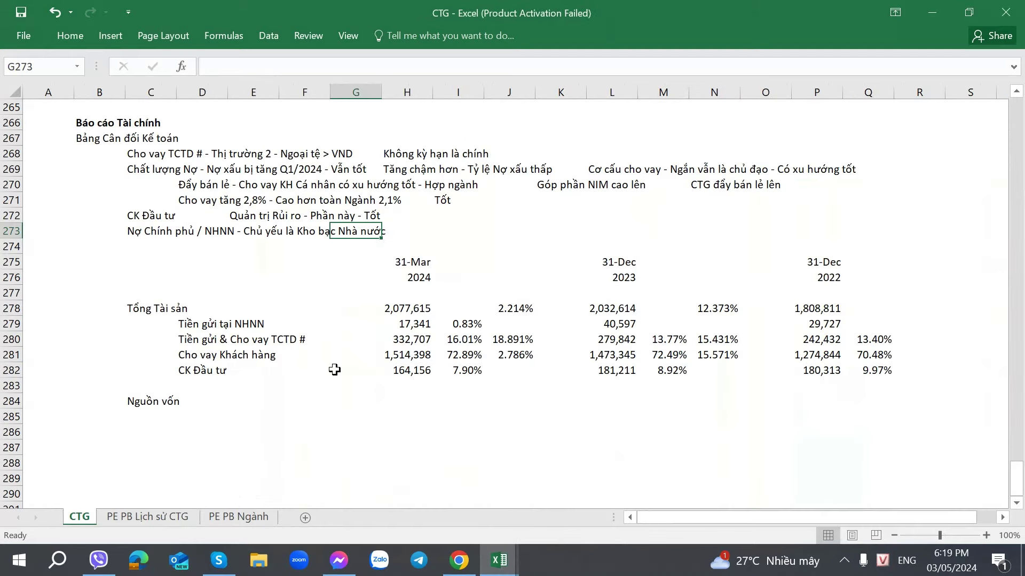
pyautogui.click(496, 215)
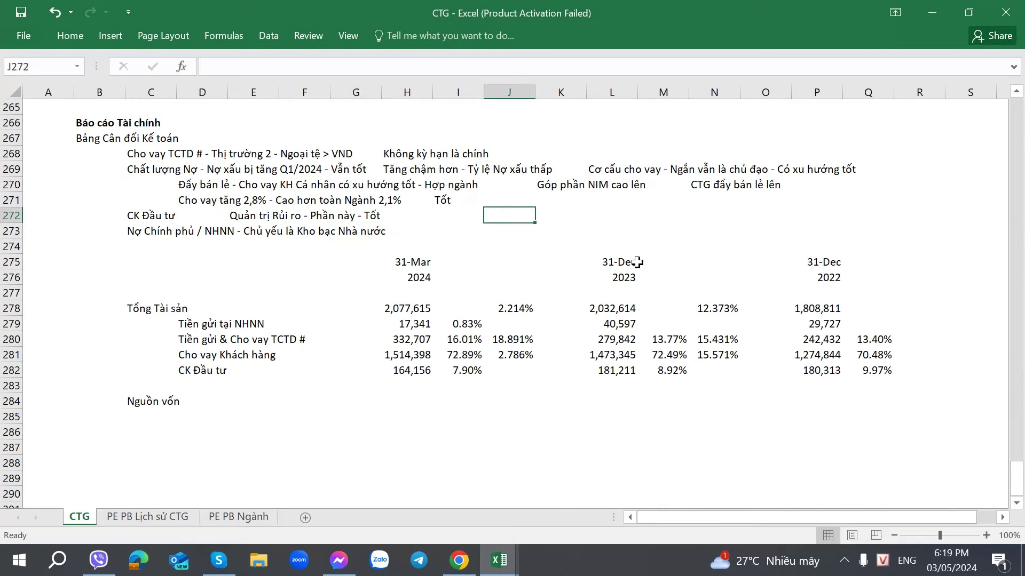
pyautogui.press('Right')
pyautogui.write('Tiền gu')
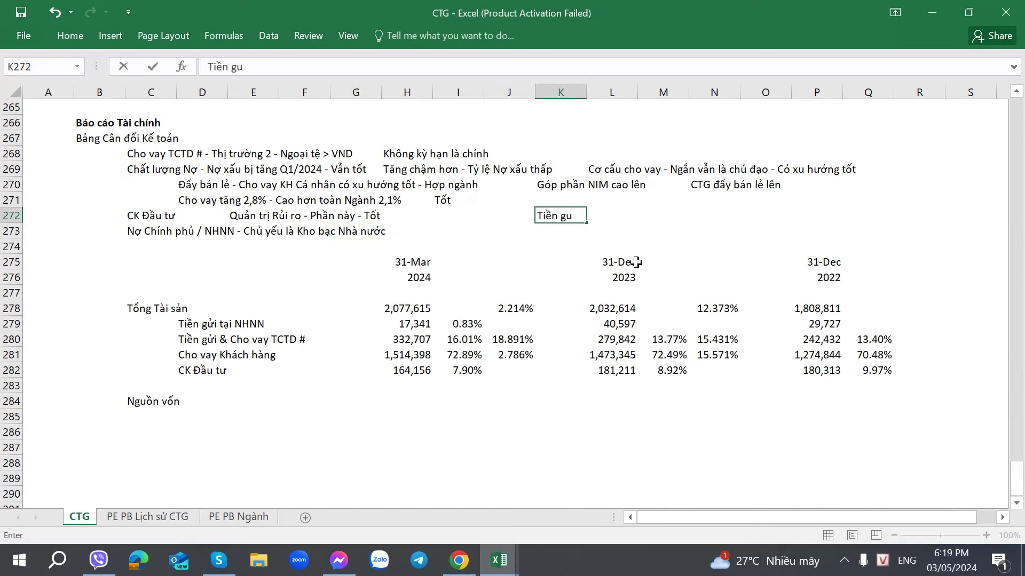
pyautogui.press('BackSpace')
pyautogui.write('ửi KH - Tăng nhẹ')
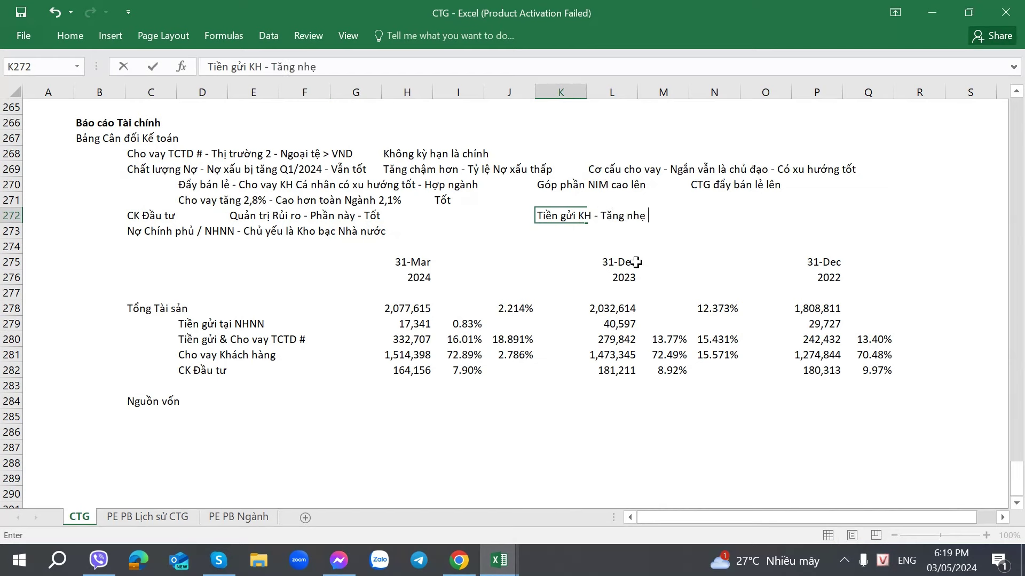
pyautogui.write(' > Ngành')
pyautogui.press('Return')
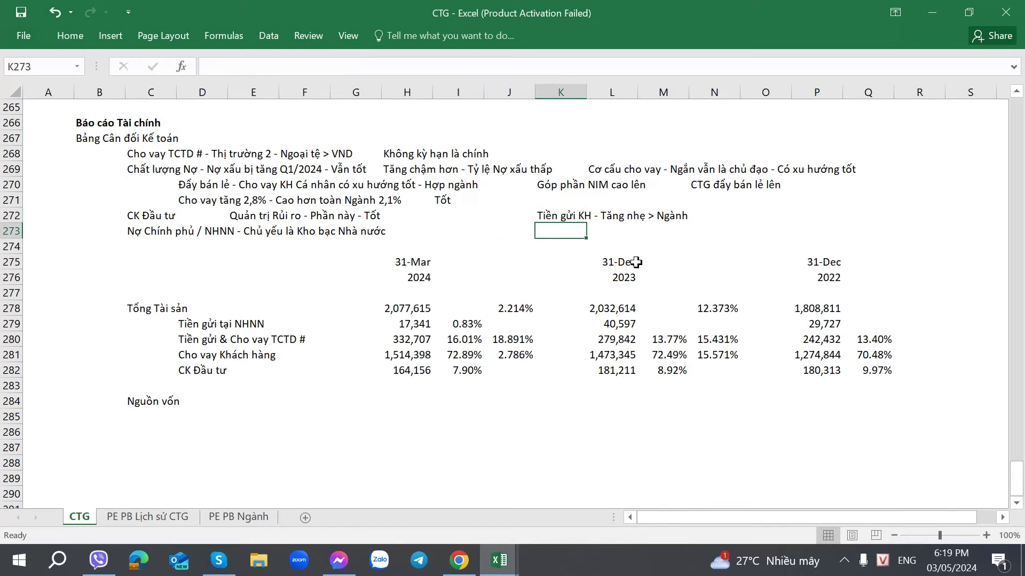
# - Return to the Bank-2024 workbook and check CTG's year-to-date equity growth for Q1.24 and 2023 against the sector's
pyautogui.hotkey('ctrl', 'Tab')
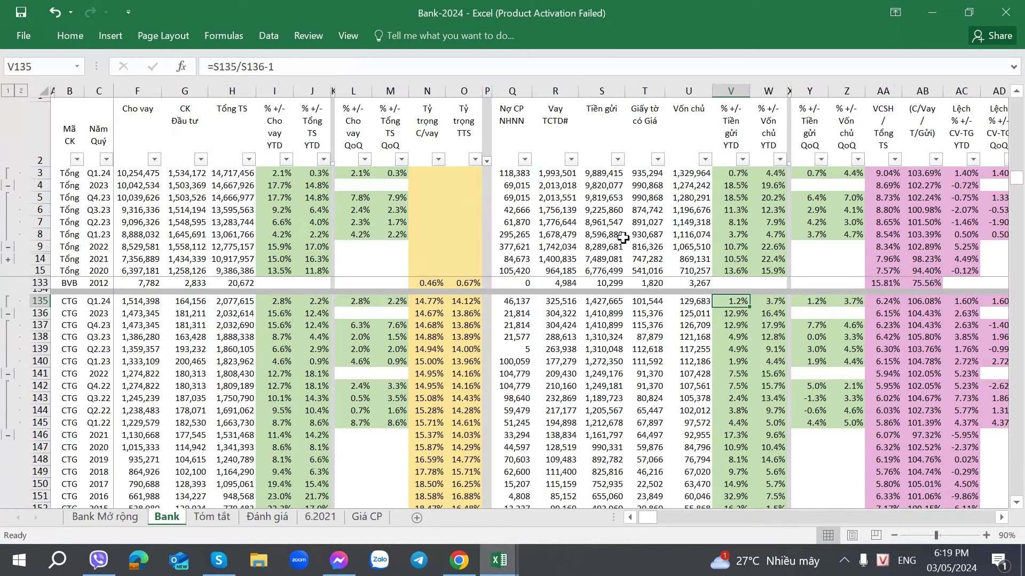
pyautogui.click(774, 302)
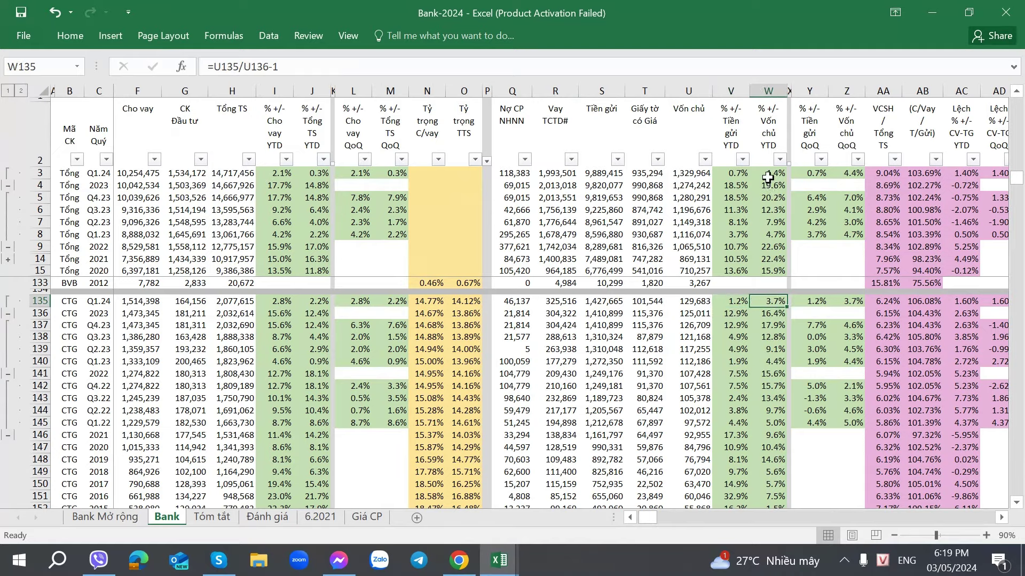
pyautogui.click(769, 313)
pyautogui.click(763, 299)
pyautogui.click(789, 302)
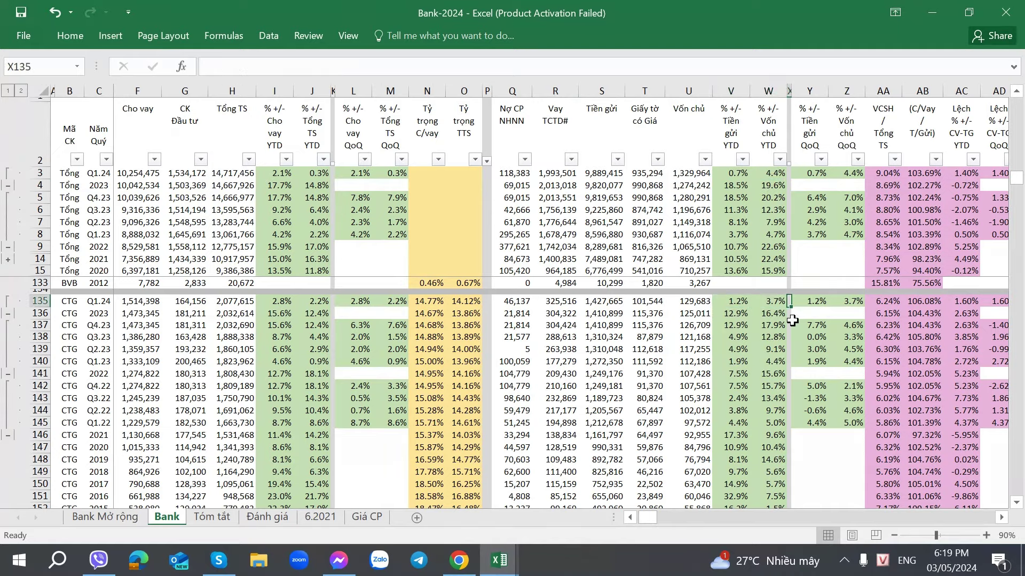
# - Move along CTG's Q1.24 row in the Bank sheet to the customer deposit breakdown and examine its VND term deposits
pyautogui.press('Right')
pyautogui.press('Right')
pyautogui.press('Right')
pyautogui.press('Right')
pyautogui.press('Right')
pyautogui.press('Right')
pyautogui.press('Right')
pyautogui.press('Right')
pyautogui.press('Right')
pyautogui.press('Right')
pyautogui.press('Right')
pyautogui.press('Right')
pyautogui.press('Right')
pyautogui.press('Right')
pyautogui.press('Right')
pyautogui.press('Right')
pyautogui.press('Right')
pyautogui.press('Right')
pyautogui.press('Right')
pyautogui.press('Right')
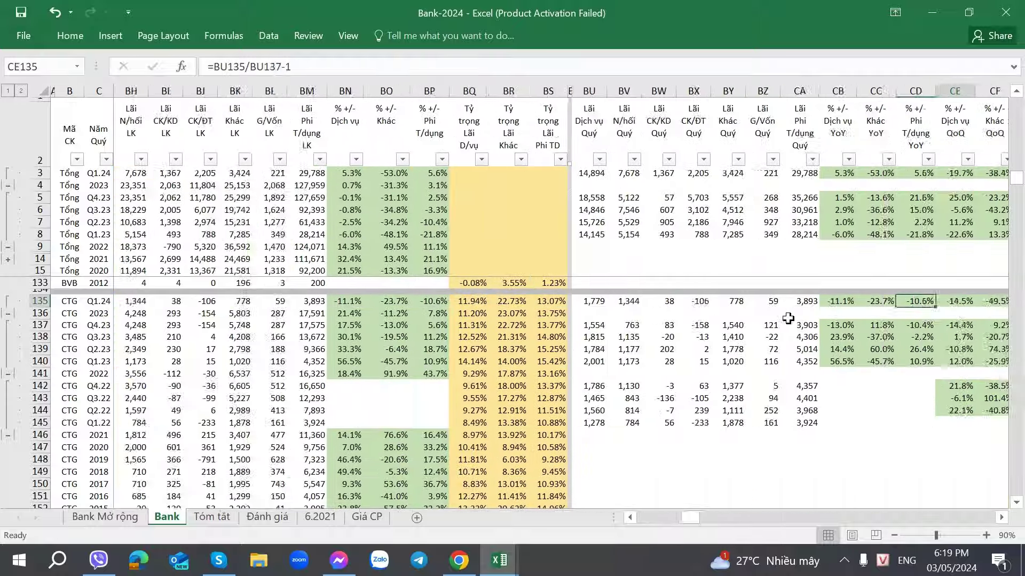
pyautogui.press('Right')
pyautogui.press('Right')
pyautogui.press('Right')
pyautogui.press('Right')
pyautogui.press('Right')
pyautogui.press('Right')
pyautogui.press('Right')
pyautogui.press('Right')
pyautogui.press('Right')
pyautogui.press('Right')
pyautogui.press('Right')
pyautogui.press('Right')
pyautogui.press('Right')
pyautogui.press('Right')
pyautogui.press('Right')
pyautogui.press('Right')
pyautogui.press('Right')
pyautogui.press('Right')
pyautogui.press('Right')
pyautogui.press('Right')
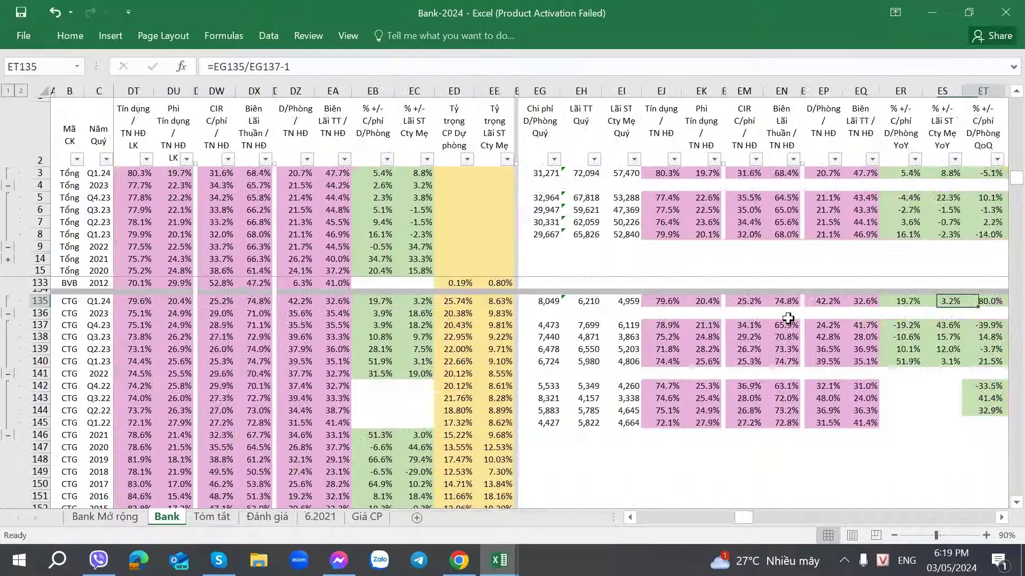
pyautogui.press('Right')
pyautogui.press('Right')
pyautogui.press('Right')
pyautogui.press('Right')
pyautogui.press('Right')
pyautogui.press('Right')
pyautogui.press('Right')
pyautogui.press('Right')
pyautogui.press('Right')
pyautogui.press('Right')
pyautogui.press('Right')
pyautogui.press('Right')
pyautogui.press('Right')
pyautogui.press('Right')
pyautogui.press('Right')
pyautogui.press('Right')
pyautogui.press('Right')
pyautogui.press('Right')
pyautogui.press('Right')
pyautogui.press('Right')
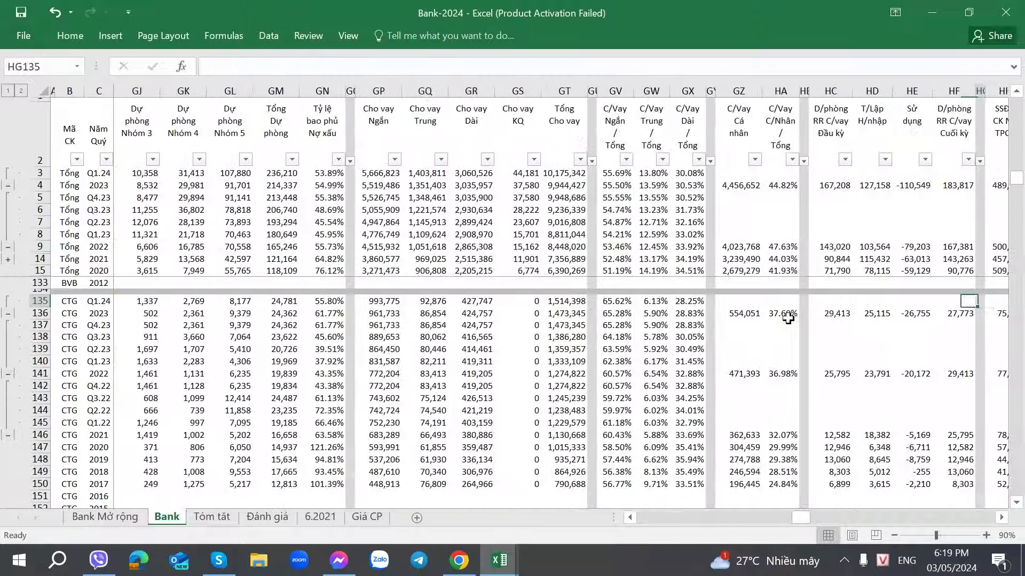
pyautogui.press('Right')
pyautogui.press('Right')
pyautogui.press('Right')
pyautogui.press('Right')
pyautogui.press('Right')
pyautogui.press('Right')
pyautogui.press('Right')
pyautogui.press('Right')
pyautogui.press('Right')
pyautogui.press('Right')
pyautogui.press('Right')
pyautogui.press('Right')
pyautogui.press('Right')
pyautogui.press('Right')
pyautogui.press('Right')
pyautogui.press('Right')
pyautogui.press('Right')
pyautogui.press('Right')
pyautogui.press('Right')
pyautogui.press('Right')
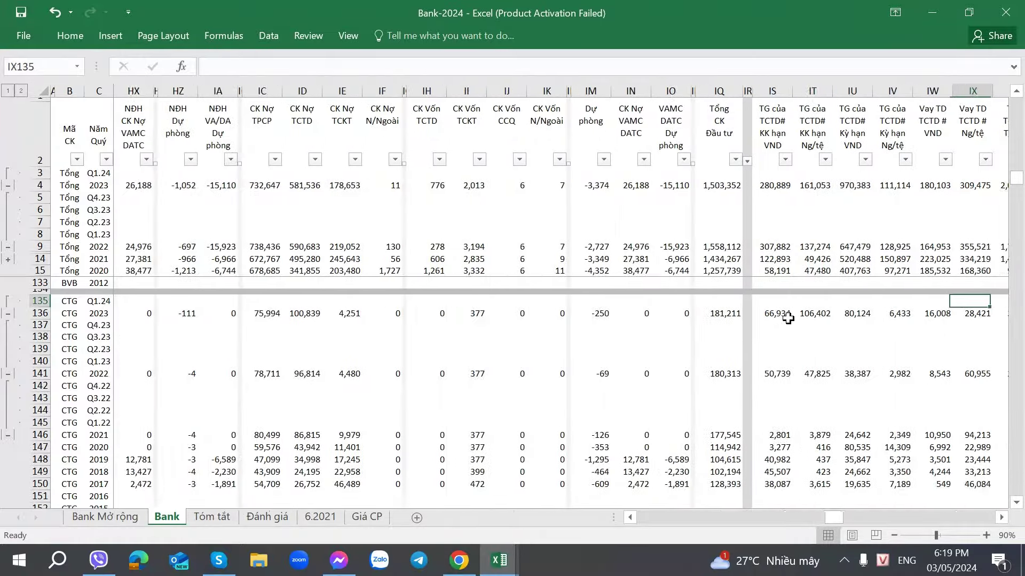
pyautogui.press('Right')
pyautogui.press('Right')
pyautogui.press('Right')
pyautogui.press('Right')
pyautogui.press('Right')
pyautogui.press('Right')
pyautogui.press('Right')
pyautogui.press('Right')
pyautogui.press('Right')
pyautogui.press('Right')
pyautogui.press('Right')
pyautogui.press('Right')
pyautogui.press('Right')
pyautogui.press('Right')
pyautogui.press('Right')
pyautogui.press('Right')
pyautogui.press('Right')
pyautogui.press('Right')
pyautogui.press('Right')
pyautogui.press('Right')
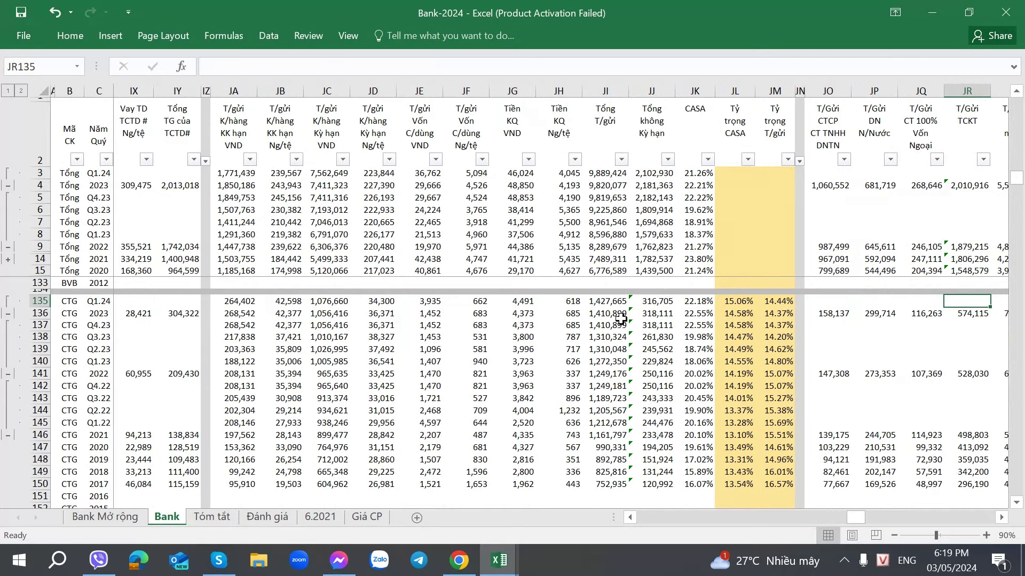
pyautogui.click(330, 308)
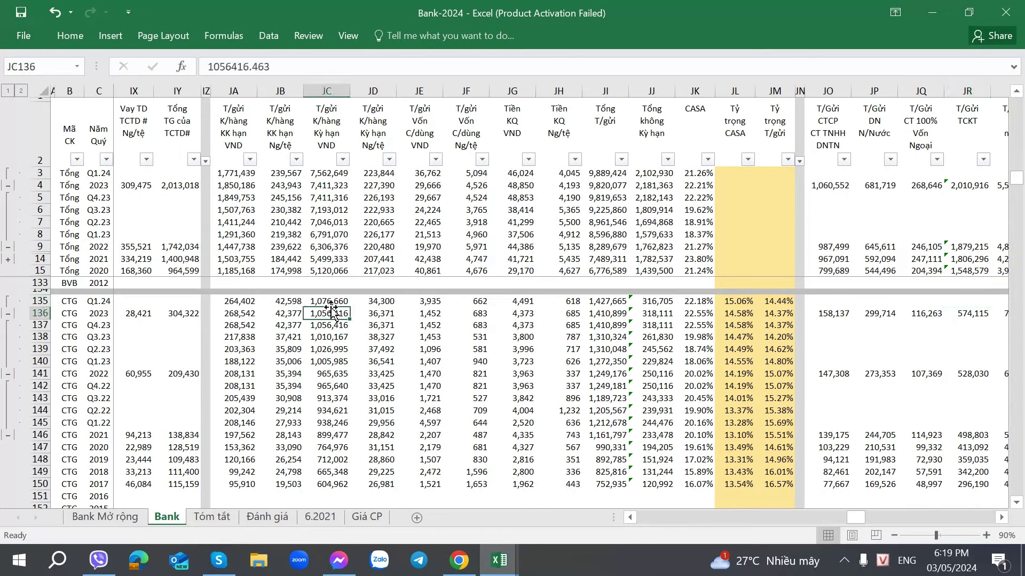
# - Compare CTG's CASA ratio for Q1.24 with its ratio for 2023
pyautogui.click(698, 301)
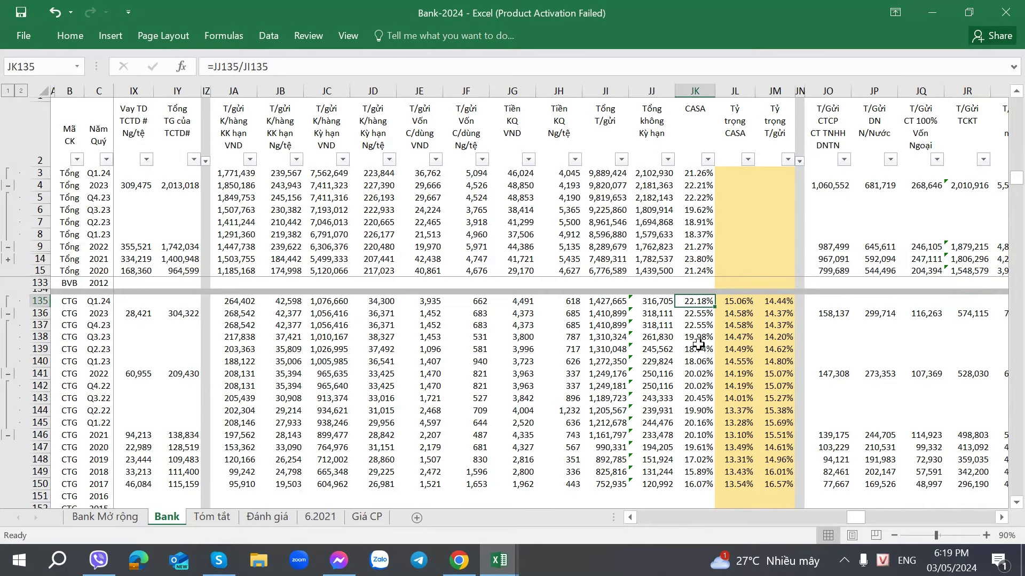
pyautogui.click(691, 314)
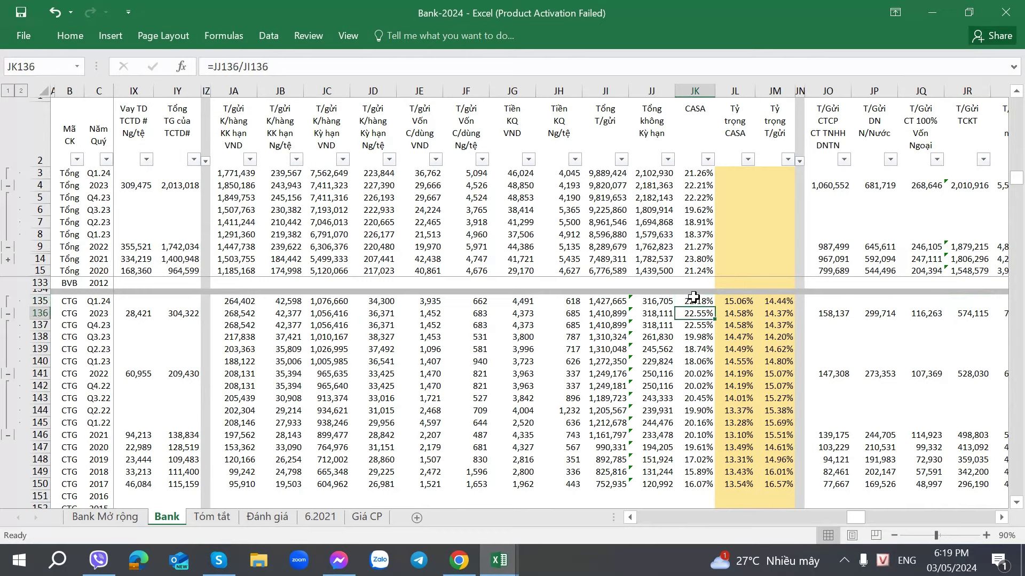
pyautogui.click(688, 302)
pyautogui.click(687, 311)
pyautogui.click(687, 302)
pyautogui.click(690, 313)
pyautogui.click(689, 301)
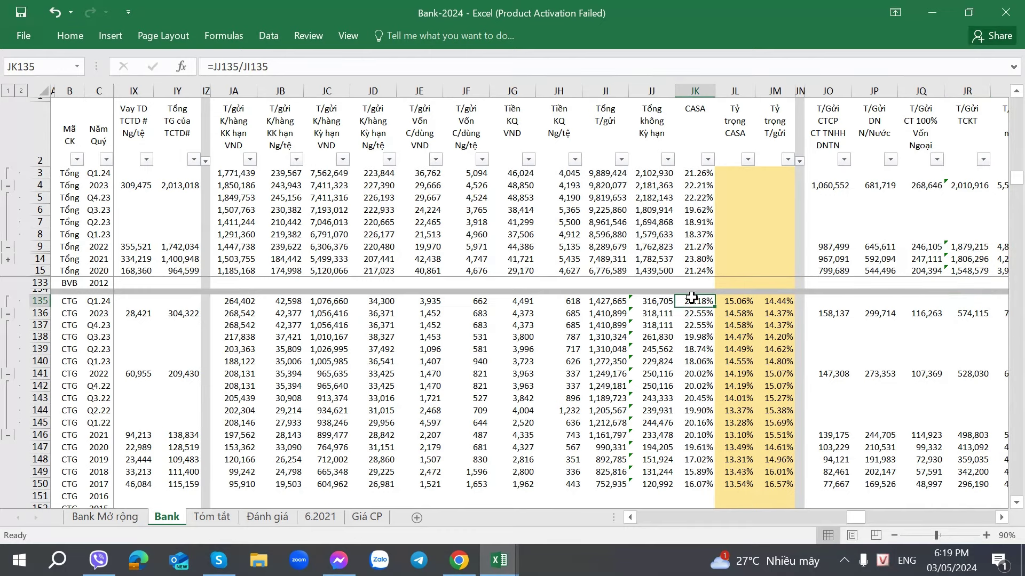
pyautogui.click(692, 313)
# - Compare the sector's CASA change between 2023 and Q1.24 with CTG's change over the same period
pyautogui.click(689, 186)
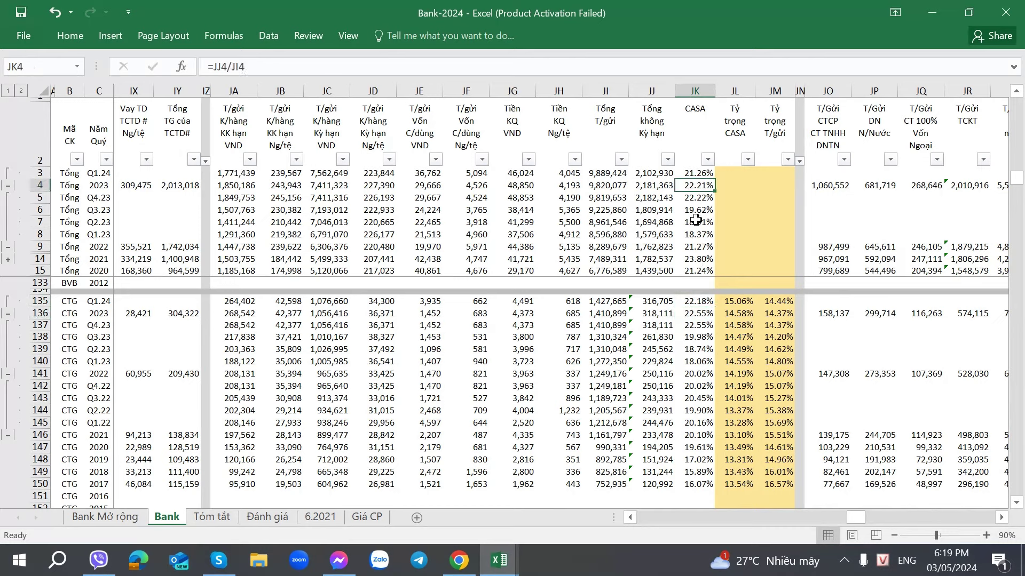
pyautogui.click(694, 173)
pyautogui.click(699, 186)
pyautogui.click(697, 173)
pyautogui.click(698, 186)
pyautogui.click(698, 174)
pyautogui.click(695, 186)
pyautogui.click(699, 314)
pyautogui.click(699, 302)
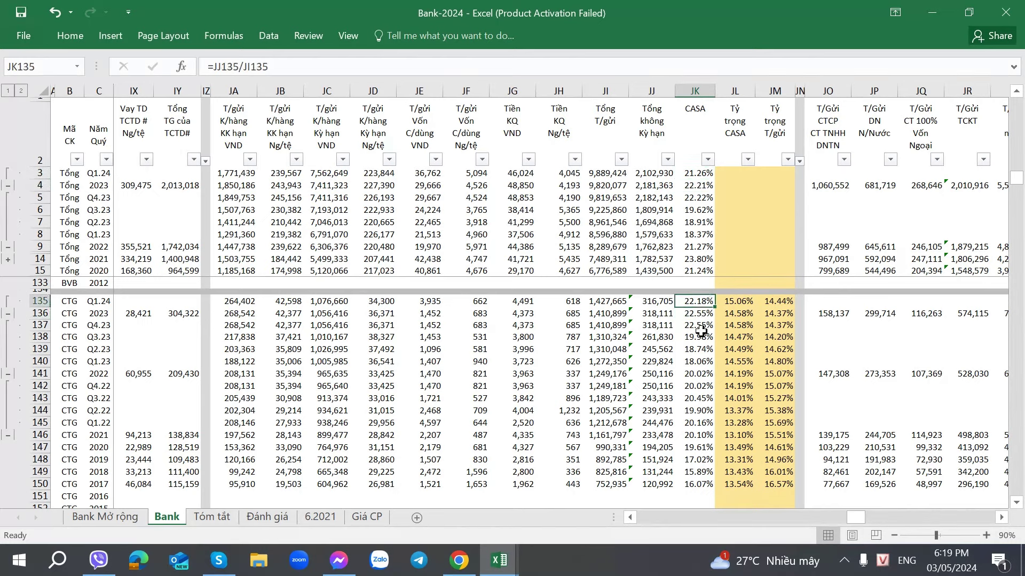
pyautogui.click(699, 314)
pyautogui.click(698, 302)
# - Switch to the CTG workbook and enter the note "Tiền gửi không kỳ hạn - Giảm nhẹ > Ngành (Ngành giảm mạnh hơn)" in cell K273
pyautogui.click(500, 560)
pyautogui.click(422, 499)
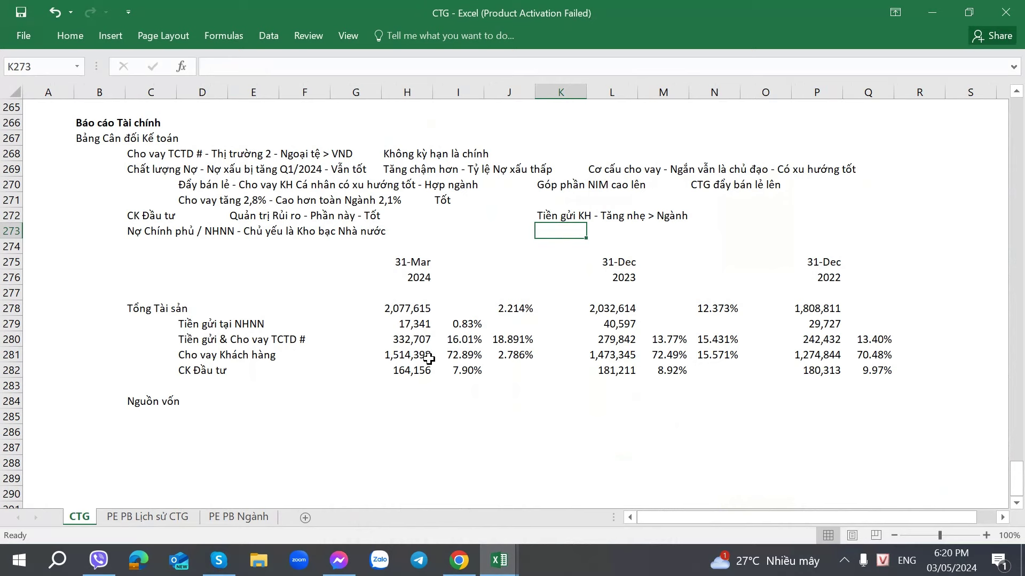
pyautogui.write('Tiền gửi koo')
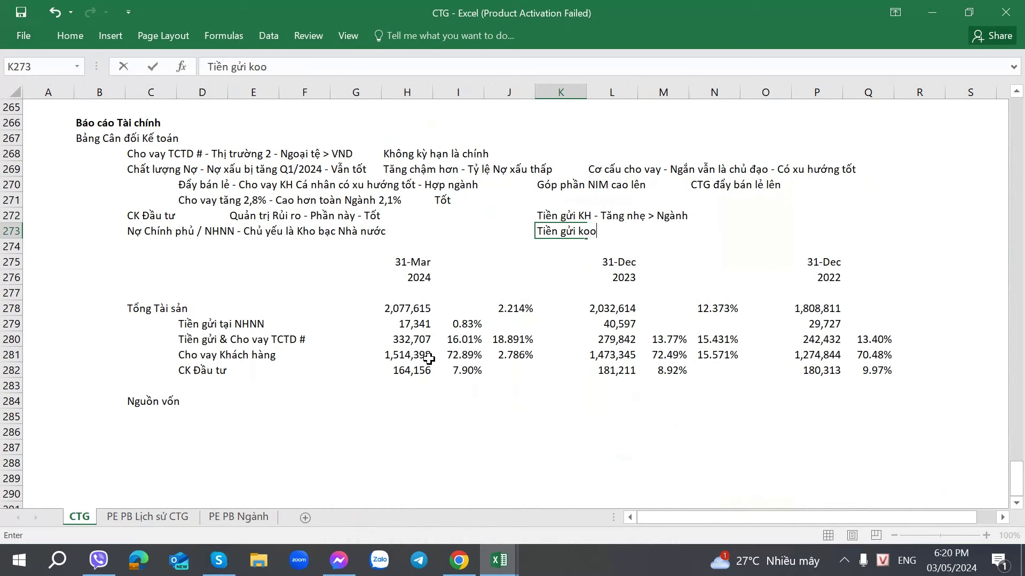
pyautogui.press('BackSpace')
pyautogui.press('BackSpace')
pyautogui.write('h')
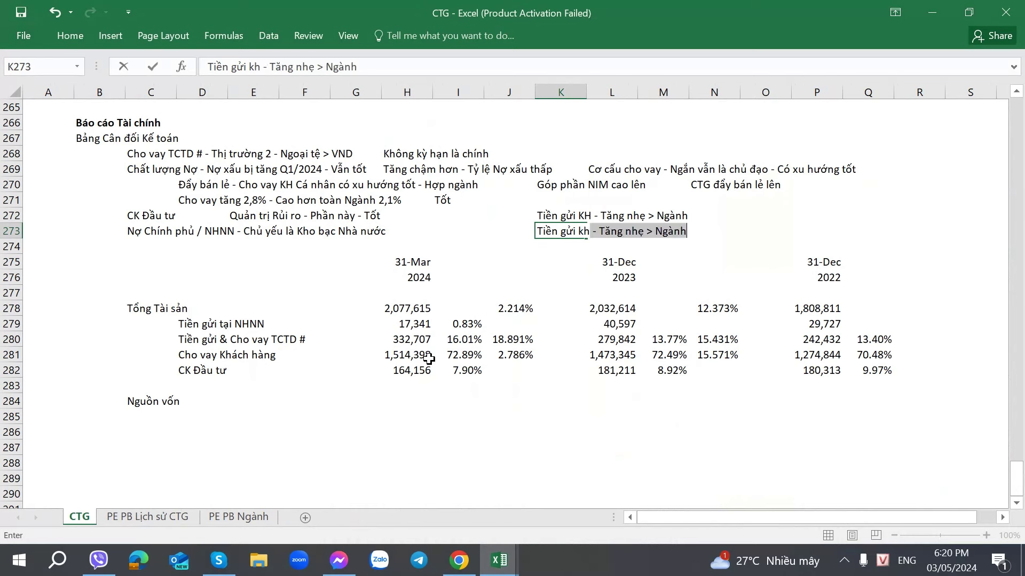
pyautogui.write('ông kỳ hạn - ')
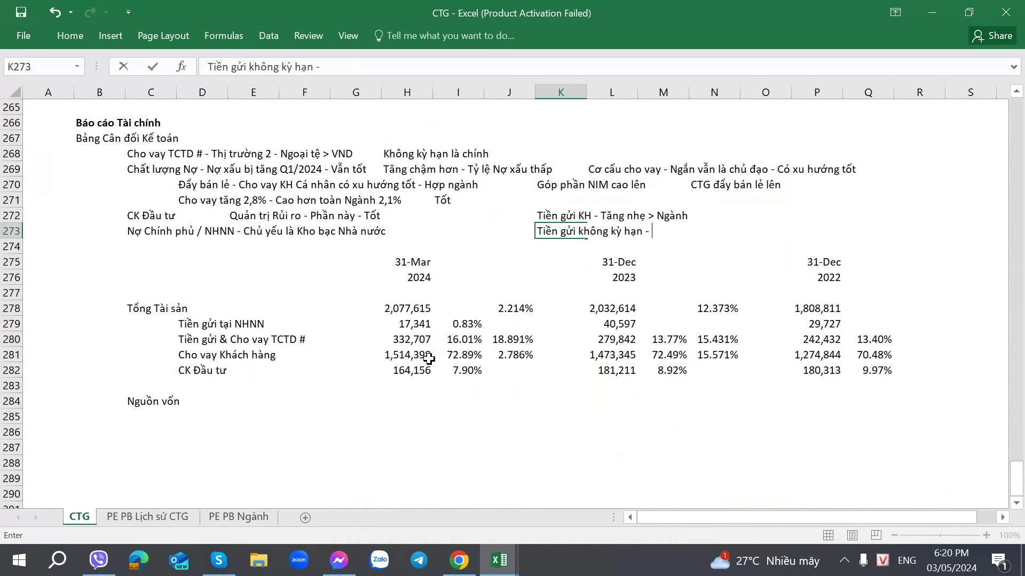
pyautogui.write('Giảm nhẹ > Ngành')
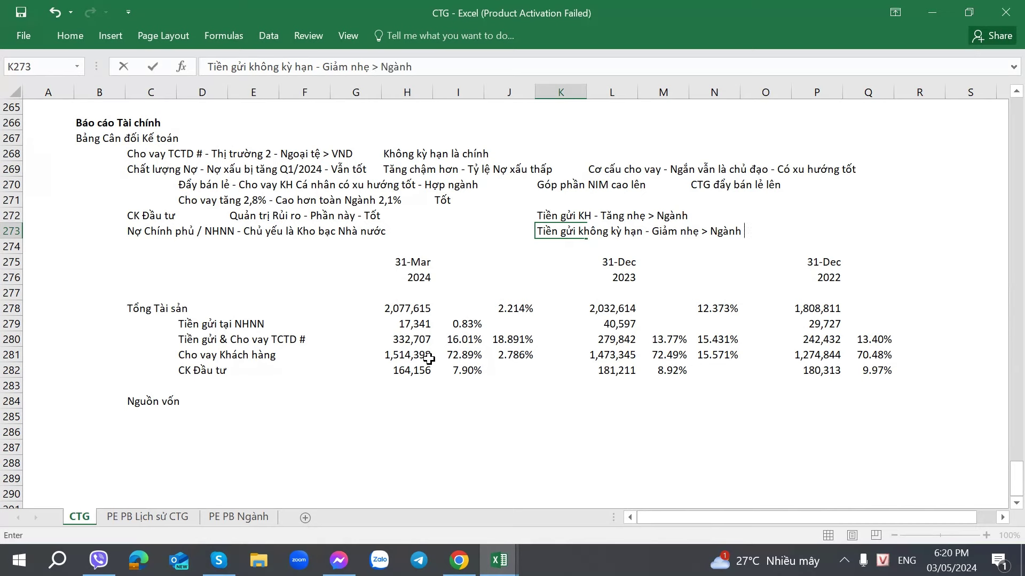
pyautogui.write(' (Ngành giảm mạn')
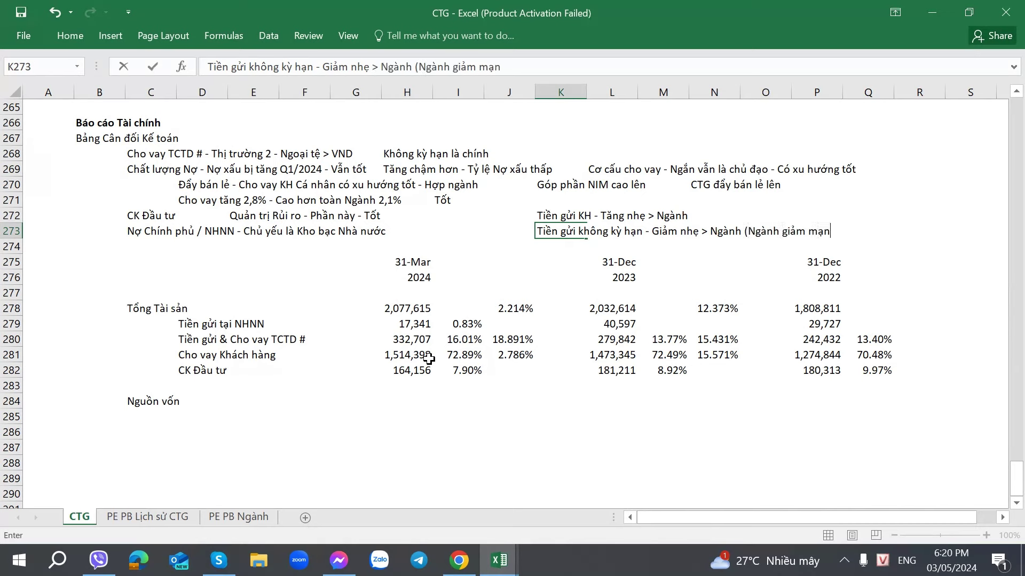
pyautogui.write('h hơn)')
pyautogui.press('Return')
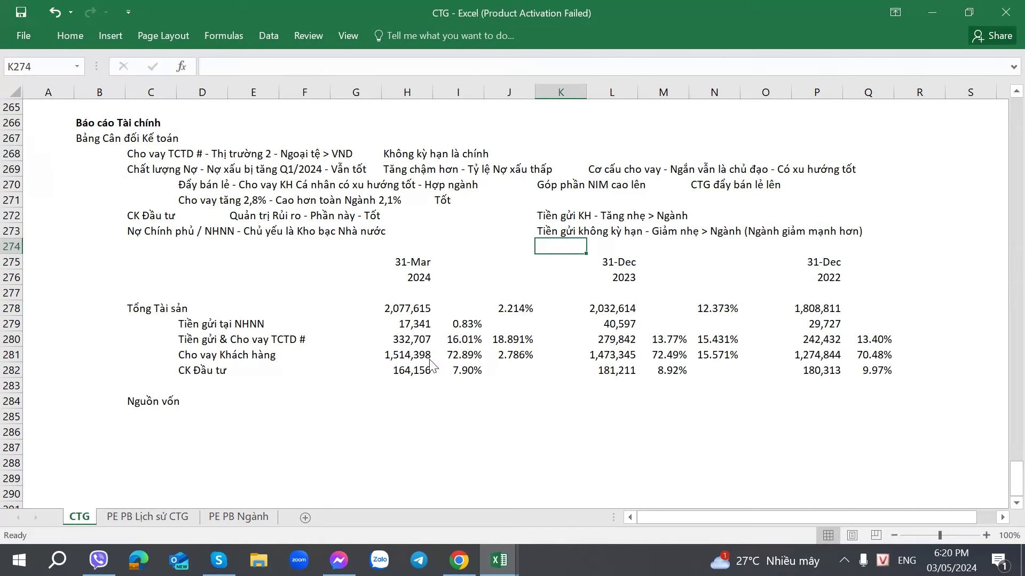
# - Check the customer deposits in note 9 of the Chrome report and return to the Bank-2024 workbook
pyautogui.hotkey('alt', 'Tab')
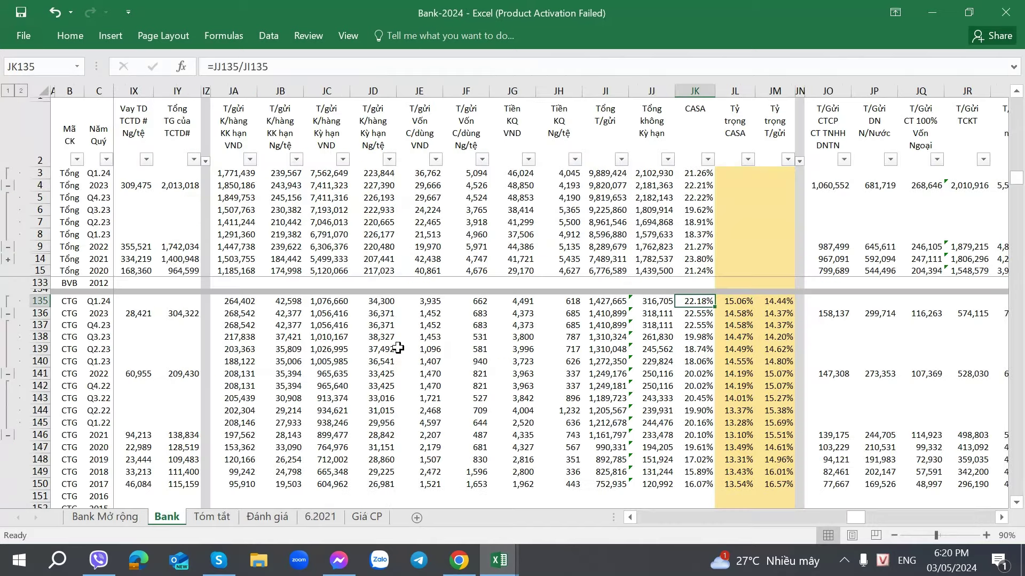
pyautogui.moveTo(499, 560)
pyautogui.click(437, 495)
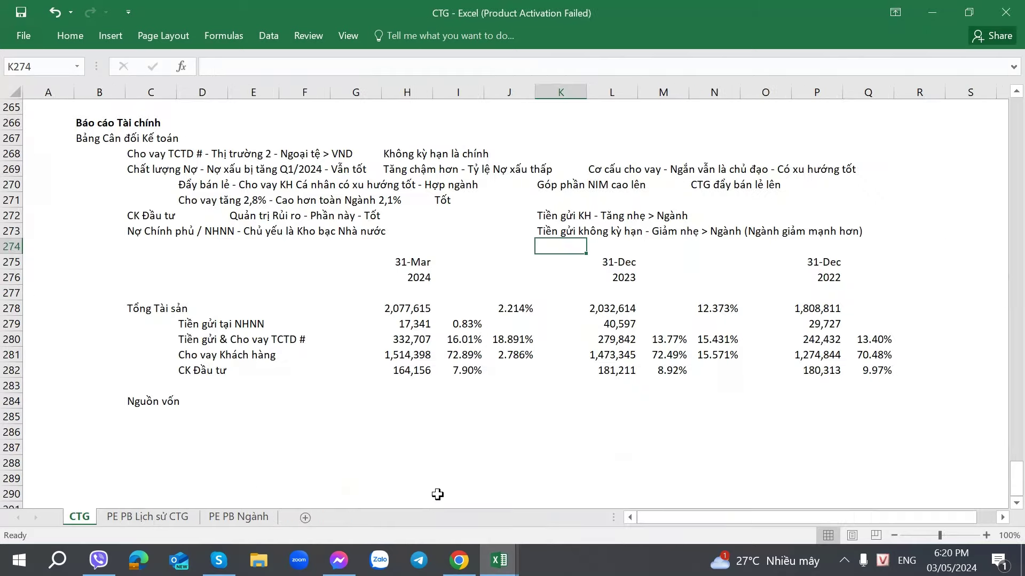
pyautogui.click(459, 560)
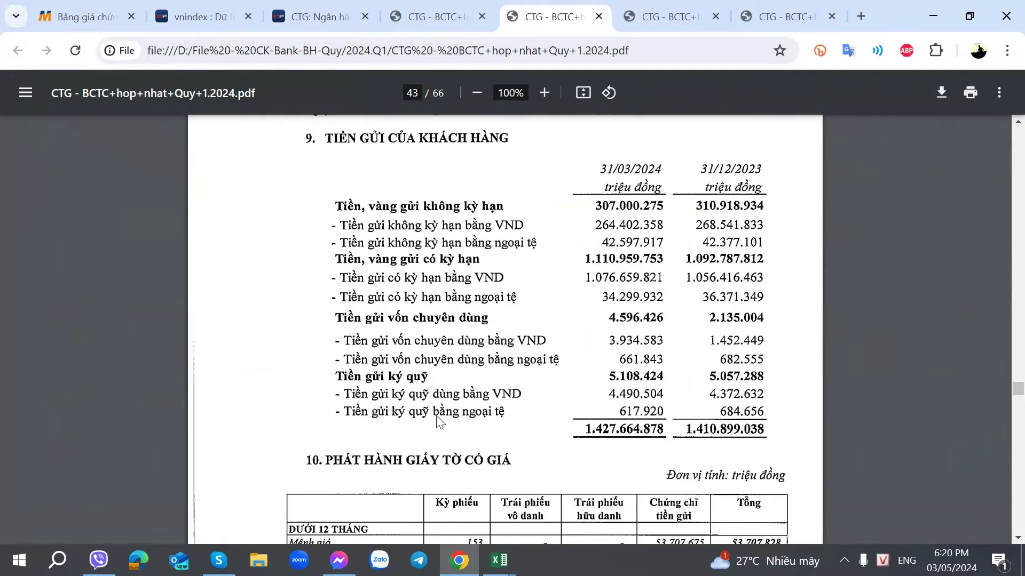
pyautogui.moveTo(497, 560)
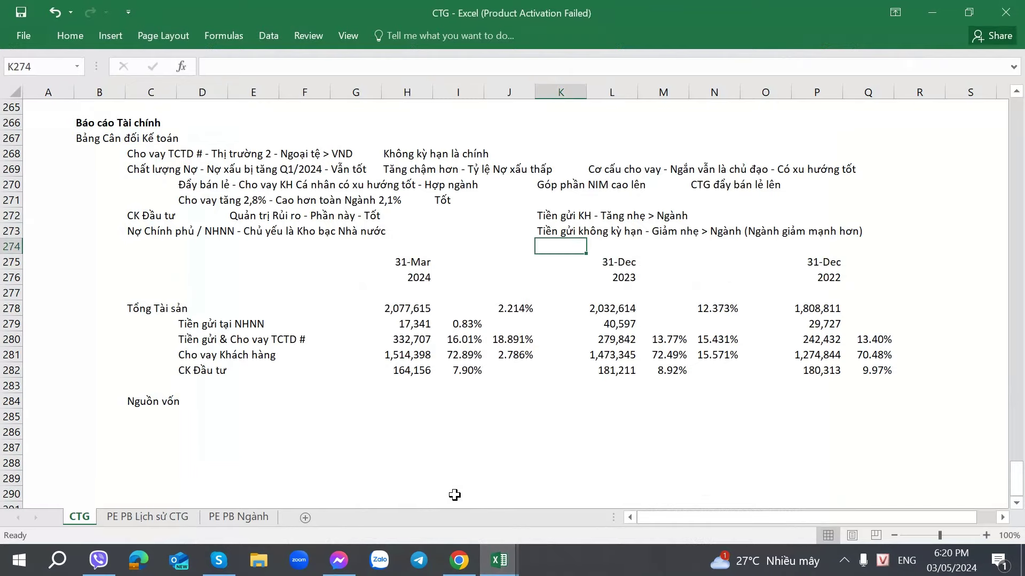
pyautogui.click(582, 504)
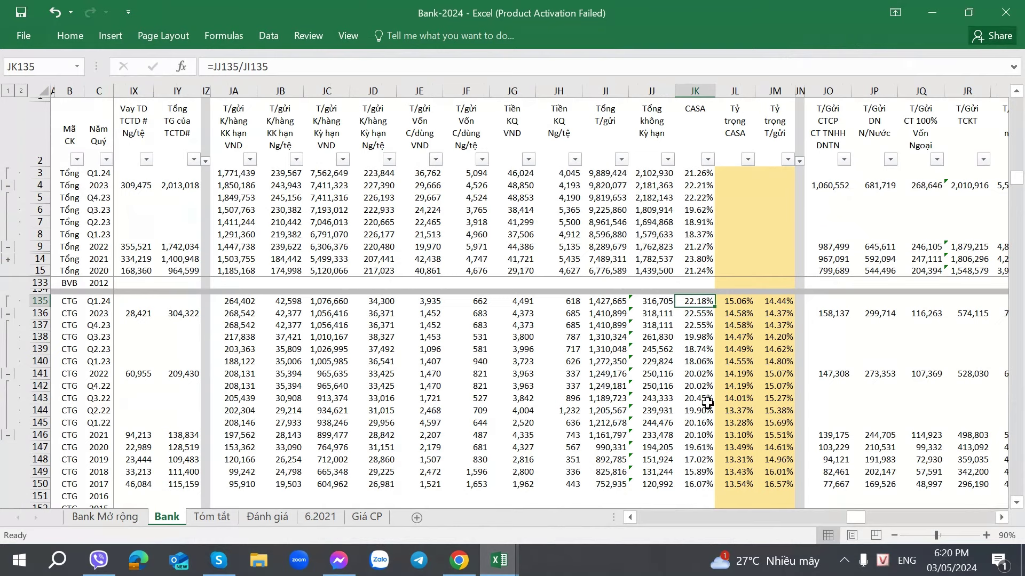
# - Review how CTG's share of the sector's non-term deposits (Tỷ trọng CASA) develops from 2017 to Q1.24
pyautogui.click(737, 484)
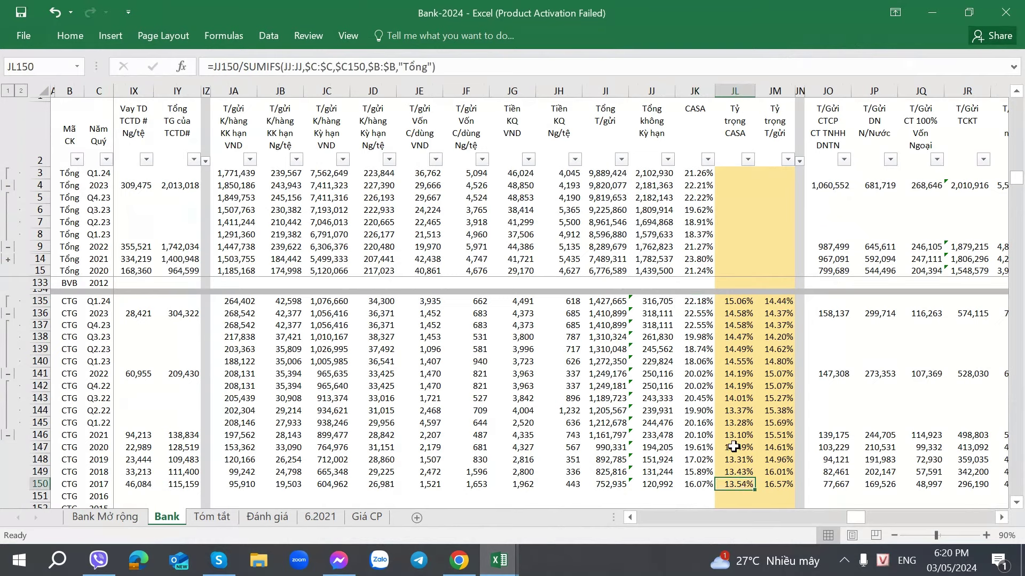
pyautogui.click(739, 435)
pyautogui.click(738, 423)
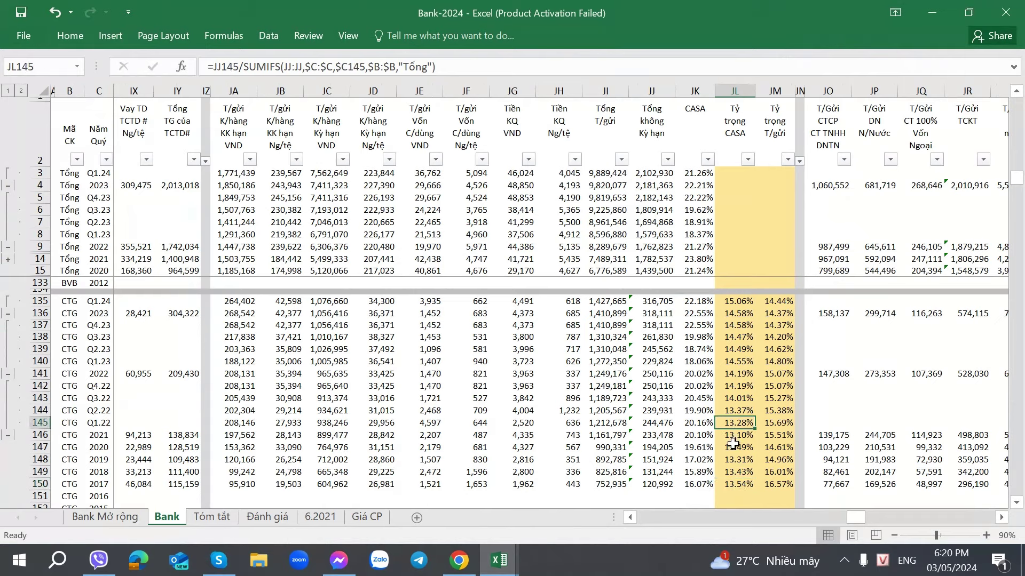
pyautogui.click(738, 483)
pyautogui.click(739, 425)
pyautogui.click(656, 91)
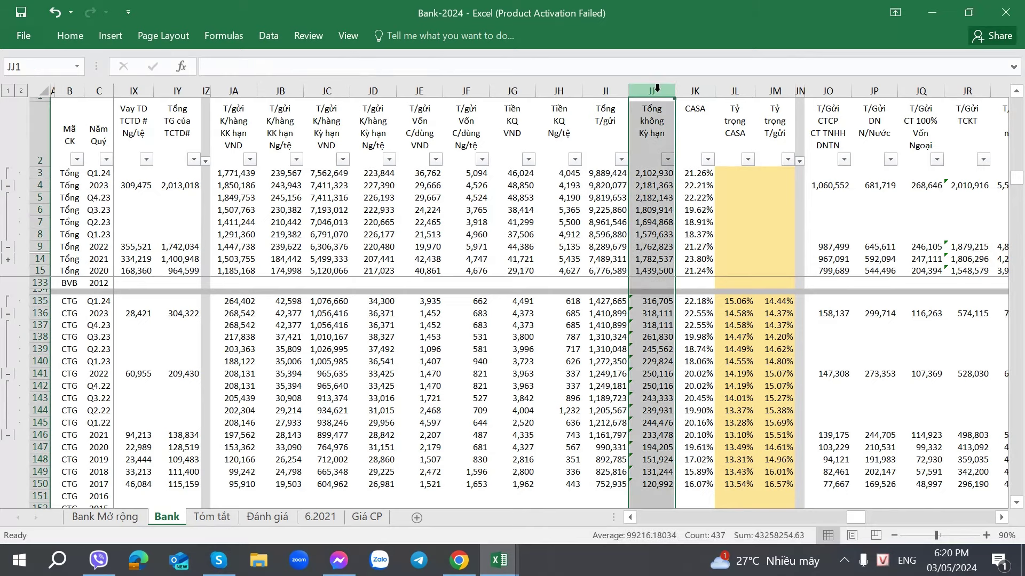
pyautogui.click(734, 460)
pyautogui.click(732, 435)
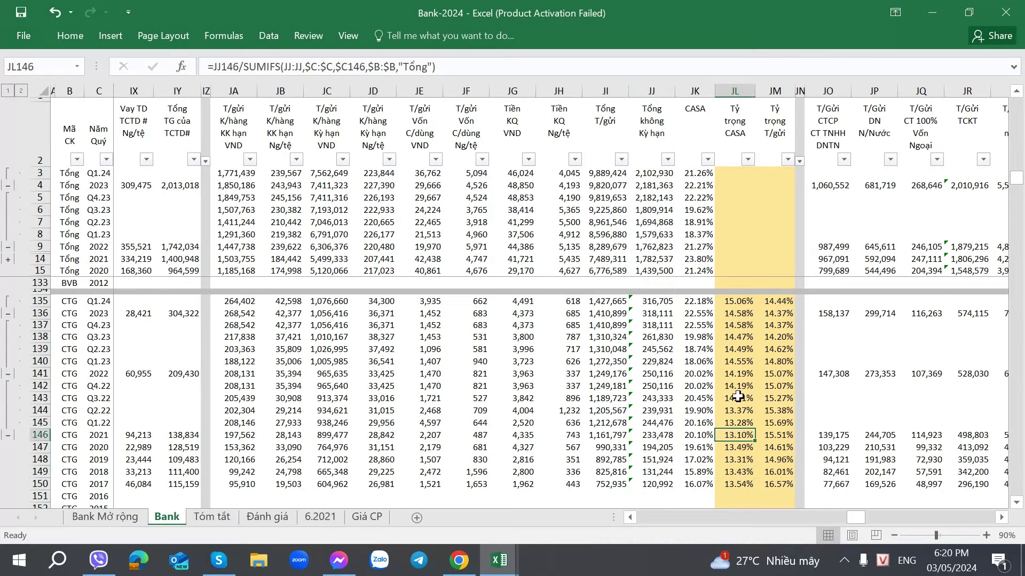
pyautogui.click(741, 374)
pyautogui.click(738, 388)
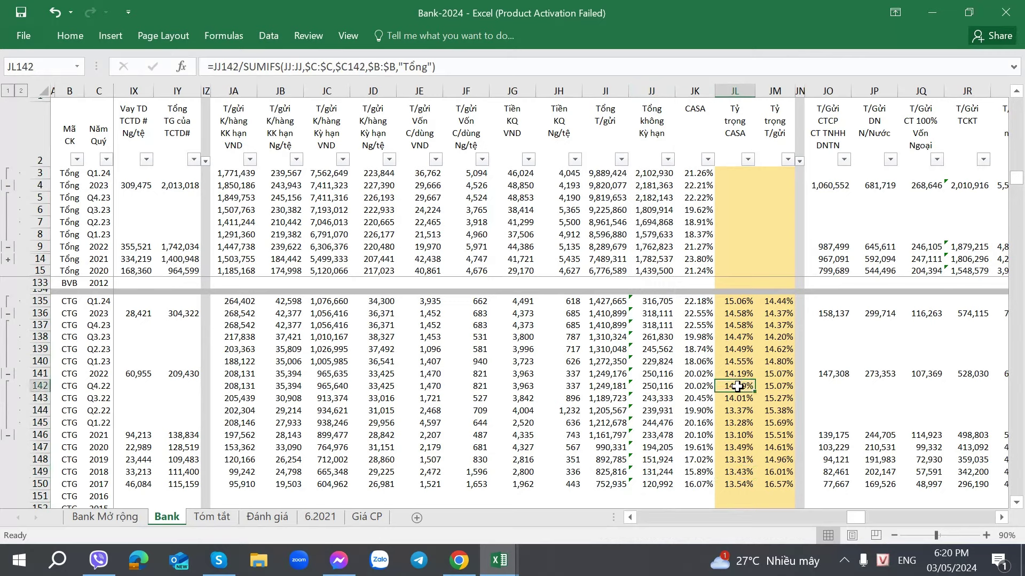
pyautogui.click(735, 340)
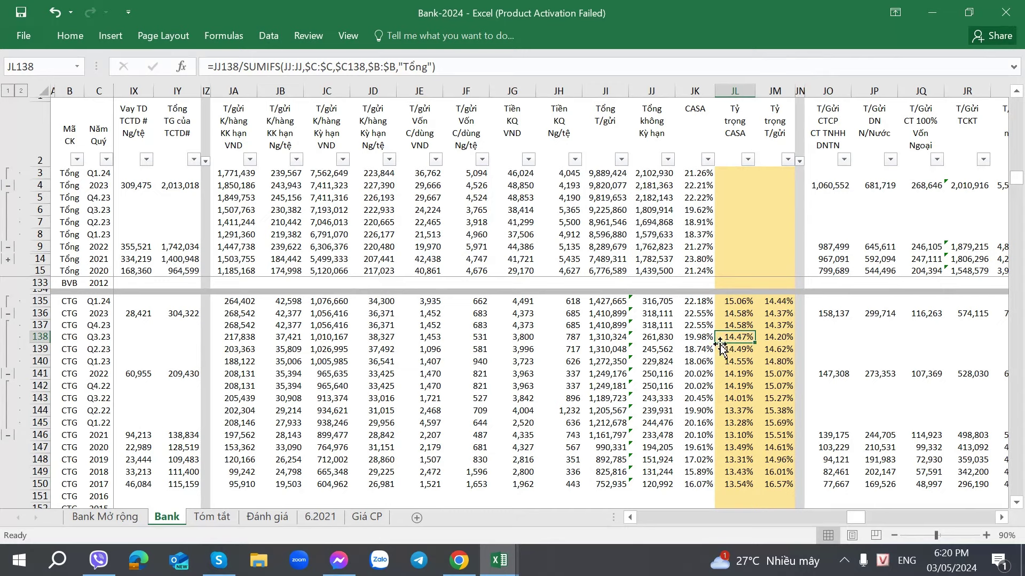
pyautogui.click(736, 302)
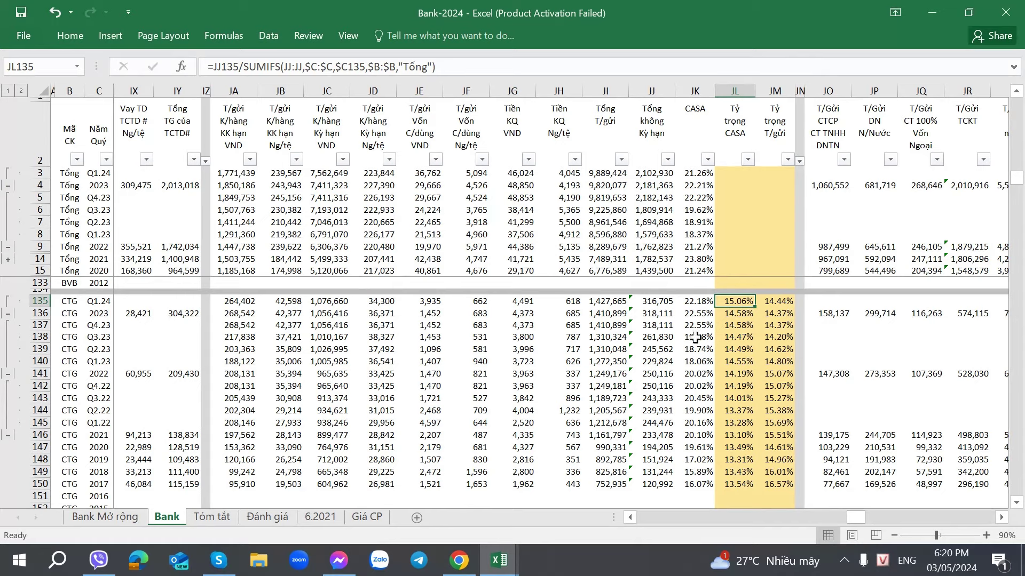
# - Follow the trend of CTG's own CASA ratio from 2017 through 2020 and 2022 to Q1.24
pyautogui.click(697, 446)
pyautogui.click(707, 484)
pyautogui.click(710, 447)
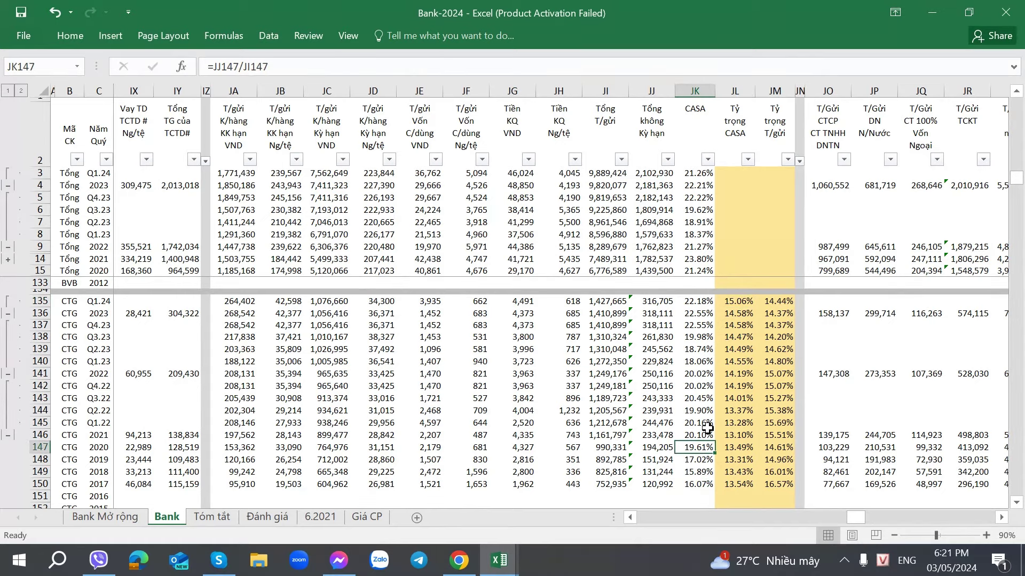
pyautogui.click(704, 412)
pyautogui.click(705, 373)
pyautogui.click(703, 302)
# - Compare CTG's CASA share of the sector with its share of total deposits (Tỷ trọng T/gửi) up to Q1.24
pyautogui.click(739, 361)
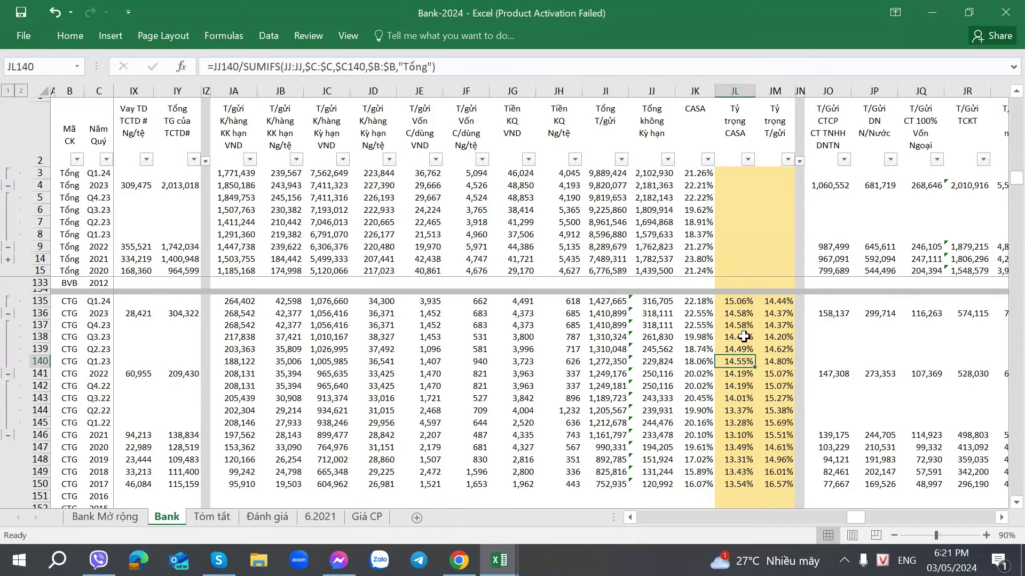
pyautogui.click(741, 303)
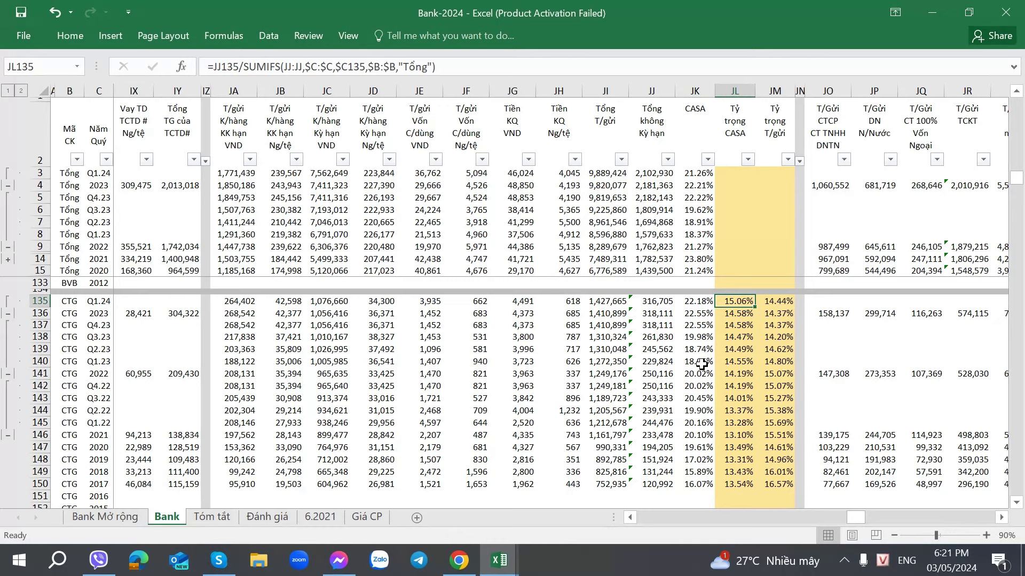
pyautogui.click(777, 458)
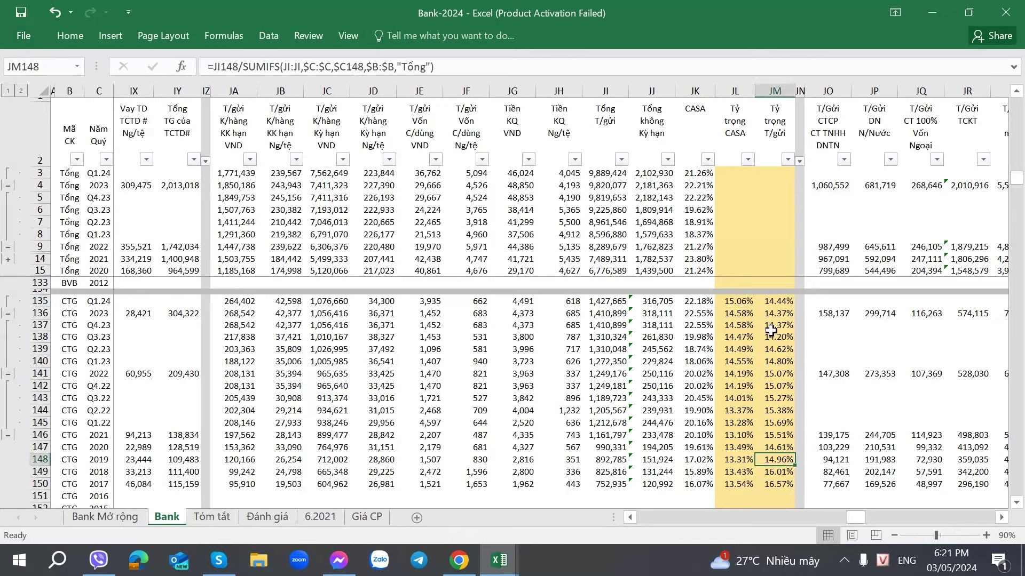
pyautogui.click(739, 302)
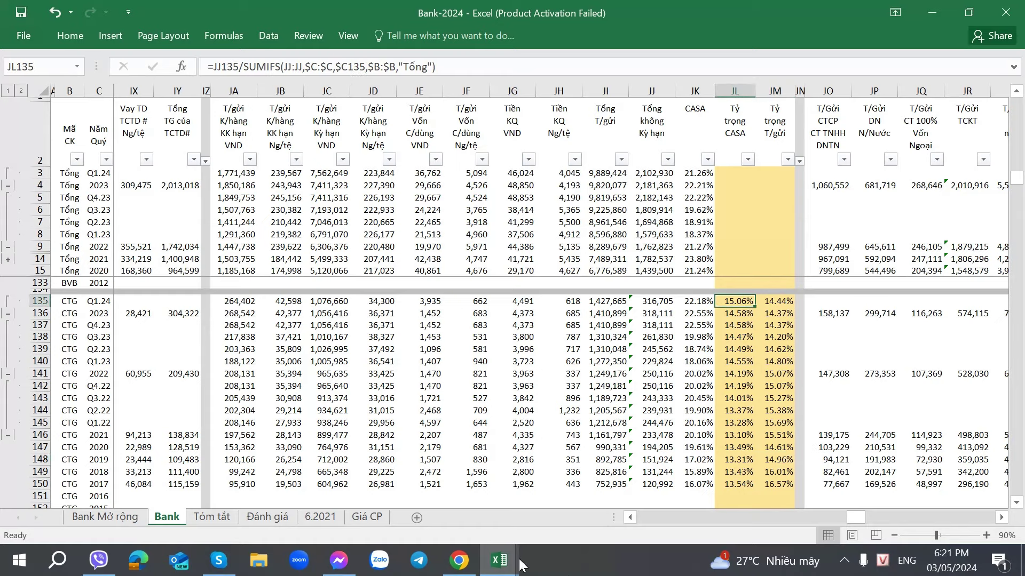
# - Switch to the CTG workbook and enter the verdict "Tốt" in R273 beside the non-term deposit note
pyautogui.moveTo(512, 546)
pyautogui.click(469, 480)
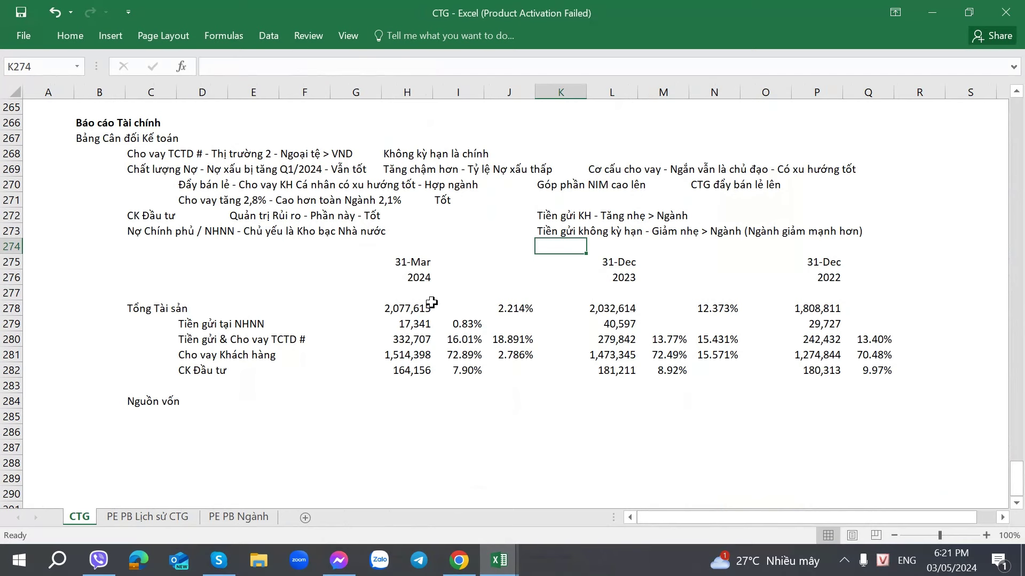
pyautogui.click(921, 232)
pyautogui.write('Tốt')
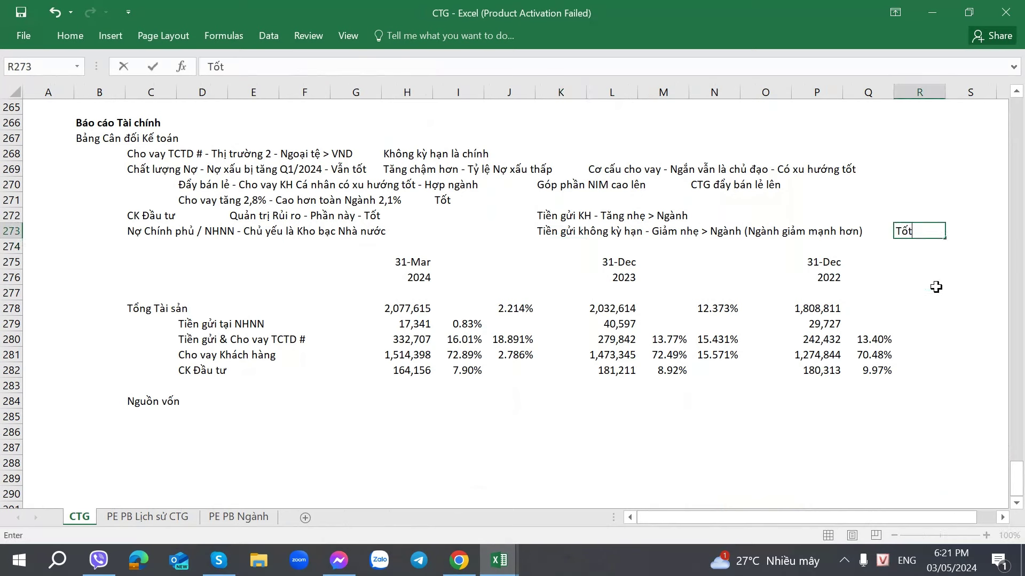
pyautogui.press('Return')
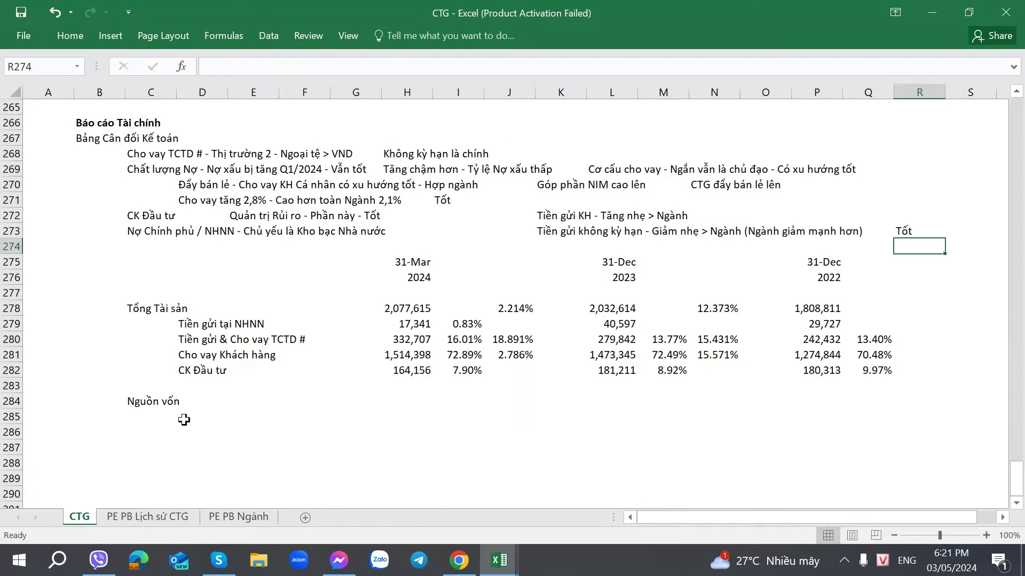
# - Select D285 under Nguồn vốn and open the liabilities page of the CTG Q1 2024 report in Chrome
pyautogui.click(184, 420)
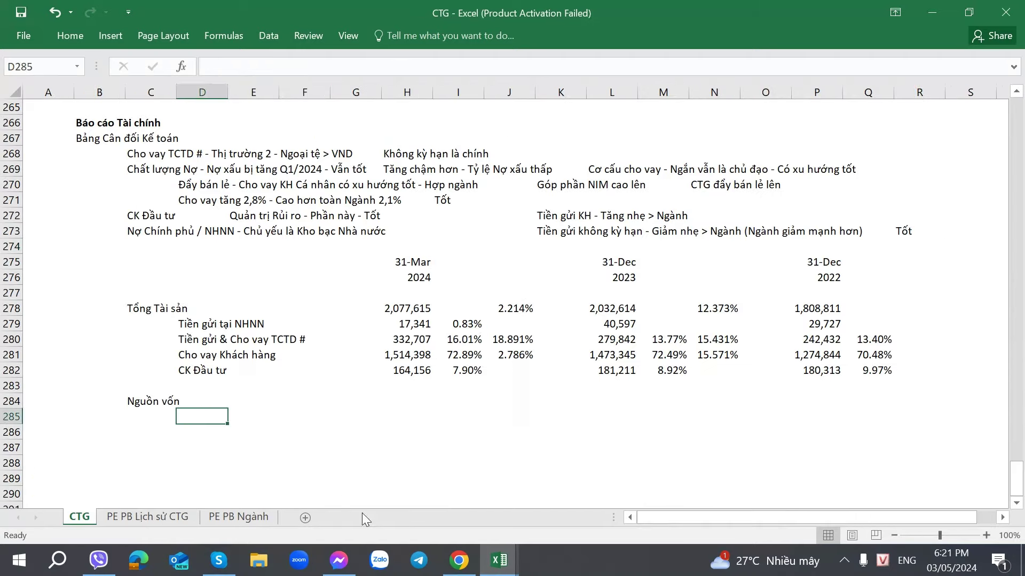
pyautogui.click(459, 561)
pyautogui.click(463, 20)
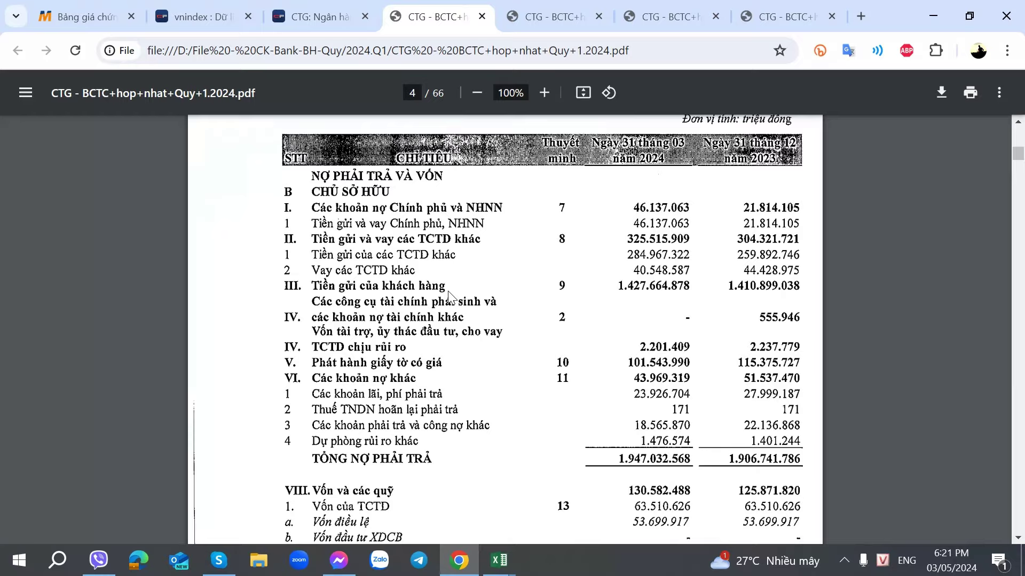
pyautogui.hotkey('alt', 'Tab')
pyautogui.write('325')
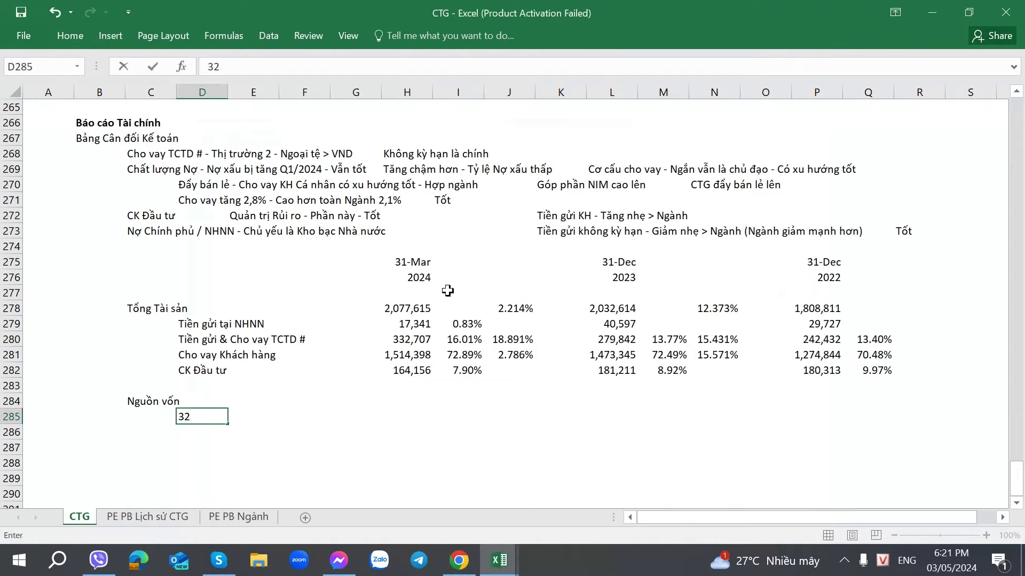
pyautogui.press('BackSpace')
pyautogui.press('BackSpace')
# - Check the first liability item in the Chrome report and label D285 in the CTG workbook "Nợ Chính phủ / NHNN"
pyautogui.hotkey('alt', 'Tab')
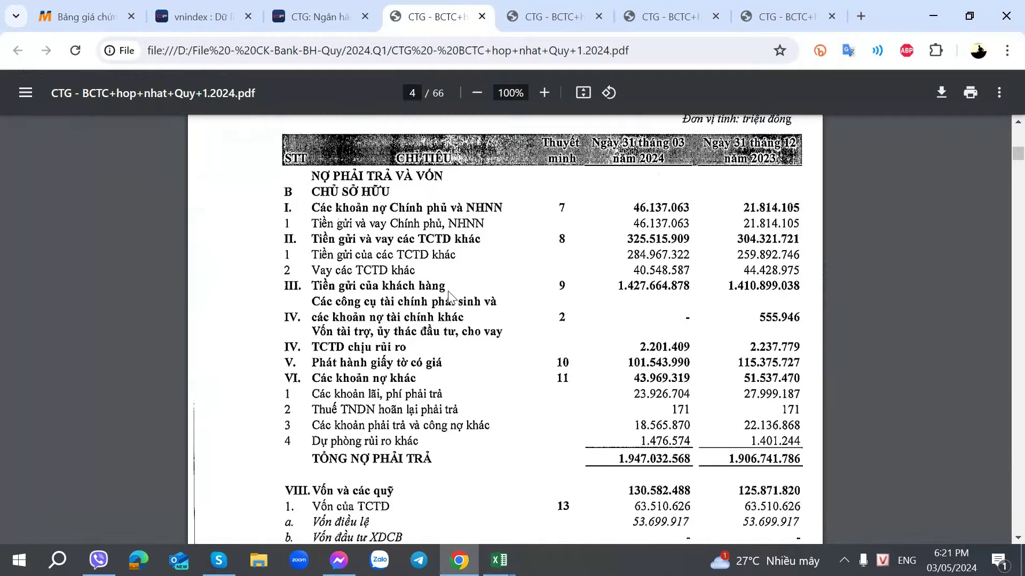
pyautogui.hotkey('alt', 'Tab')
pyautogui.write('Nơ Chí')
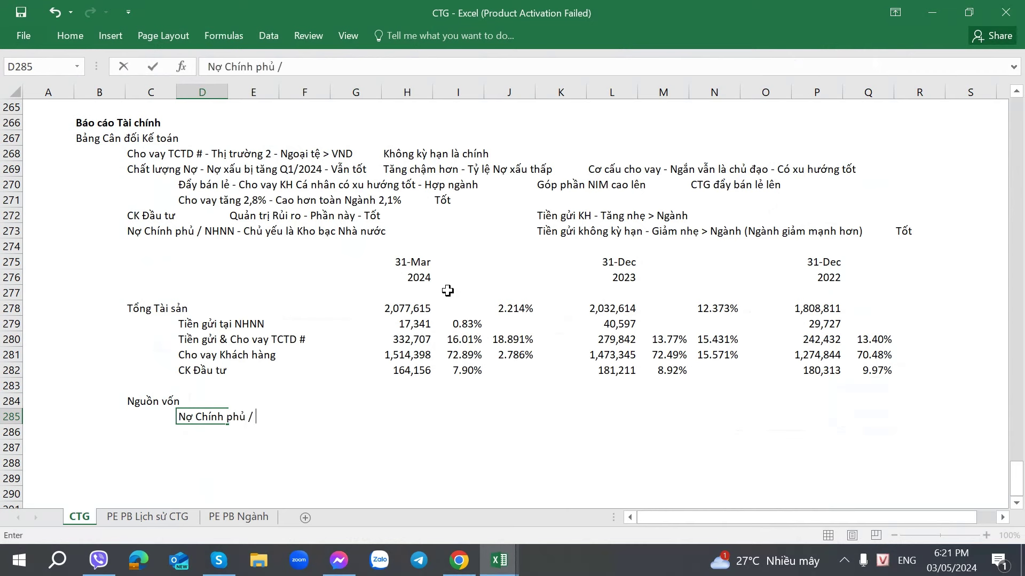
pyautogui.press('Right')
# - Enter the 31-Mar 2024 amount 46137.063 for Nợ Chính phủ / NHNN in H285, reading it from the Chrome report
pyautogui.press('Right')
pyautogui.press('Right')
pyautogui.press('Right')
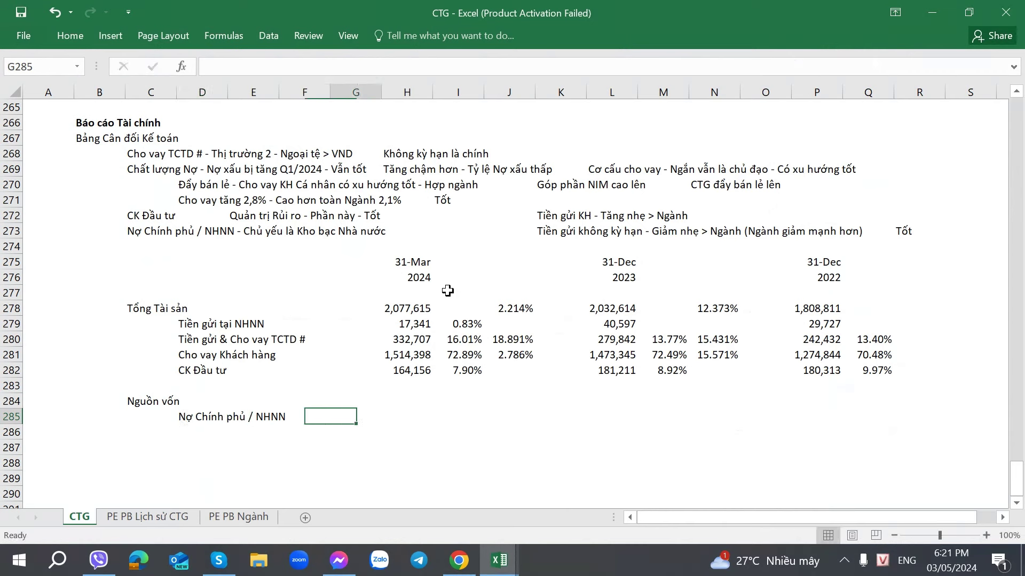
pyautogui.hotkey('alt', 'Tab')
pyautogui.hotkey('alt', 'Tab')
pyautogui.write('46.')
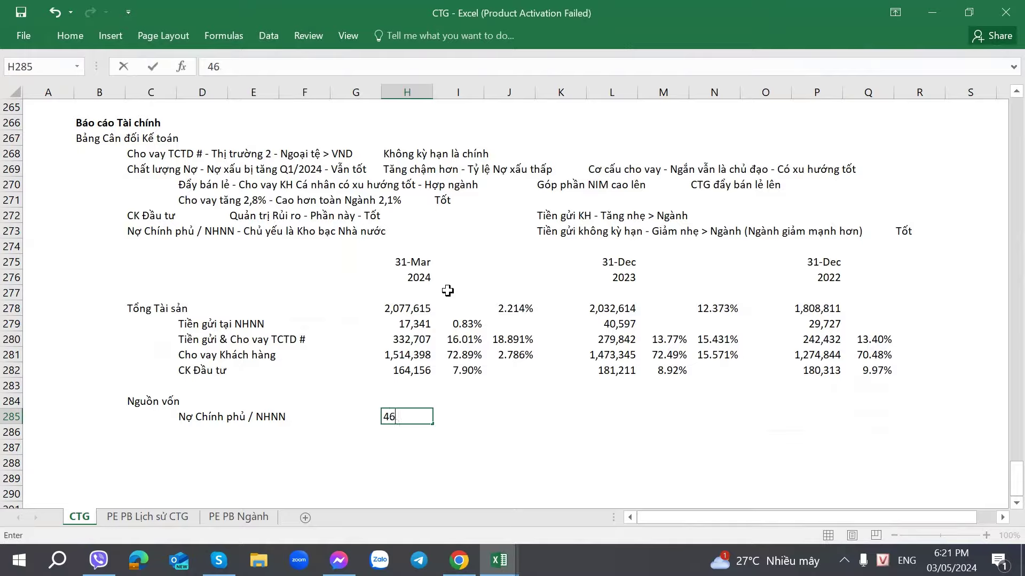
pyautogui.hotkey('alt', 'Tab')
pyautogui.hotkey('alt', 'Tab')
pyautogui.write('137')
pyautogui.hotkey('alt', 'Tab')
pyautogui.hotkey('alt', 'Tab')
pyautogui.press('BackSpace')
pyautogui.press('BackSpace')
pyautogui.press('BackSpace')
pyautogui.write('13137')
pyautogui.press('Tab')
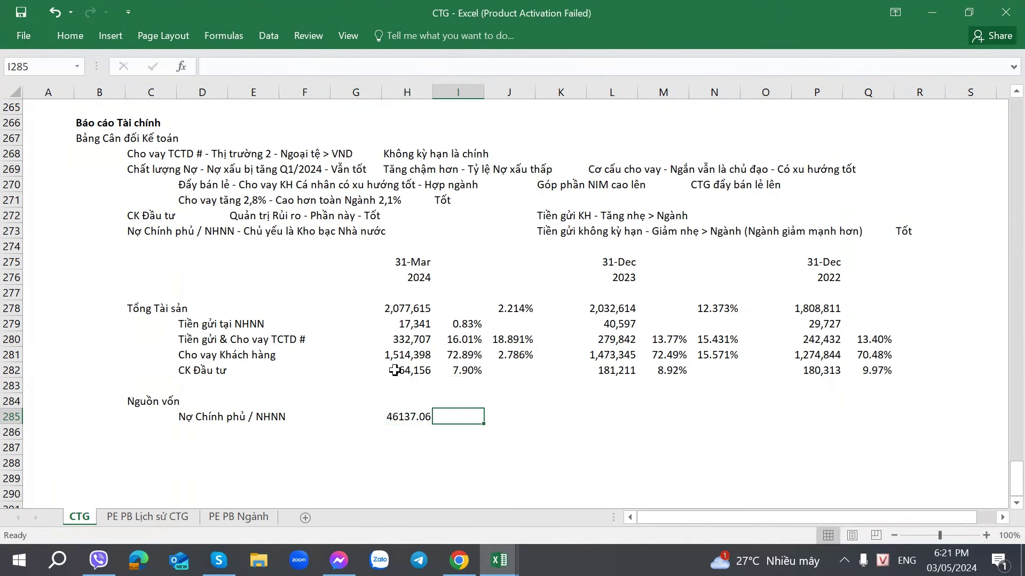
# - Copy the percentage formula from the Cho vay Khách hàng row into I285 and move to D286
pyautogui.click(458, 356)
pyautogui.hotkey('ctrl', 'c')
pyautogui.click(458, 416)
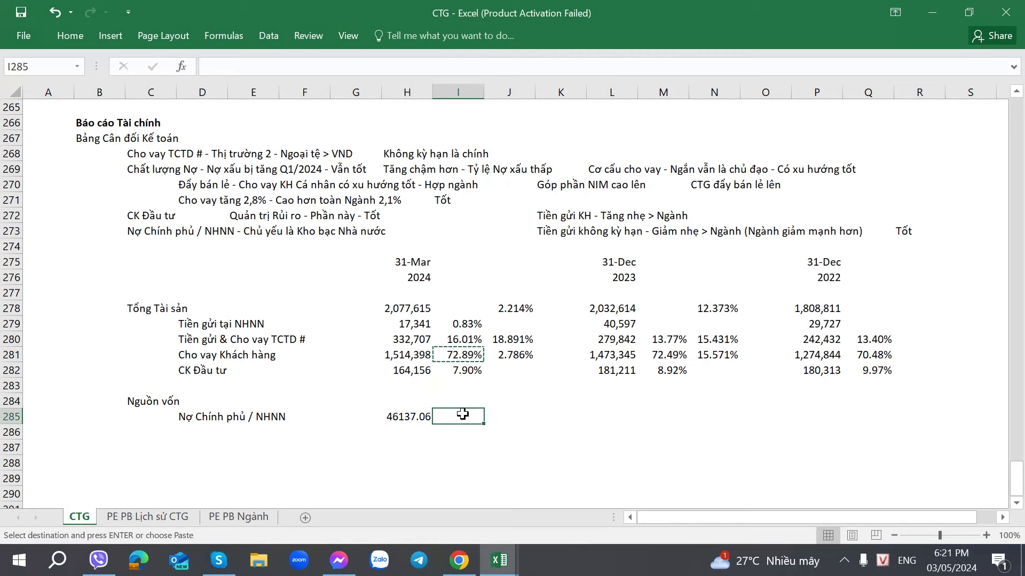
pyautogui.hotkey('ctrl', 'v')
pyautogui.click(213, 437)
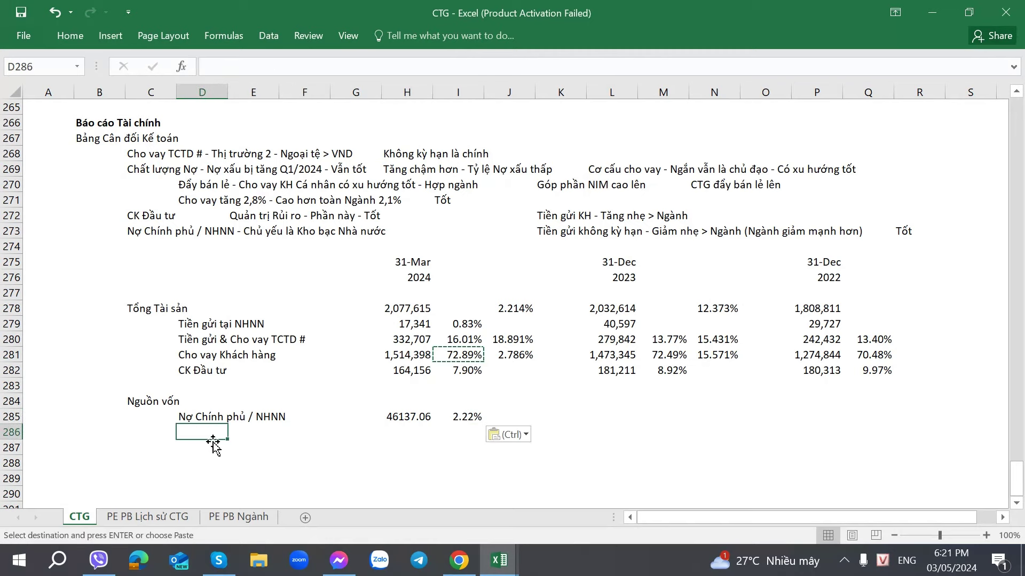
pyautogui.hotkey('alt', 'Tab')
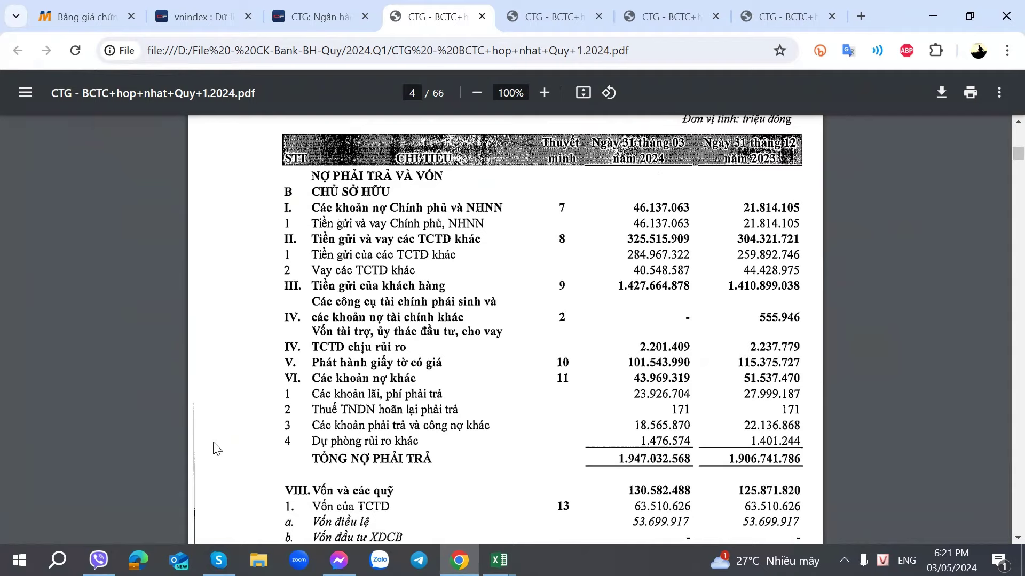
pyautogui.hotkey('alt', 'Tab')
pyautogui.write('14')
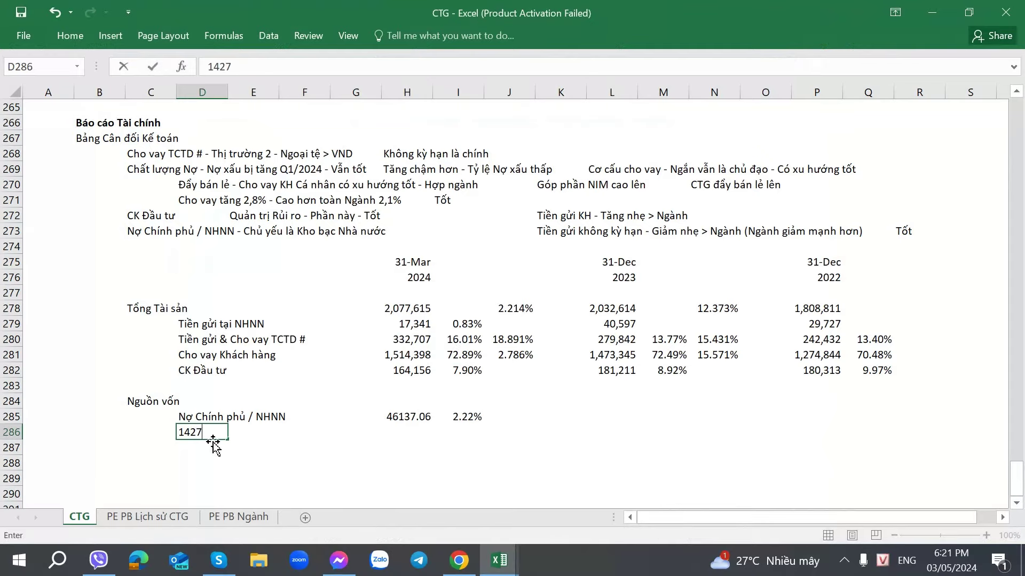
pyautogui.write('27')
pyautogui.press('BackSpace')
pyautogui.press('BackSpace')
pyautogui.press('BackSpace')
pyautogui.press('BackSpace')
pyautogui.hotkey('alt', 'Tab')
pyautogui.hotkey('alt', 'Tab')
pyautogui.write('N')
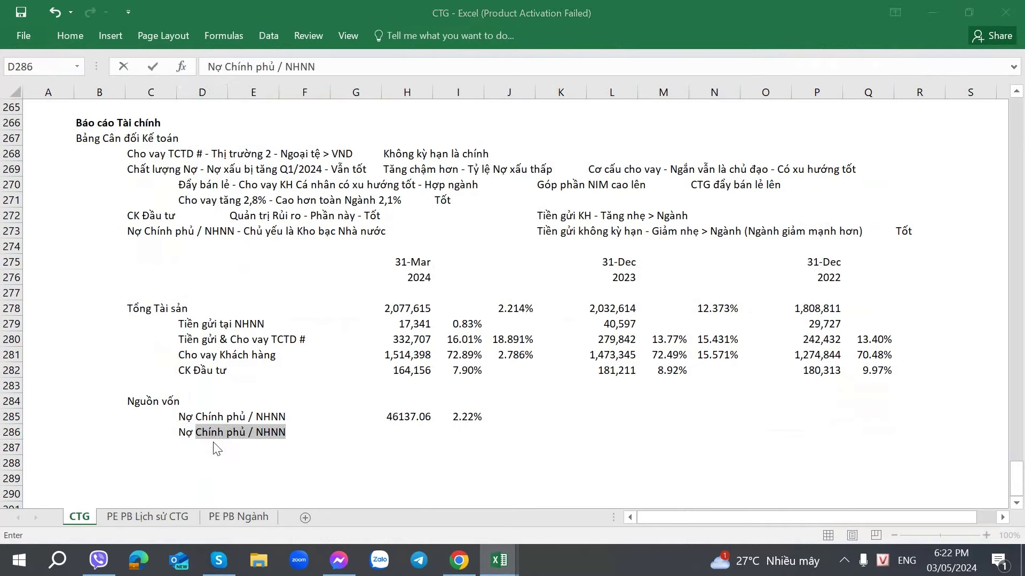
pyautogui.hotkey('alt', 'Tab')
pyautogui.hotkey('alt', 'Tab')
pyautogui.press('BackSpace')
# - Label D286 "Gửi / Vay TCTD khác" as the second funding item
pyautogui.write('G')
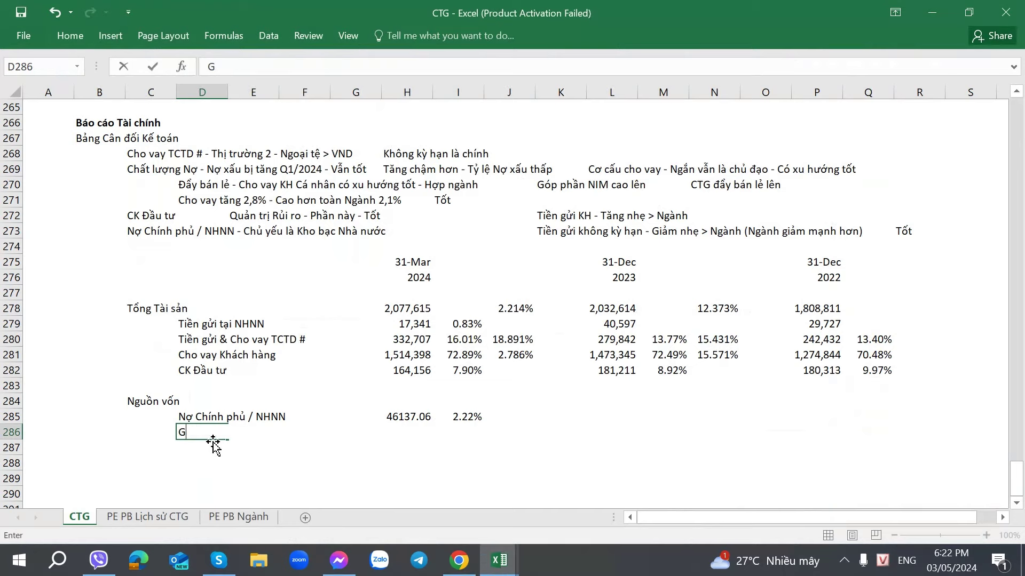
pyautogui.write('ửi / Vay TCTD khác')
pyautogui.press('Tab')
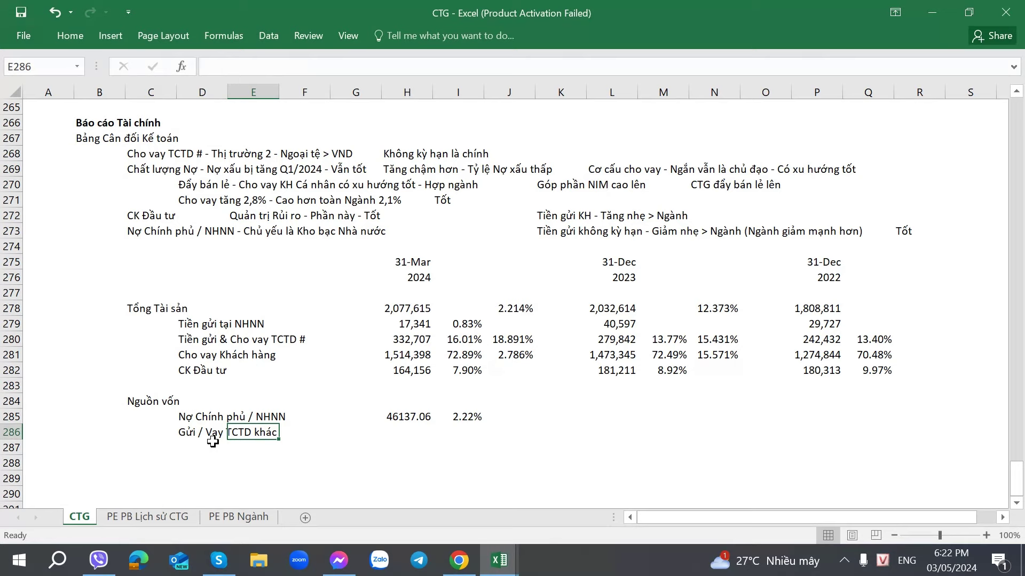
# - Insert "tại" into the D280 label so it reads "Tiền gửi & Cho vay tại TCTD #"
pyautogui.click(213, 439)
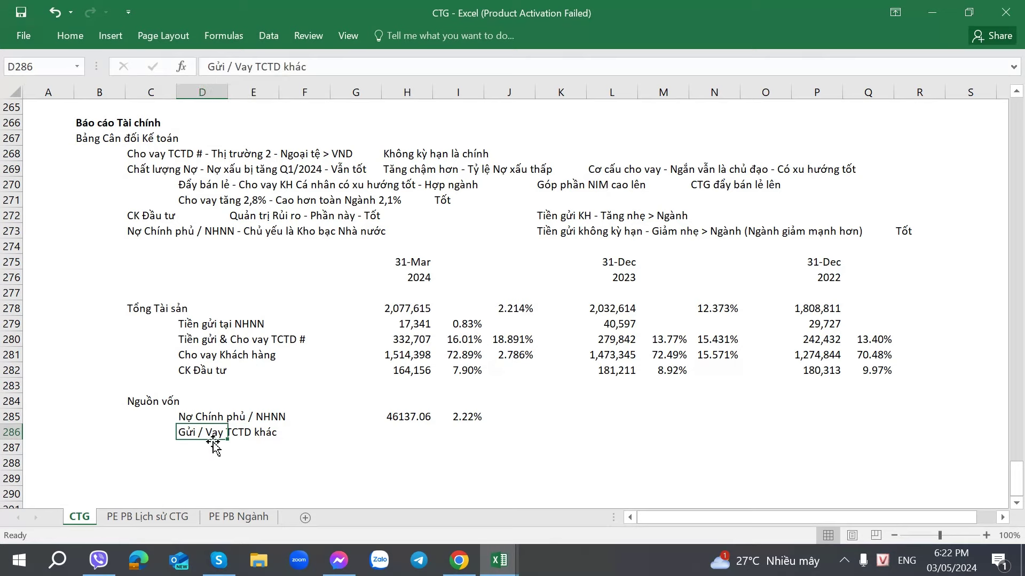
pyautogui.hotkey('alt', 'Tab')
pyautogui.hotkey('alt', 'Tab')
pyautogui.click(196, 339)
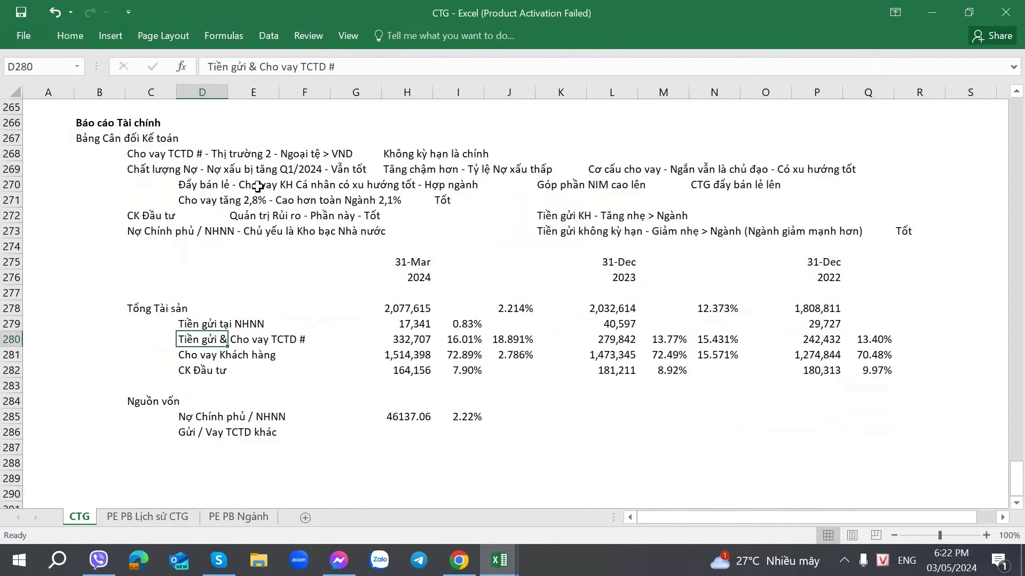
pyautogui.click(293, 65)
pyautogui.write('tại')
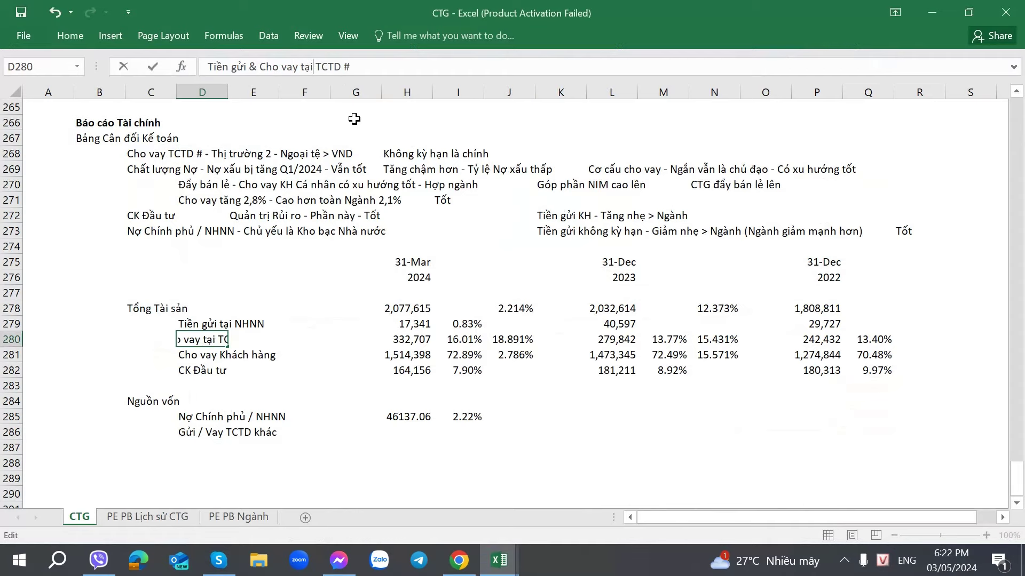
pyautogui.press('Return')
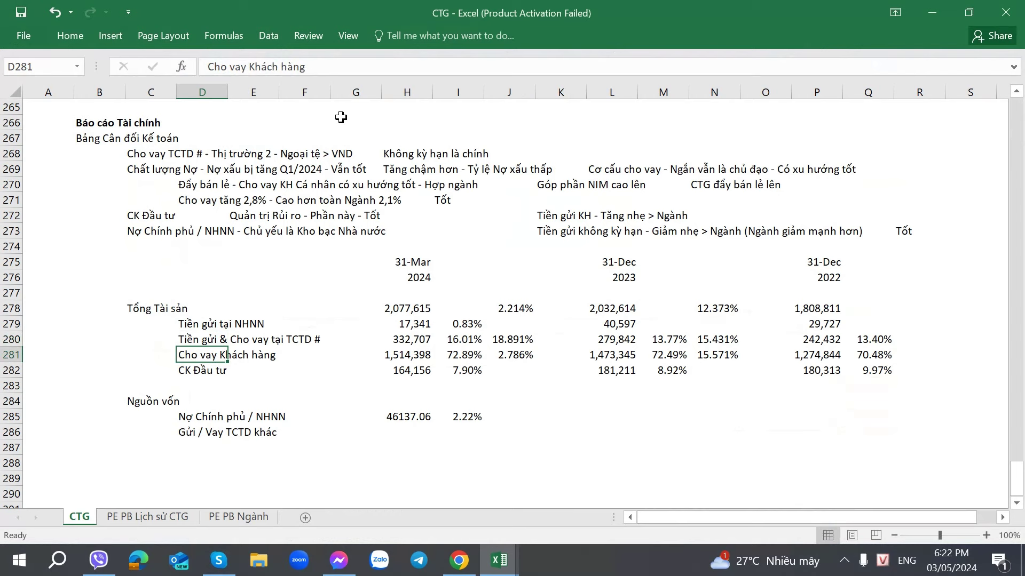
# - Remove the word "tại" from the D280 label
pyautogui.click(197, 336)
pyautogui.click(300, 68)
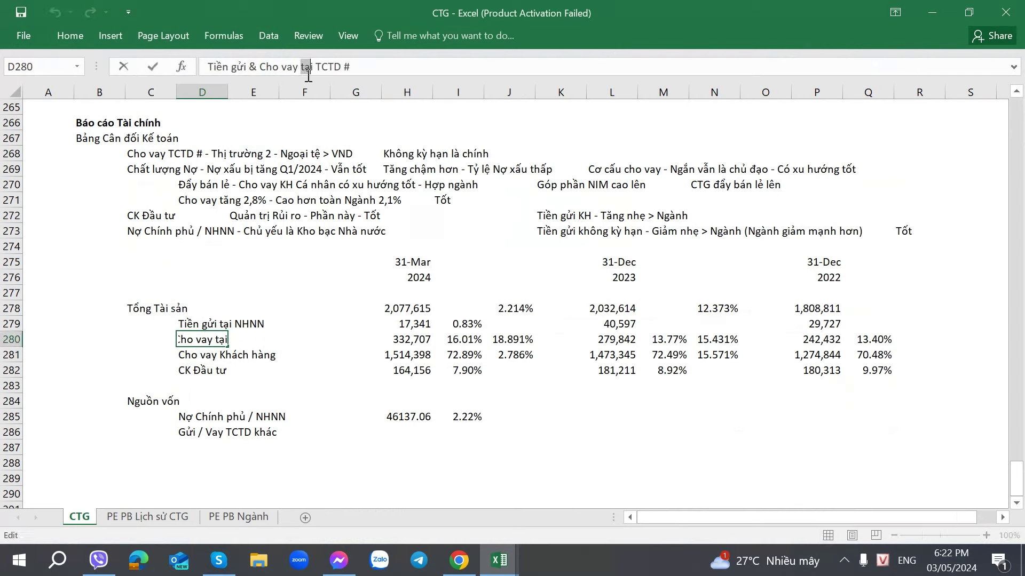
pyautogui.press('BackSpace')
pyautogui.press('Return')
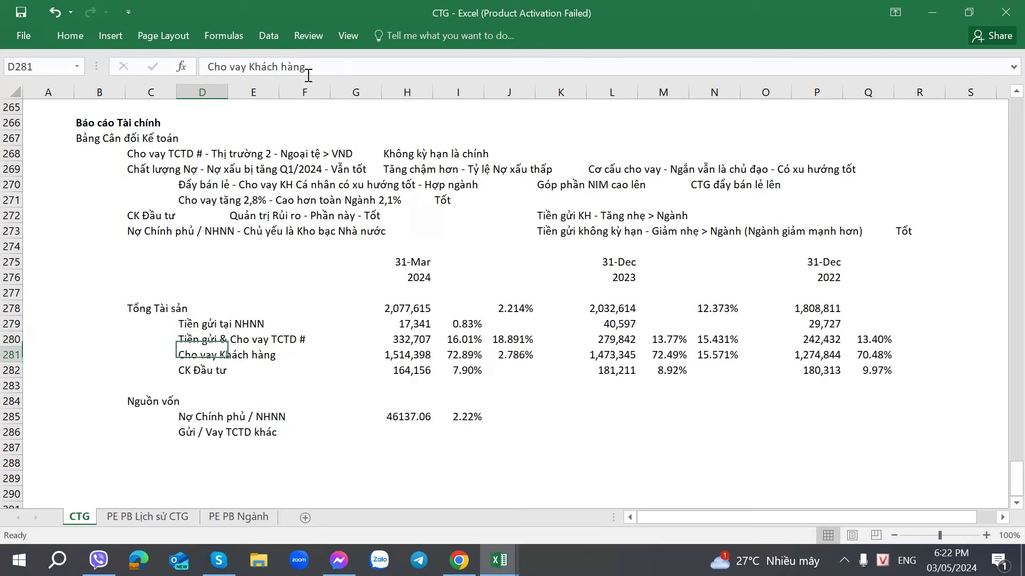
# - Expand the D286 label to "Tiền Gửi / Vay của TCTD khác"
pyautogui.click(191, 431)
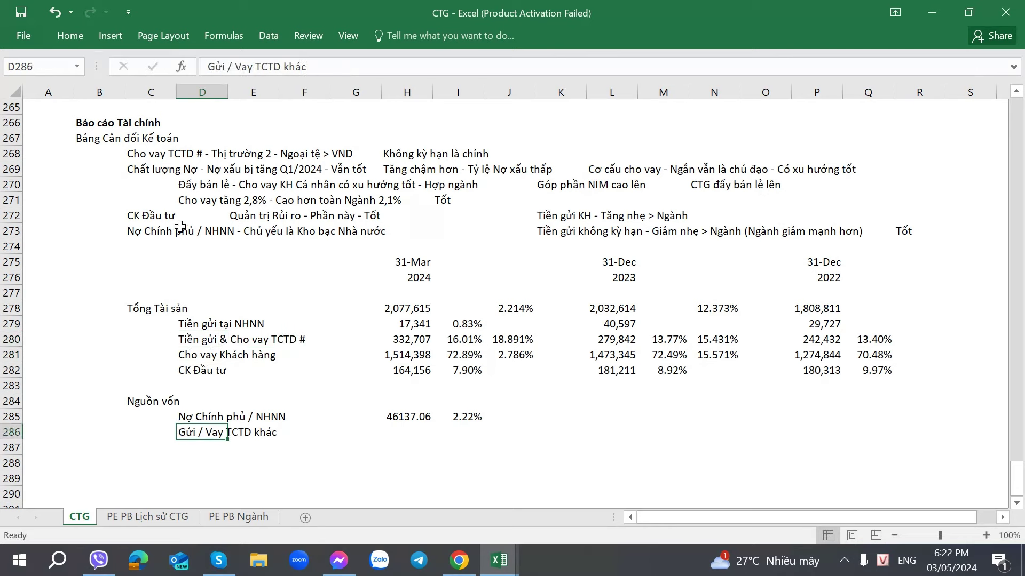
pyautogui.click(255, 67)
pyautogui.write('của')
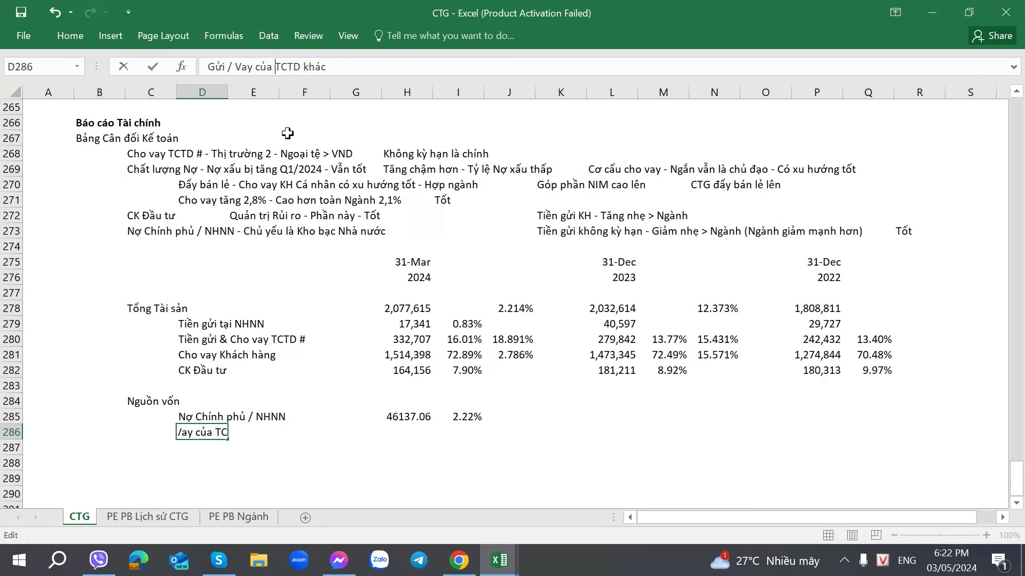
pyautogui.press('Return')
pyautogui.press('Up')
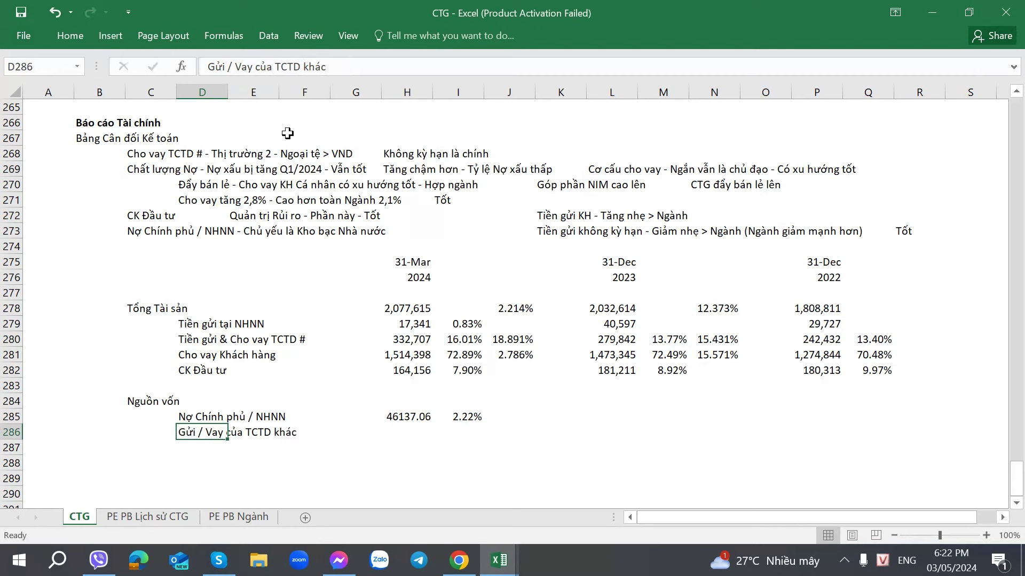
pyautogui.press('F2')
pyautogui.press('Home')
pyautogui.write('Tiền g')
pyautogui.press('BackSpace')
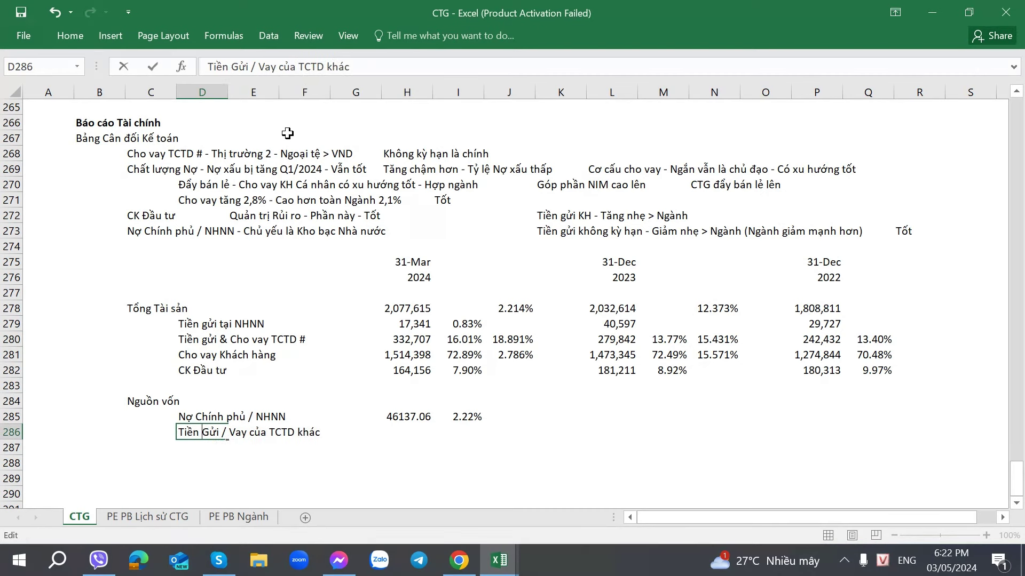
pyautogui.press('Tab')
# - Enter the 31-Mar 2024 amount 325515.909 for deposits and borrowings from other credit institutions in H286, taken from the Chrome report
pyautogui.press('Tab')
pyautogui.press('Tab')
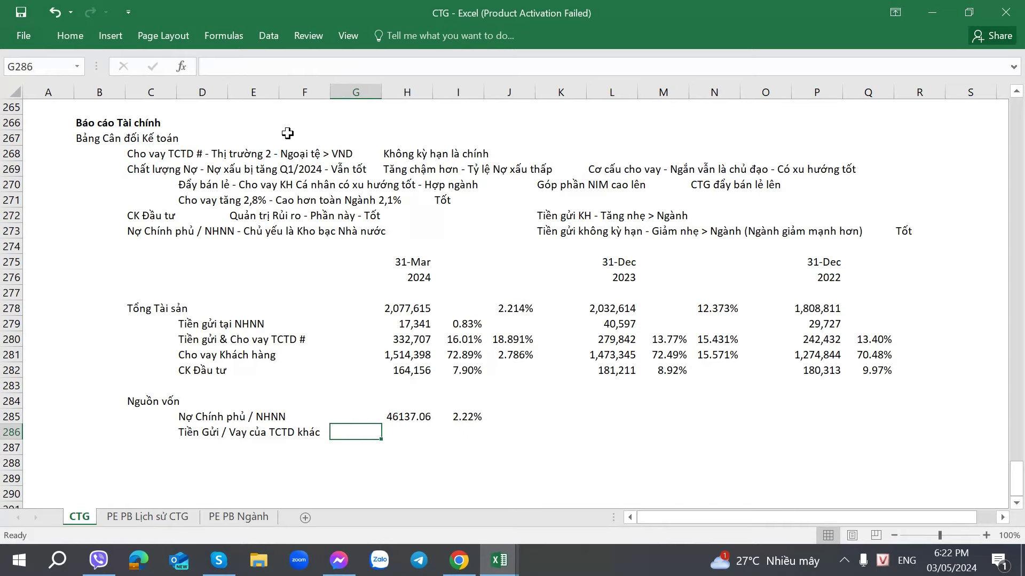
pyautogui.press('Tab')
pyautogui.hotkey('alt', 'Tab')
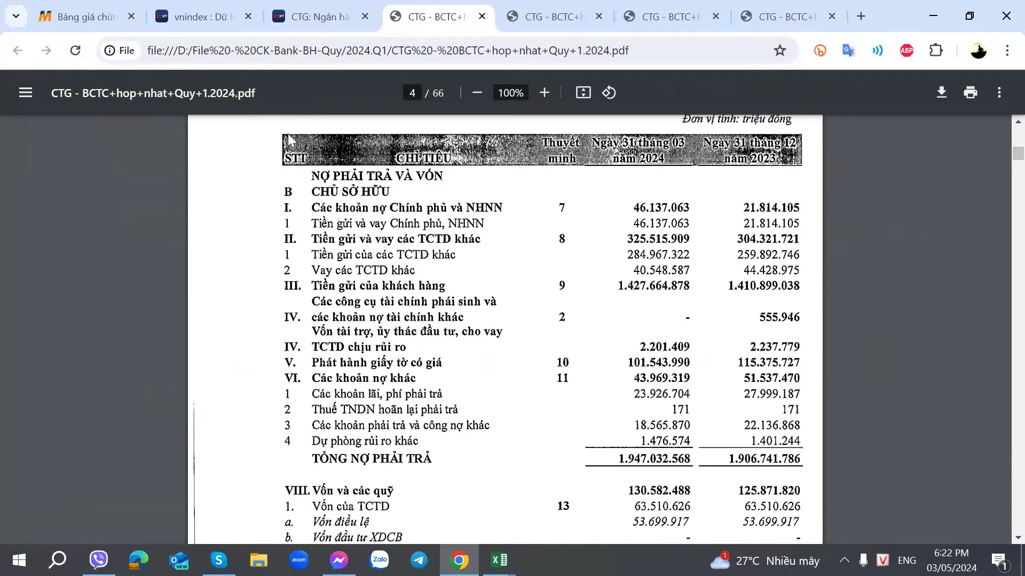
pyautogui.hotkey('alt', 'Tab')
pyautogui.write('325')
pyautogui.hotkey('alt', 'Tab')
pyautogui.hotkey('alt', 'Tab')
pyautogui.write('5')
pyautogui.hotkey('alt', 'Tab')
pyautogui.hotkey('alt', 'Tab')
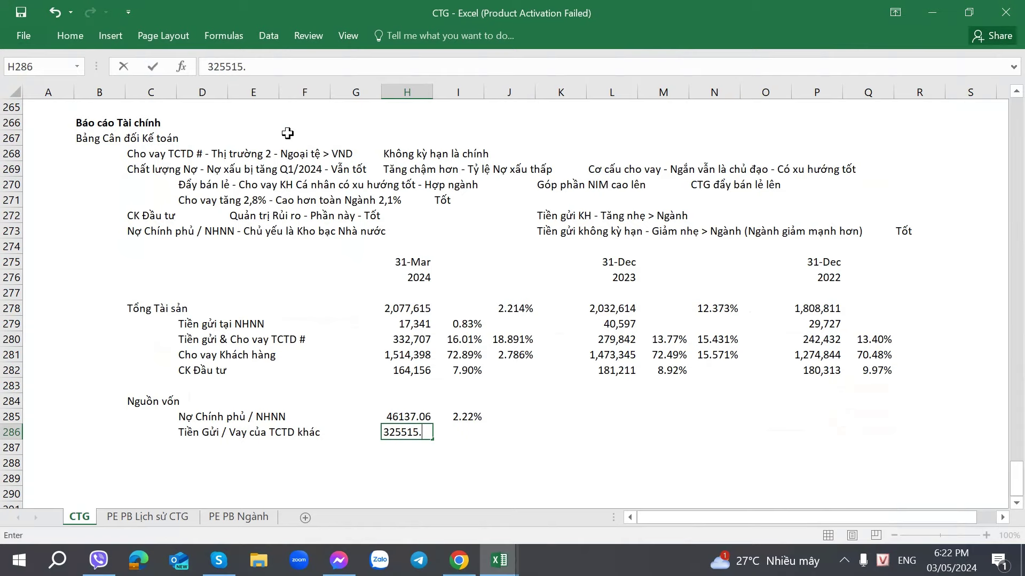
pyautogui.write('15.90')
pyautogui.press('Tab')
# - Apply only the number format of the Cho vay Khách hàng amount in H281 to H285:H288
pyautogui.click(410, 353)
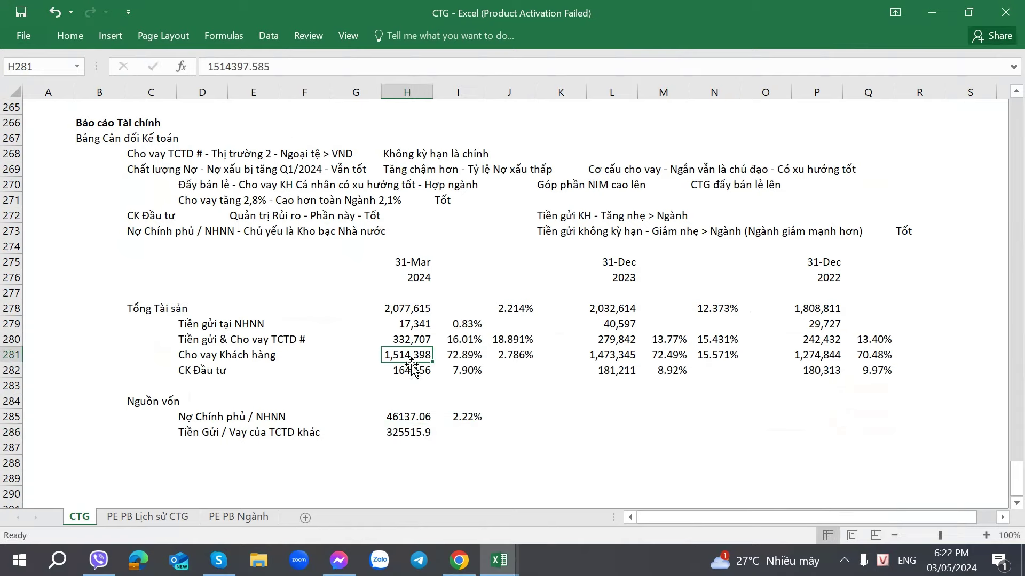
pyautogui.hotkey('ctrl', 'c')
pyautogui.click(418, 421)
pyautogui.keyDown('shift'); pyautogui.click(417, 468); pyautogui.keyUp('shift')
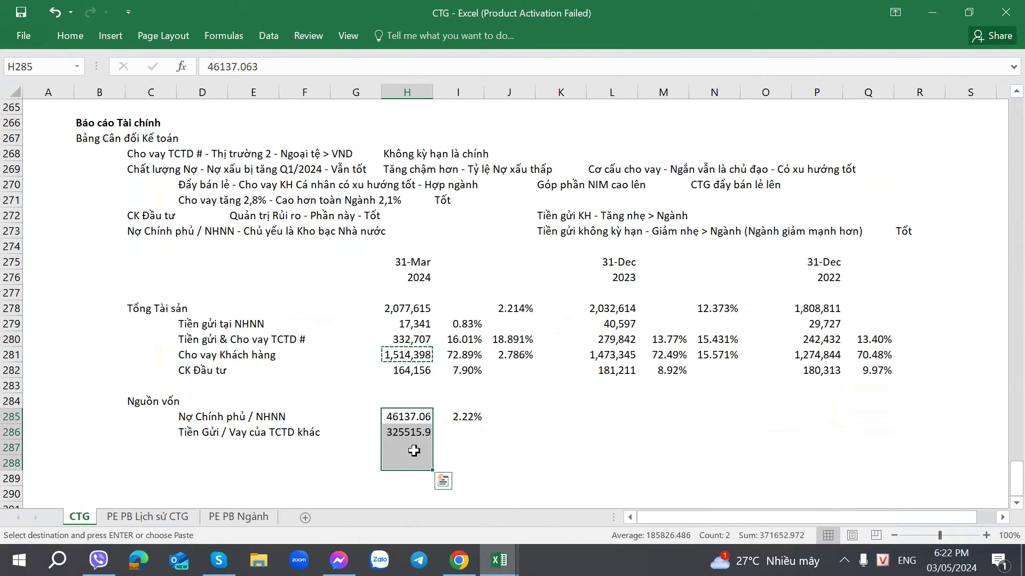
pyautogui.rightClick(414, 451)
pyautogui.press('s')
pyautogui.press('t')
pyautogui.press('Return')
# - Fill the percentage formula from I285 down to I286
pyautogui.click(464, 417)
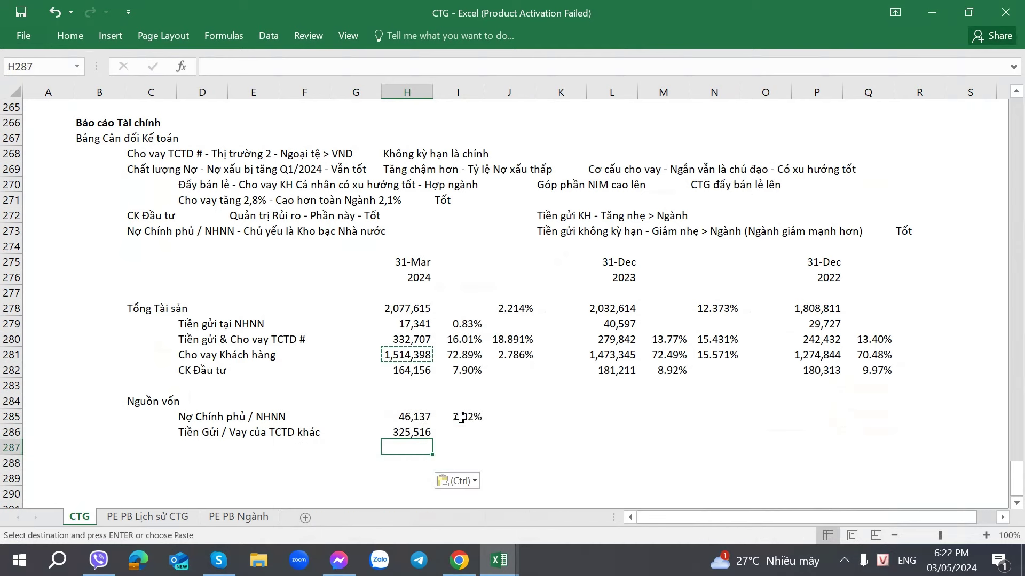
pyautogui.moveTo(484, 425); pyautogui.dragTo(472, 439)
pyautogui.click(341, 443)
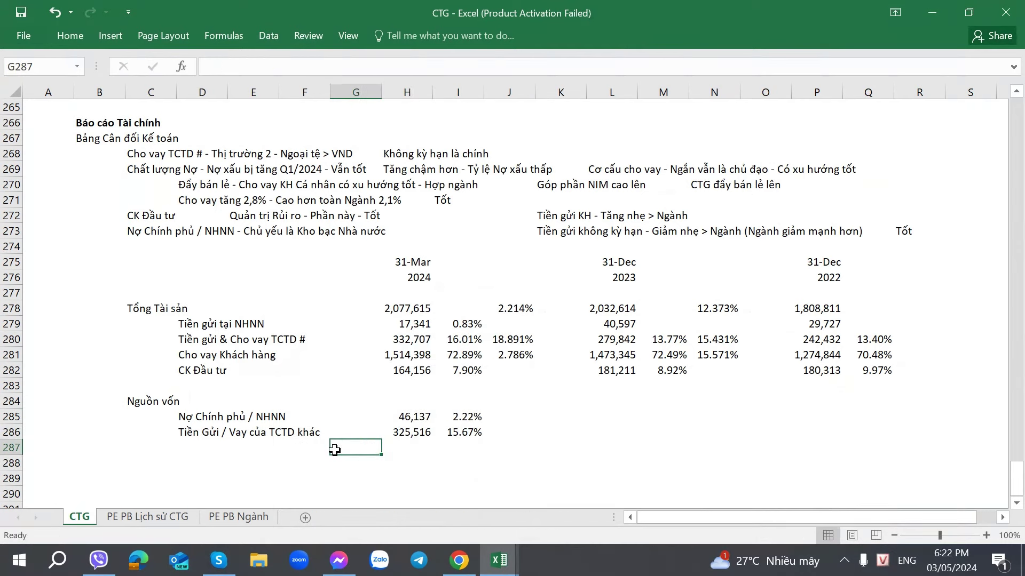
# - Add the label "Tiền gửi KH" in D287 under the Nguồn vốn items
pyautogui.click(180, 448)
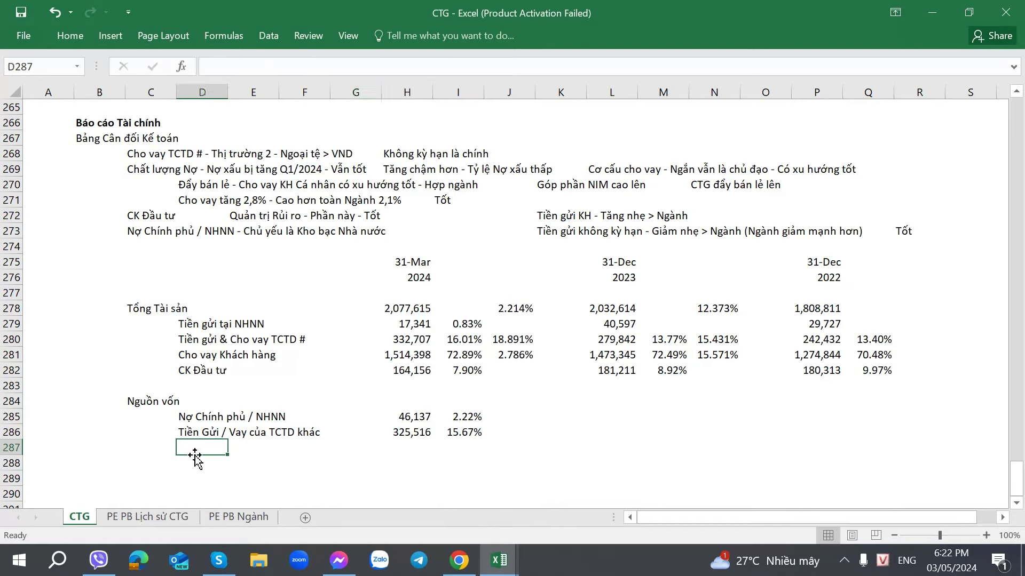
pyautogui.hotkey('alt', 'Tab')
pyautogui.hotkey('alt', 'Tab')
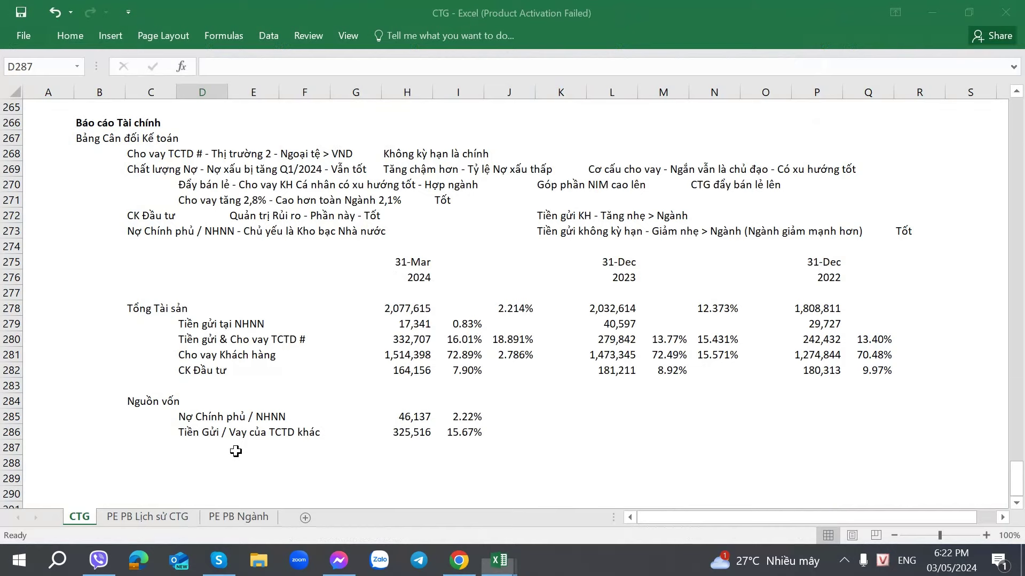
pyautogui.write('Tiền gửi KH')
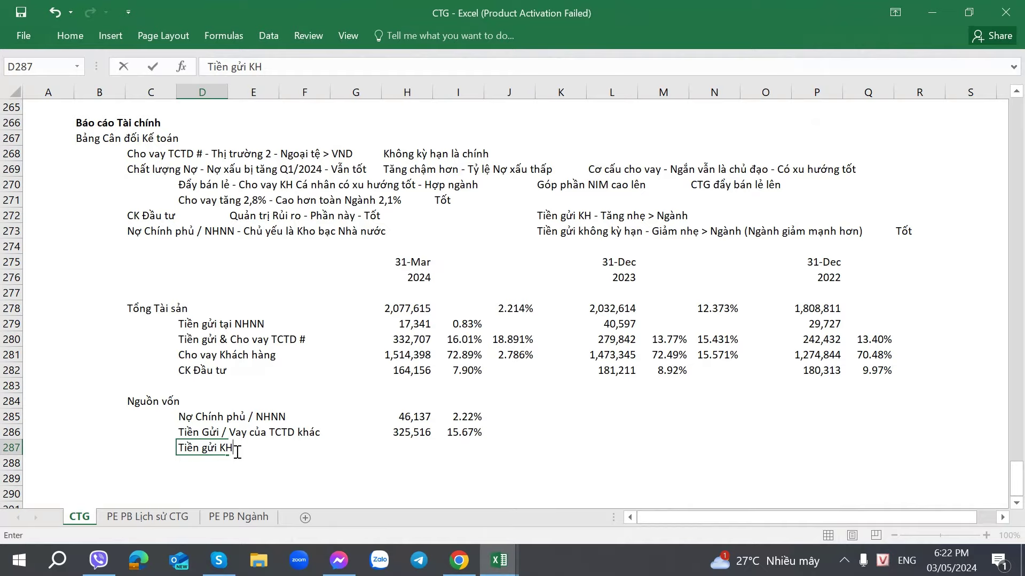
# - Enter the 31-Mar 2024 customer deposits amount 1427664.878 in H287, taken from the Chrome report
pyautogui.press('Right')
pyautogui.press('Right')
pyautogui.press('Right')
pyautogui.press('Right')
pyautogui.hotkey('alt', 'Tab')
pyautogui.hotkey('alt', 'Tab')
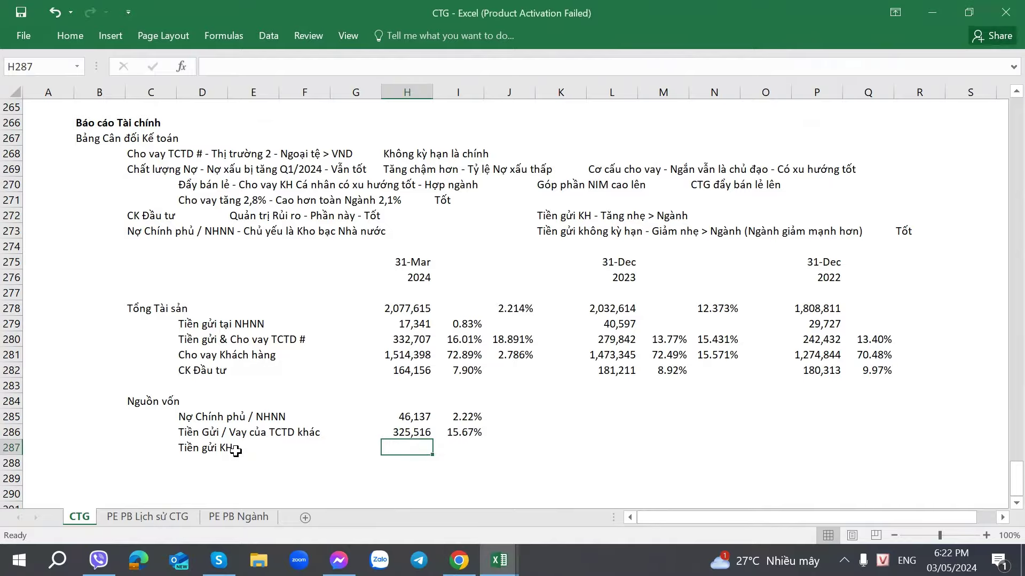
pyautogui.write('1427')
pyautogui.hotkey('alt', 'Tab')
pyautogui.hotkey('alt', 'Tab')
pyautogui.write('664.')
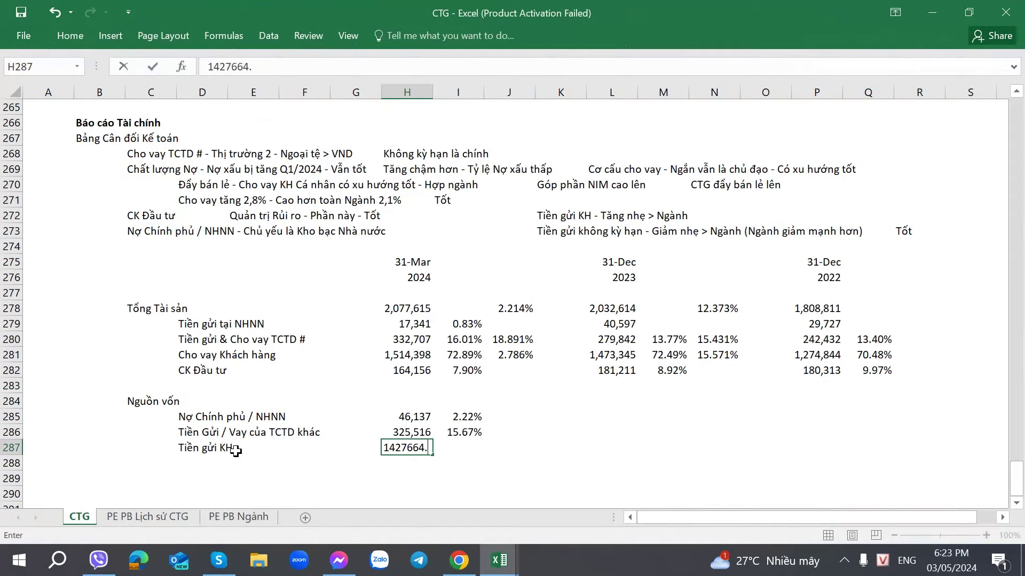
pyautogui.hotkey('alt', 'Tab')
pyautogui.hotkey('alt', 'Tab')
pyautogui.write('878')
# - Copy the percentage-of-total formula from I286 down to I287 for Tiền gửi KH
pyautogui.press('Right')
pyautogui.press('Up')
pyautogui.hotkey('ctrl', 'c')
pyautogui.hotkey('shift', 'Down')
pyautogui.hotkey('ctrl', 'v')
pyautogui.press('Down')
pyautogui.press('Left')
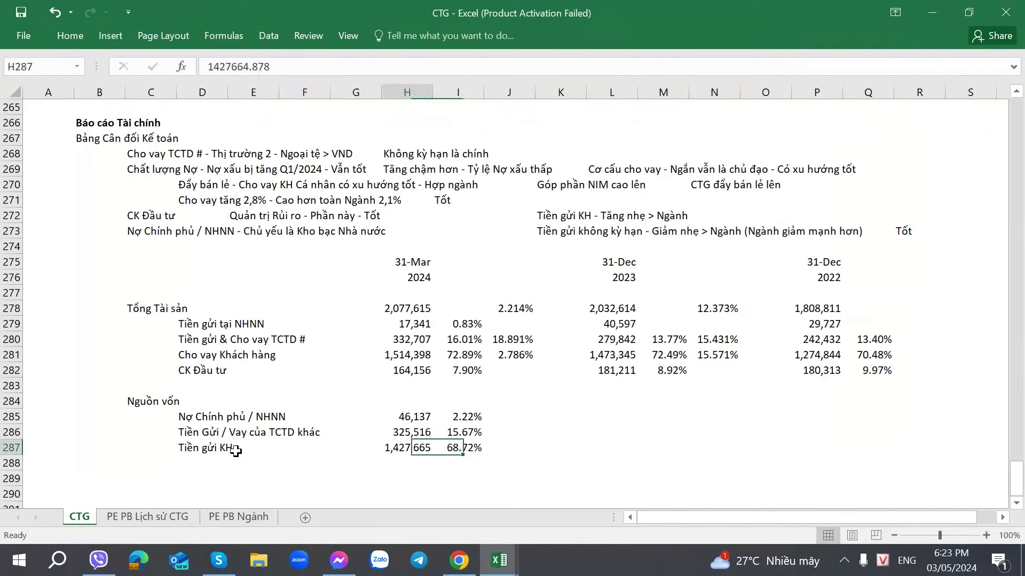
# - Check the next funding item in the Chrome report and add the label "Giấy tờ có Giá" in D288
pyautogui.press('Left')
pyautogui.press('Down')
pyautogui.press('Left')
pyautogui.press('Left')
pyautogui.press('Left')
pyautogui.hotkey('alt', 'Tab')
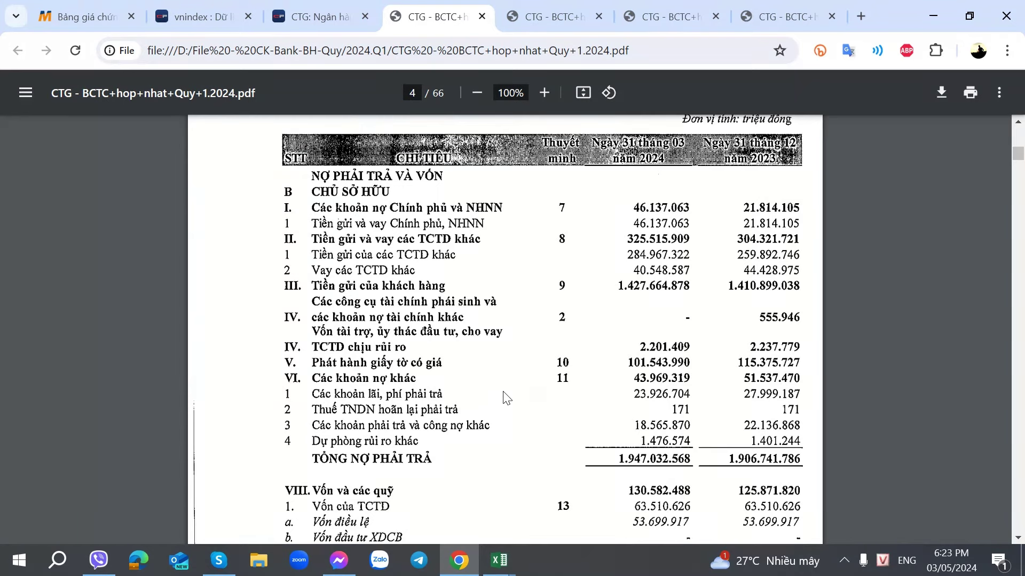
pyautogui.hotkey('alt', 'Tab')
pyautogui.write('Giấy tờ c')
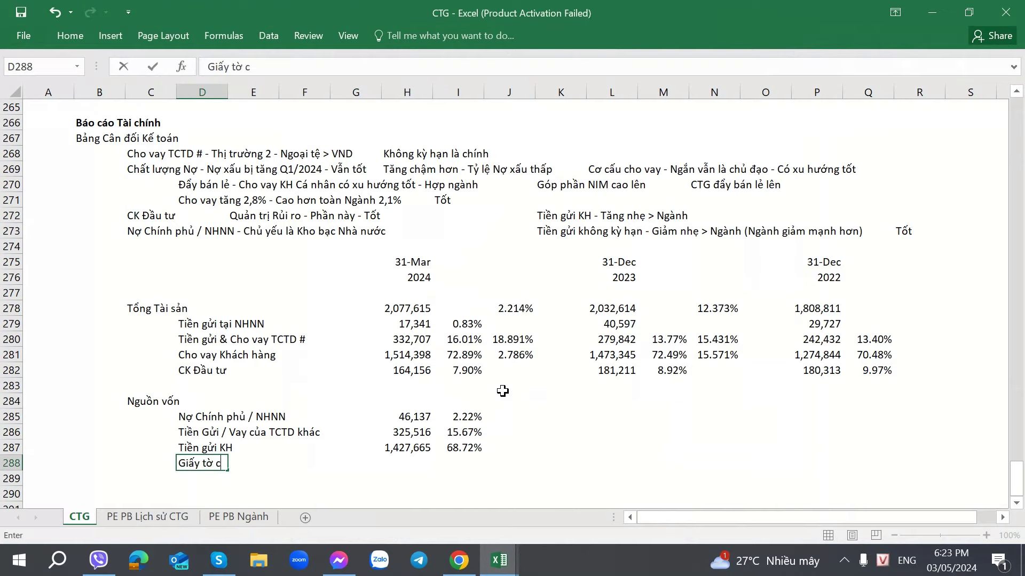
# - Enter the 31-Mar 2024 issued valuable papers amount 101543.99 in H288, taken from the Chrome report
pyautogui.press('Tab')
pyautogui.press('Tab')
pyautogui.press('Tab')
pyautogui.press('Tab')
pyautogui.hotkey('alt', 'Tab')
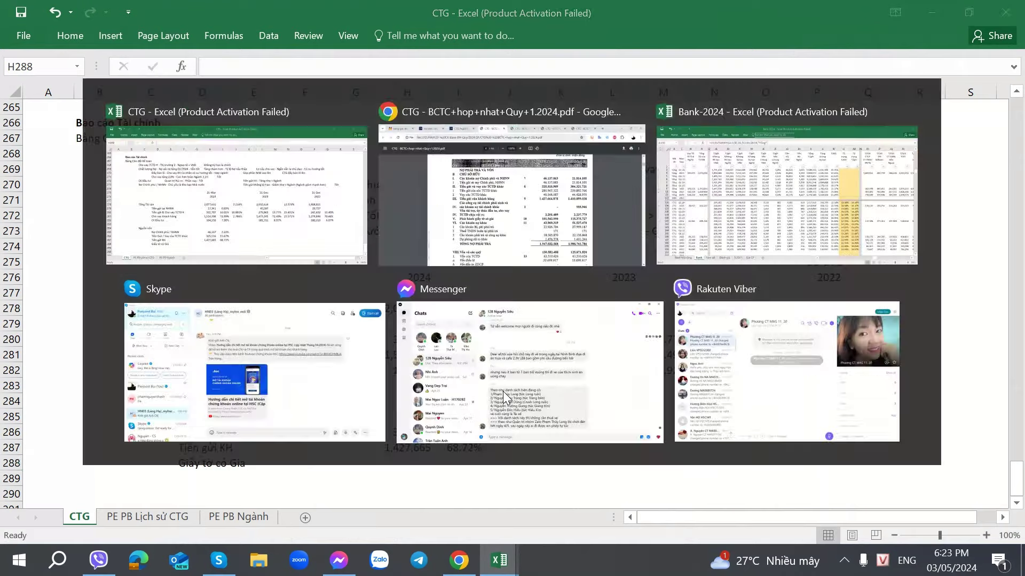
pyautogui.hotkey('alt', 'Tab')
pyautogui.write('101')
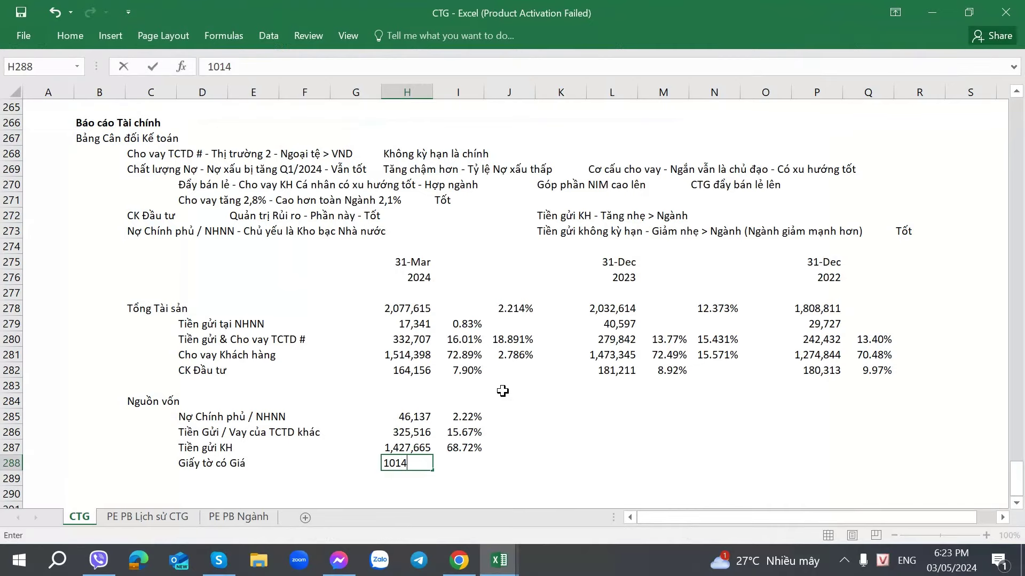
pyautogui.hotkey('alt', 'Tab')
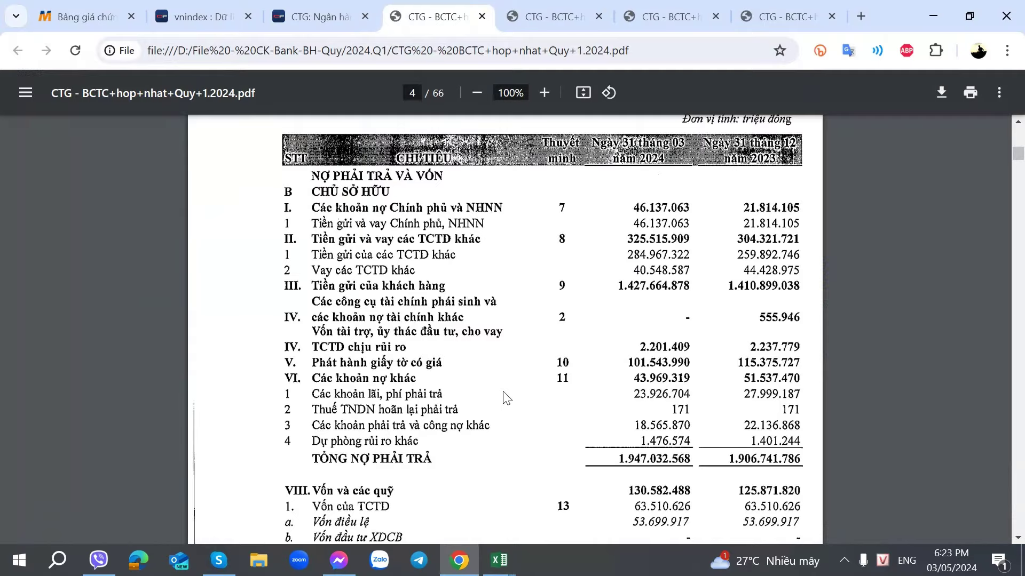
pyautogui.write('544')
# - Copy the percentage formula from I287 to I288, and select I285:I288 to check the combined share
pyautogui.press('Tab')
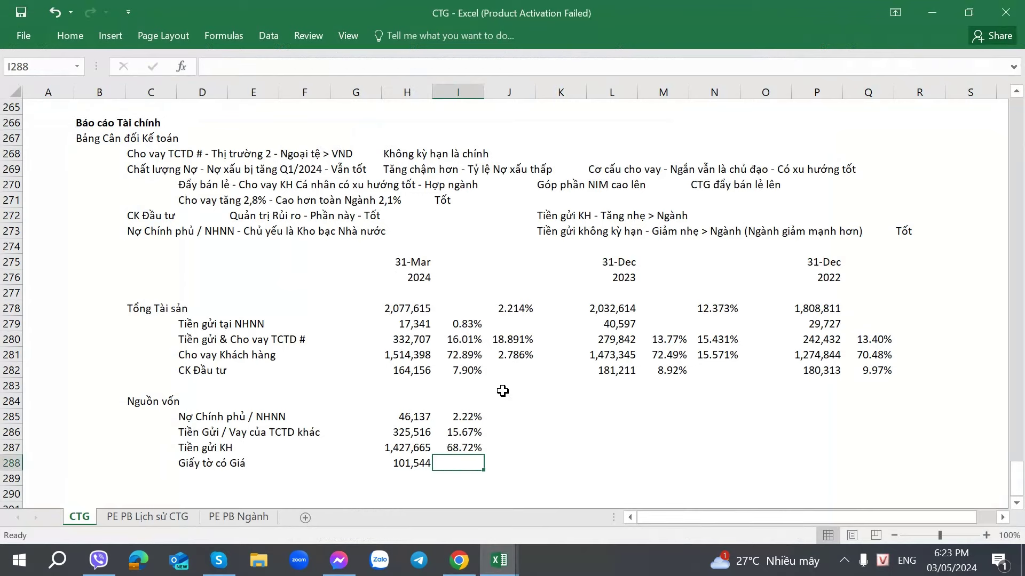
pyautogui.scroll(-1, 484, 403)
pyautogui.click(482, 404)
pyautogui.hotkey('ctrl', 'c')
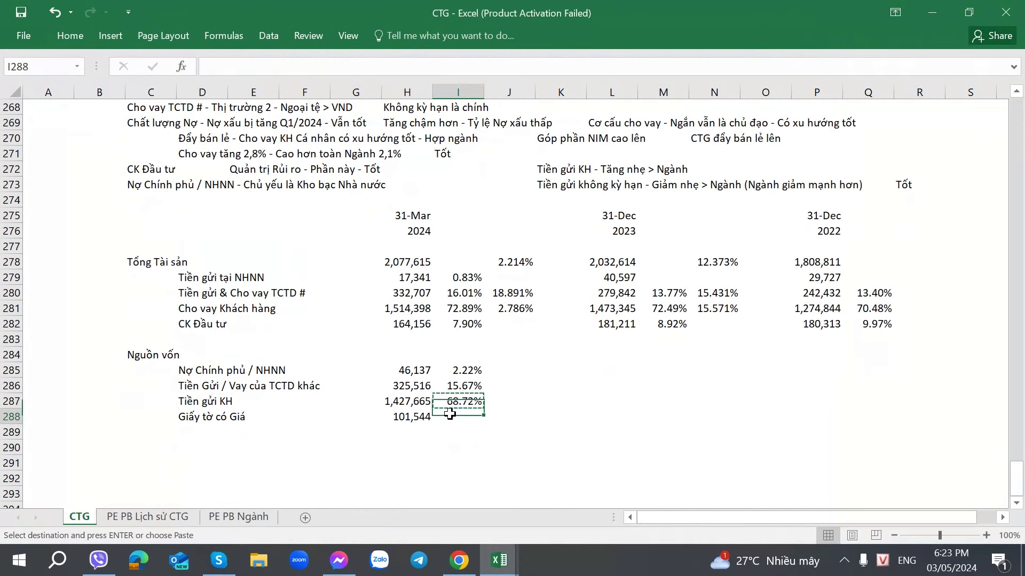
pyautogui.press('Down')
pyautogui.hotkey('ctrl', 'v')
pyautogui.press('Down')
pyautogui.press('Left')
pyautogui.moveTo(472, 370); pyautogui.dragTo(467, 419)
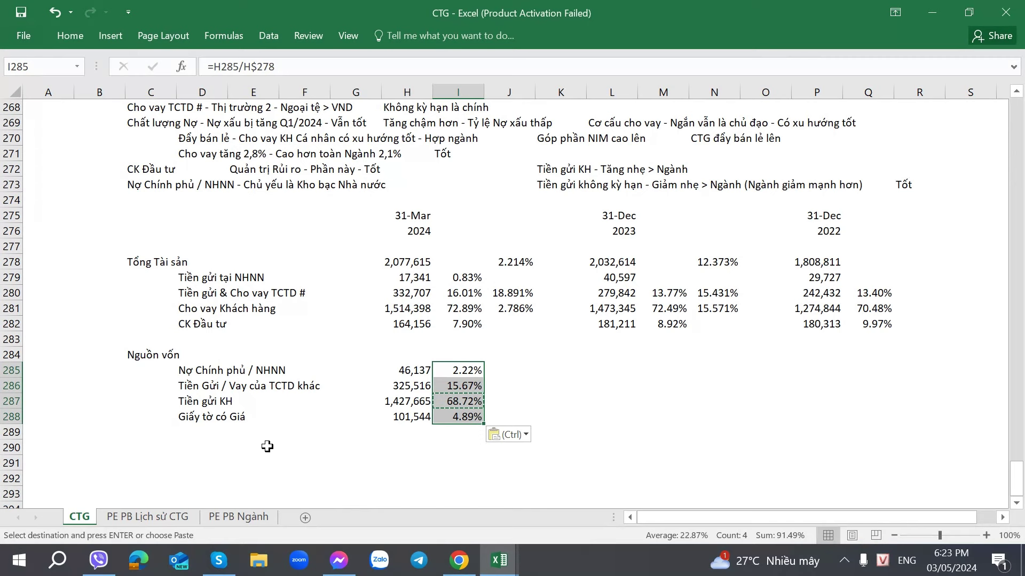
# - Find the equity section in the Chrome report and add the label "Vốn chủ" in D289
pyautogui.click(209, 434)
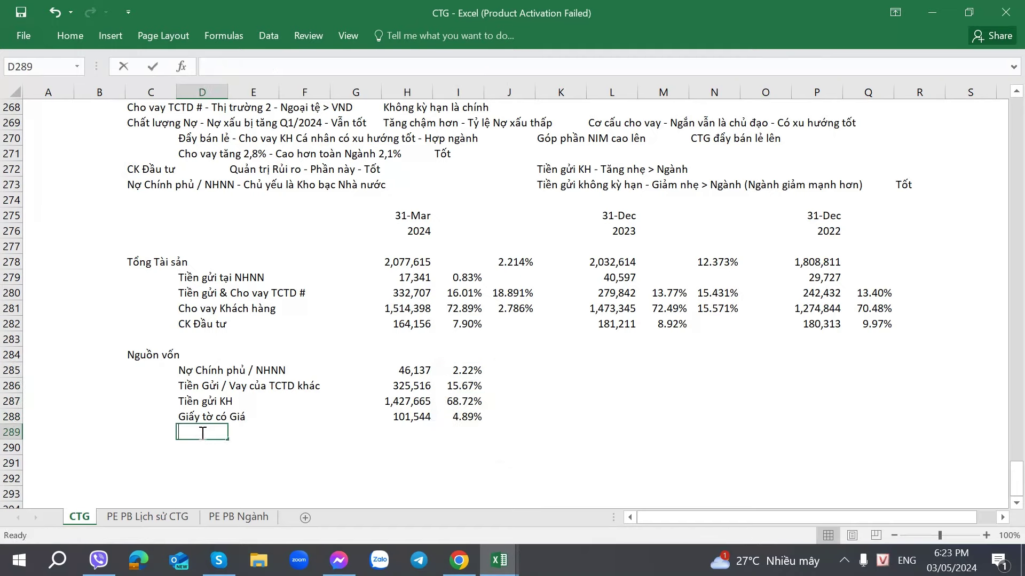
pyautogui.press('Escape')
pyautogui.hotkey('alt', 'Tab')
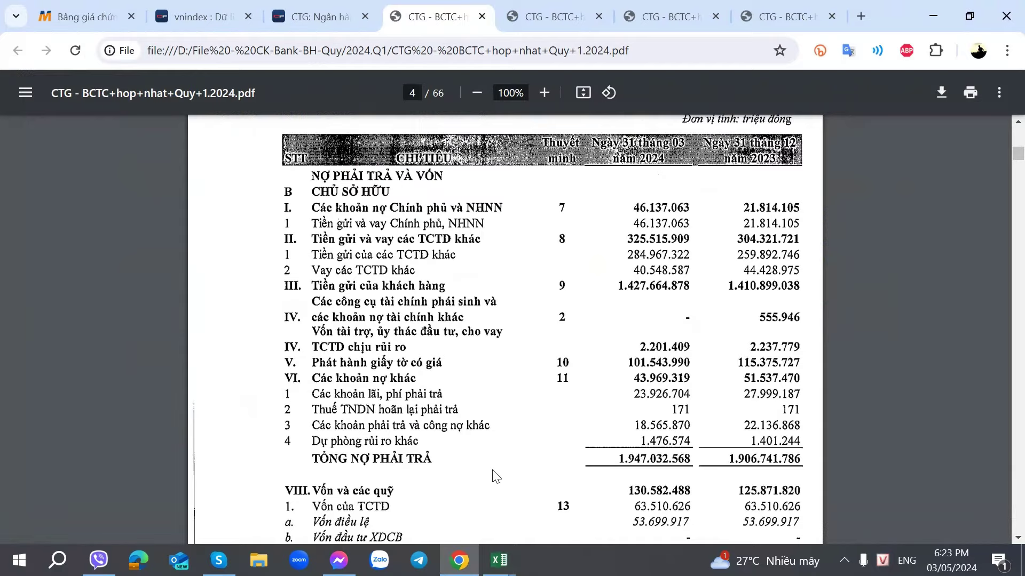
pyautogui.scroll(-5, 506, 479)
pyautogui.hotkey('alt', 'Tab')
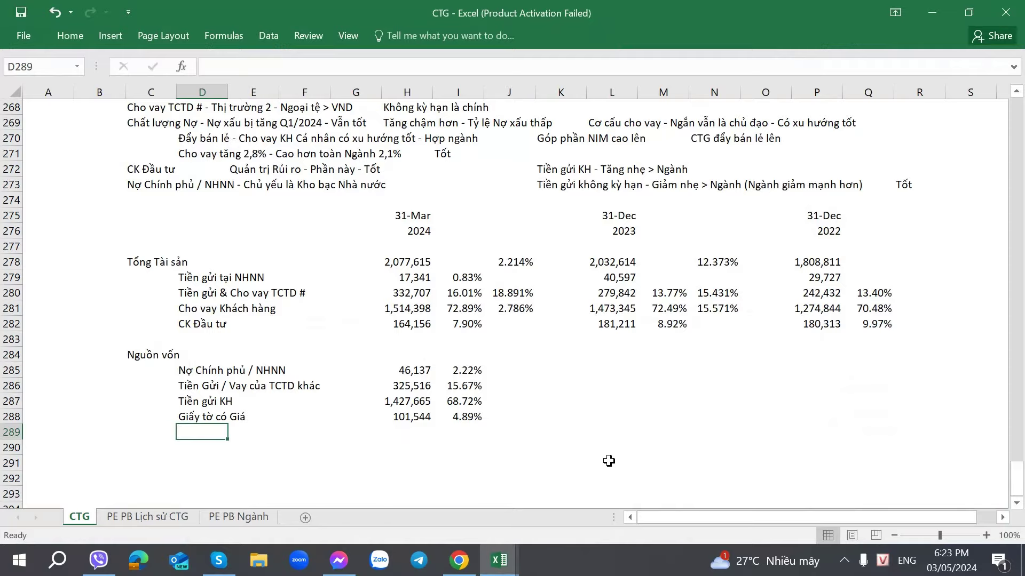
pyautogui.write('Vốn chủ')
# - Enter the 31-Mar 2024 equity amount 130582.488 in H289, taken from Vốn và các quỹ in the Chrome report
pyautogui.press('Tab')
pyautogui.press('Tab')
pyautogui.press('Tab')
pyautogui.press('Tab')
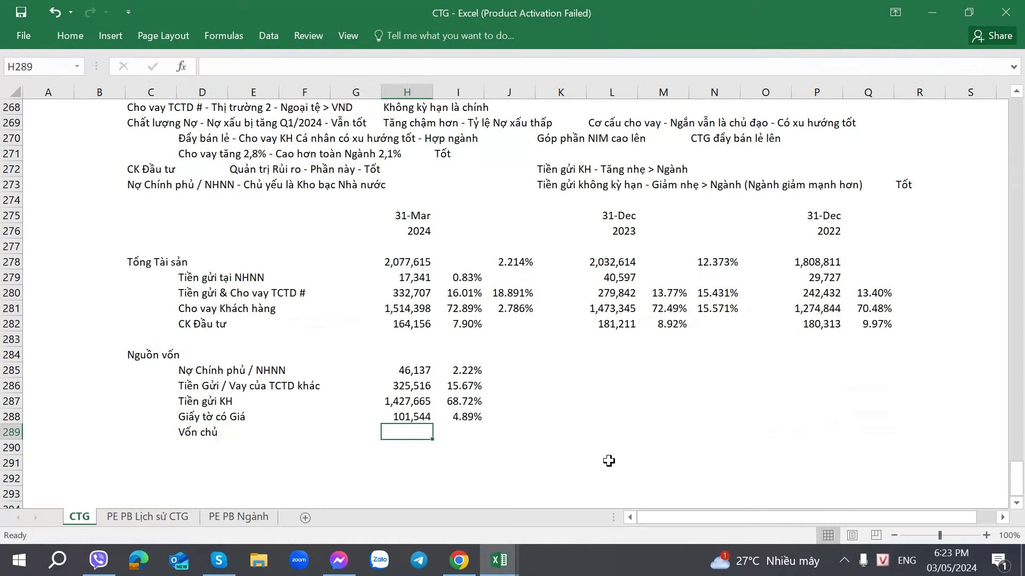
pyautogui.hotkey('alt', 'Tab')
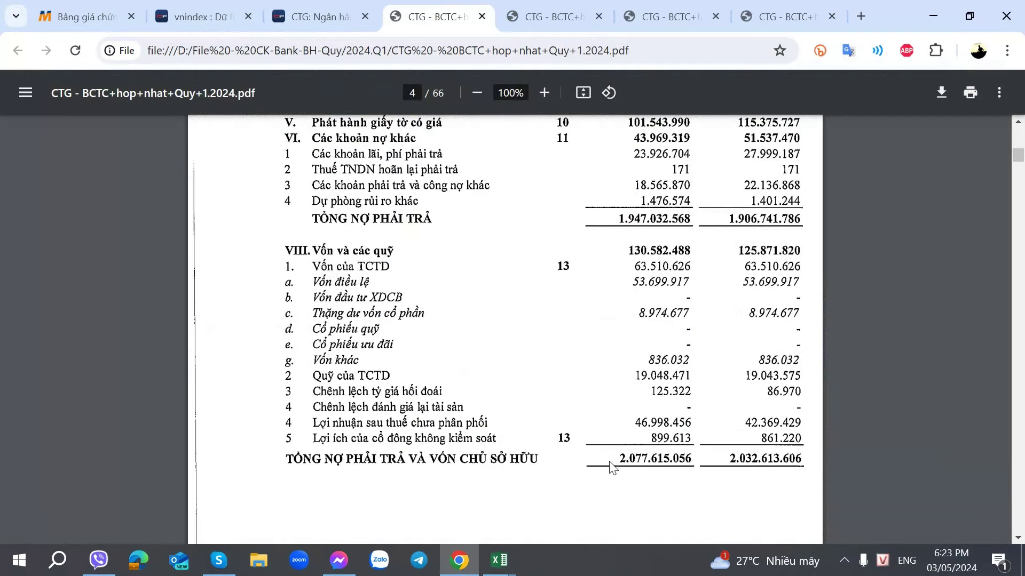
pyautogui.hotkey('alt', 'Tab')
pyautogui.write('=1')
pyautogui.hotkey('alt', 'Tab')
pyautogui.hotkey('alt', 'Tab')
pyautogui.write('3058')
pyautogui.press('BackSpace')
pyautogui.write('582.4')
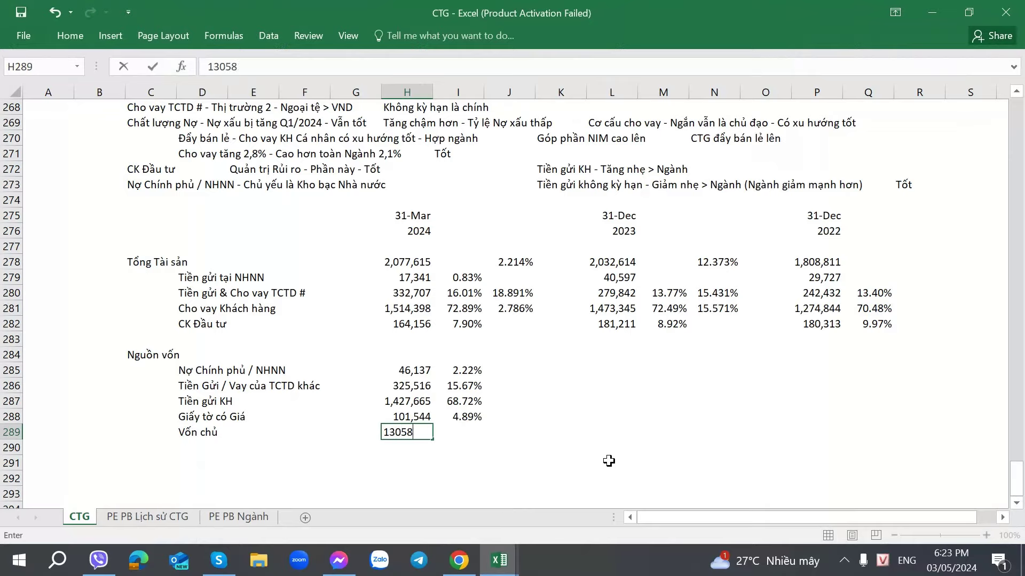
pyautogui.hotkey('alt', 'Tab')
pyautogui.hotkey('alt', 'Tab')
pyautogui.press('Right')
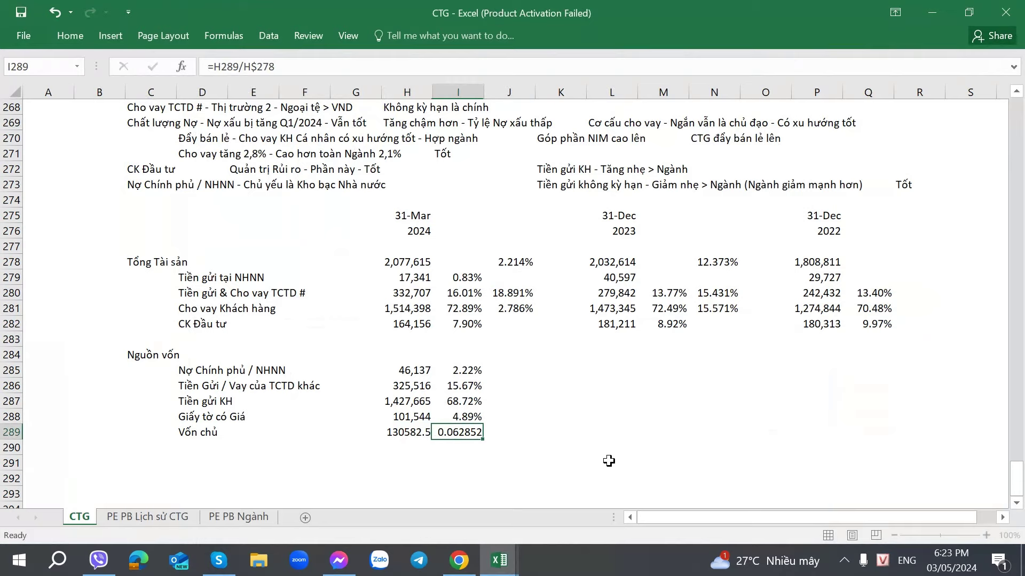
# - Apply only the number format of the Giấy tờ có Giá amount in H288 to H289
pyautogui.press('Up')
pyautogui.press('Left')
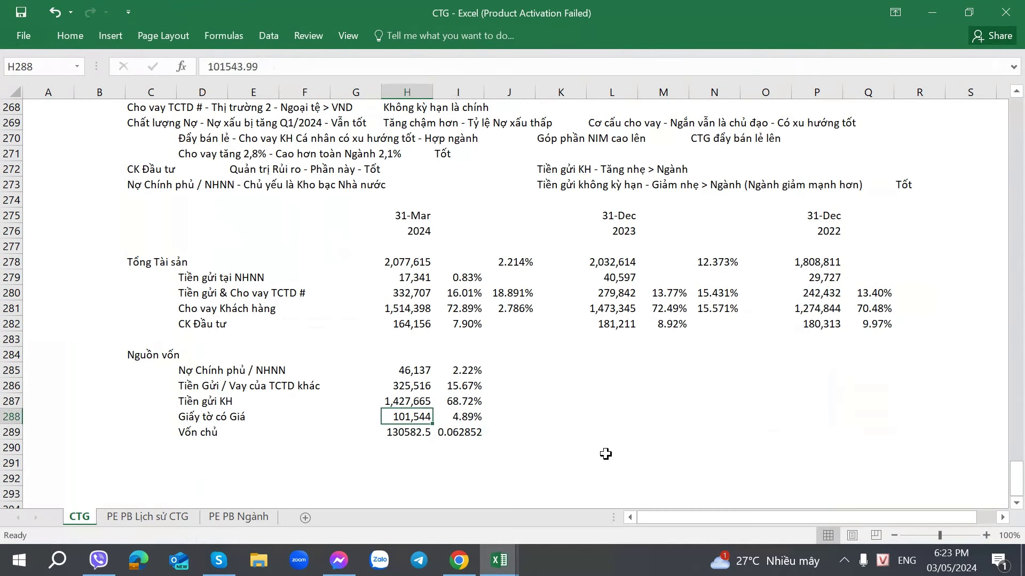
pyautogui.click(410, 433)
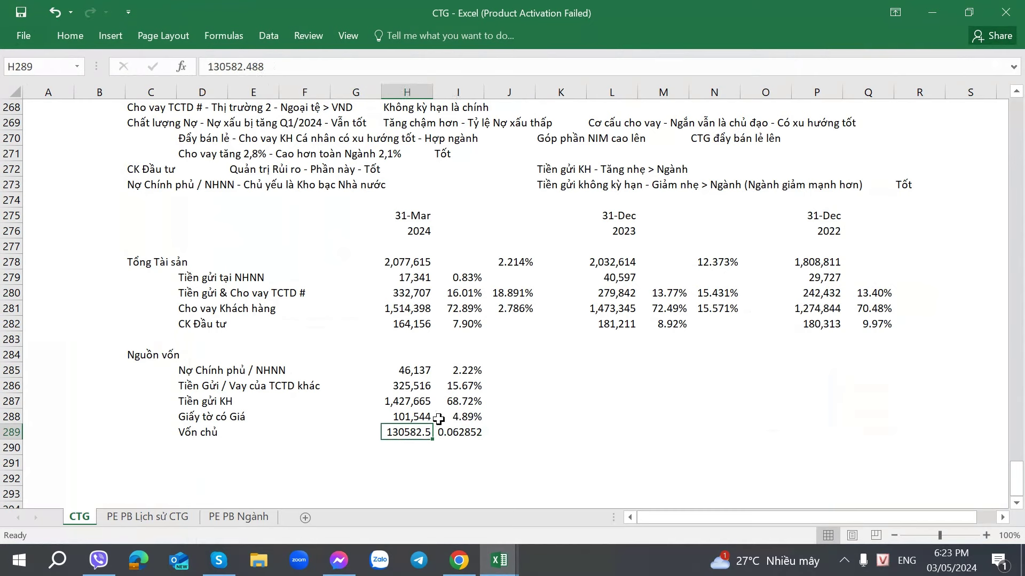
pyautogui.click(416, 416)
pyautogui.hotkey('ctrl', 'c')
pyautogui.click(417, 433)
pyautogui.rightClick(417, 433)
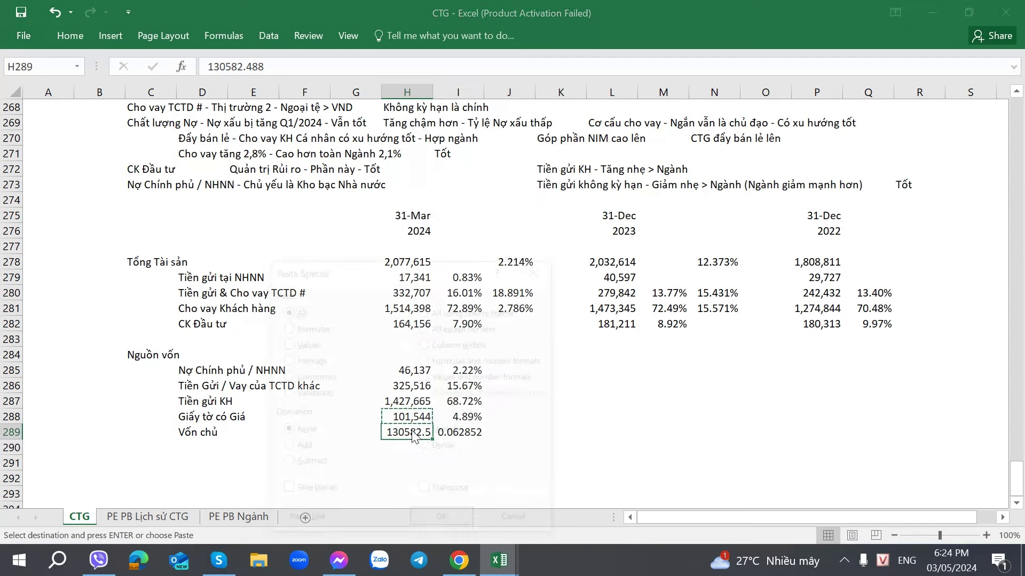
# - Fill the percentage formula and its format from I288 down to I289 for Vốn chủ
pyautogui.click(455, 409)
pyautogui.moveTo(455, 410); pyautogui.dragTo(458, 432)
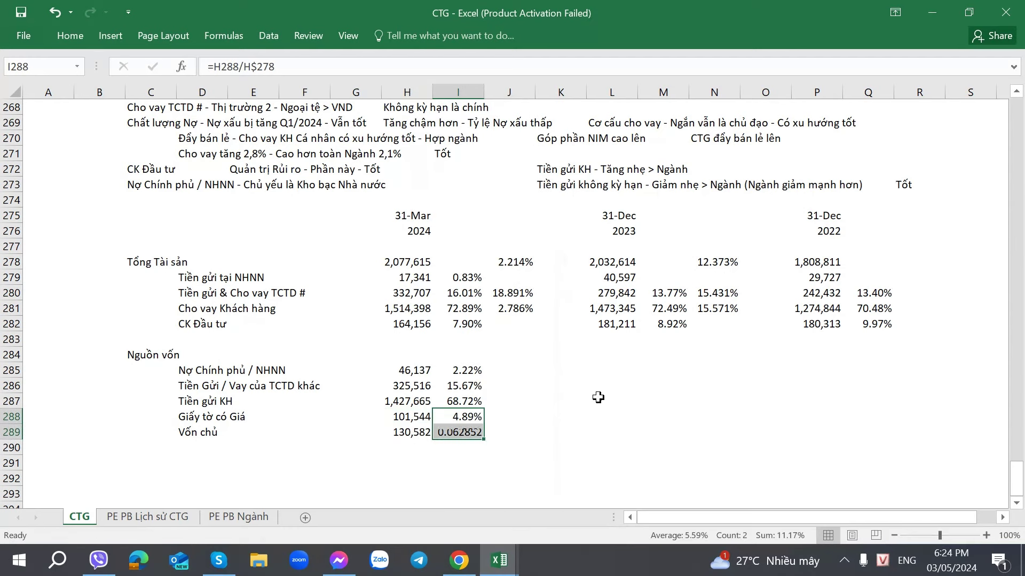
pyautogui.hotkey('ctrl', 'd')
# - Enter the 31-Dec 2023 amount 21814.105 for Nợ Chính phủ / NHNN in L285, taken from the Chrome report
pyautogui.click(591, 402)
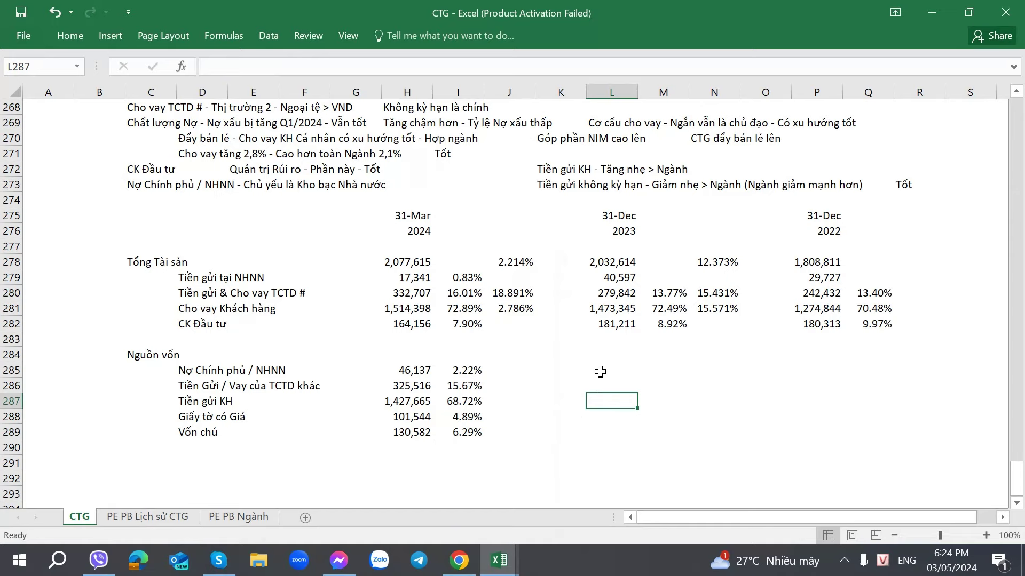
pyautogui.hotkey('alt', 'Tab')
pyautogui.scroll(3, 585, 384)
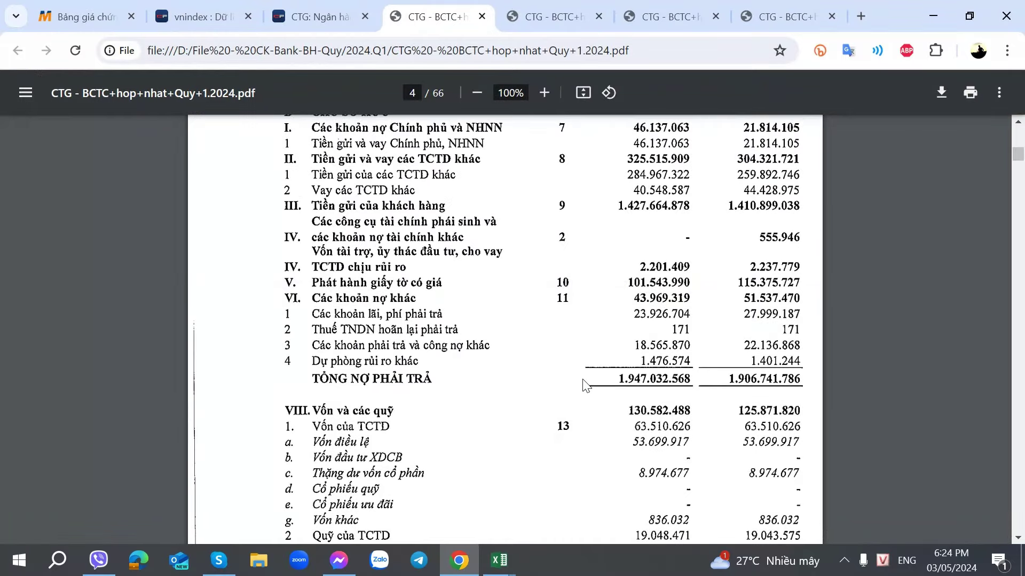
pyautogui.scroll(3, 585, 384)
pyautogui.hotkey('alt', 'Tab')
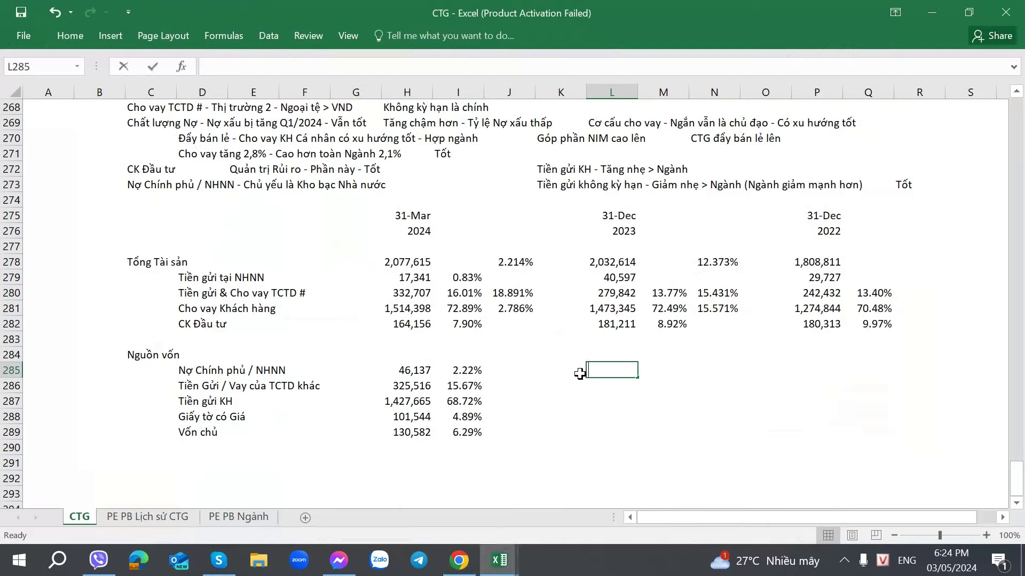
pyautogui.write('21814.')
pyautogui.hotkey('alt', 'Tab')
pyautogui.hotkey('alt', 'Tab')
pyautogui.write('11')
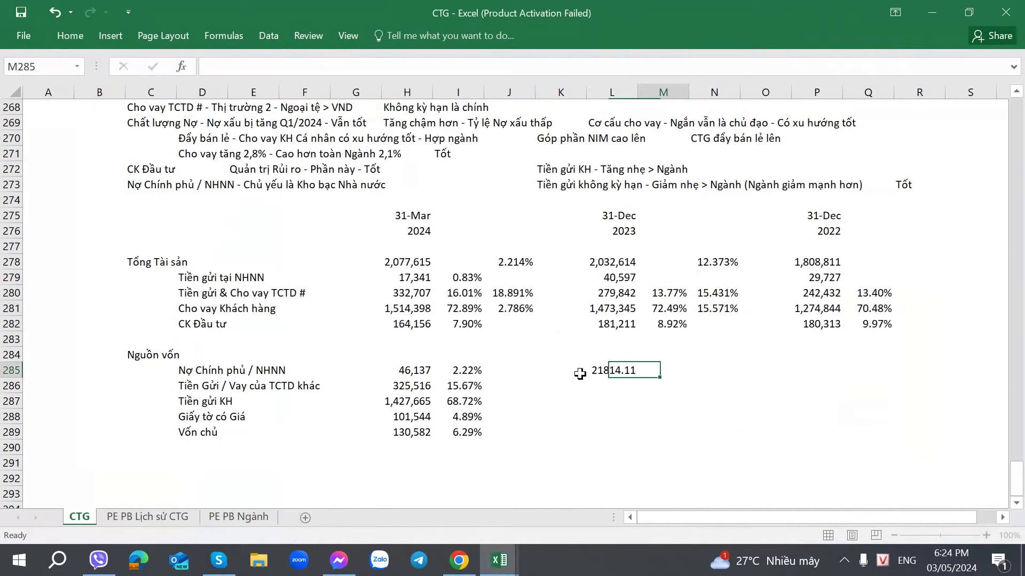
pyautogui.press('Tab')
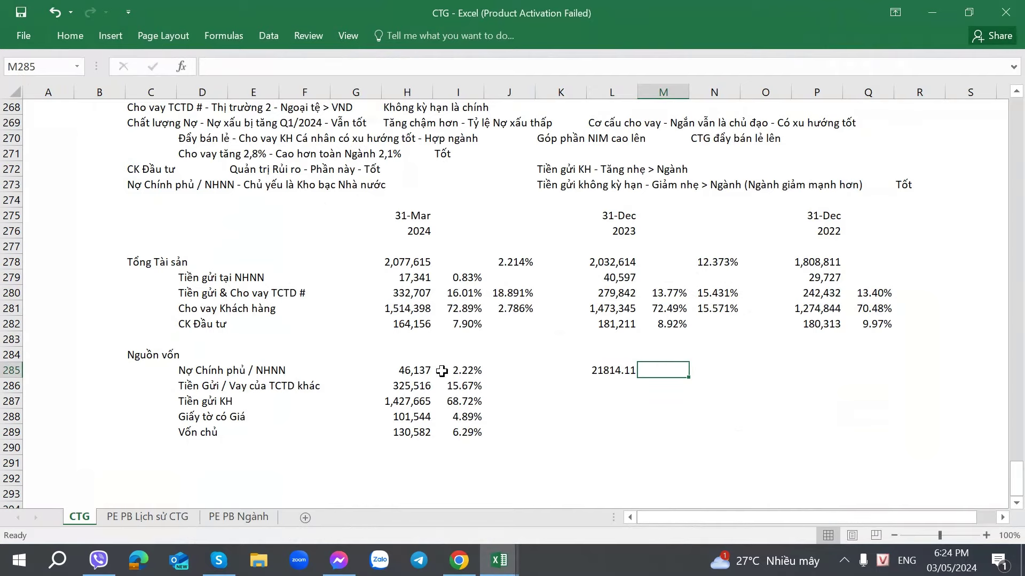
# - Paste only the formats of the 31-Mar 2024 amounts in H285:H289 onto the 31-Dec 2023 column starting at L285
pyautogui.moveTo(411, 371); pyautogui.dragTo(416, 434)
pyautogui.hotkey('ctrl', 'c')
pyautogui.click(601, 368)
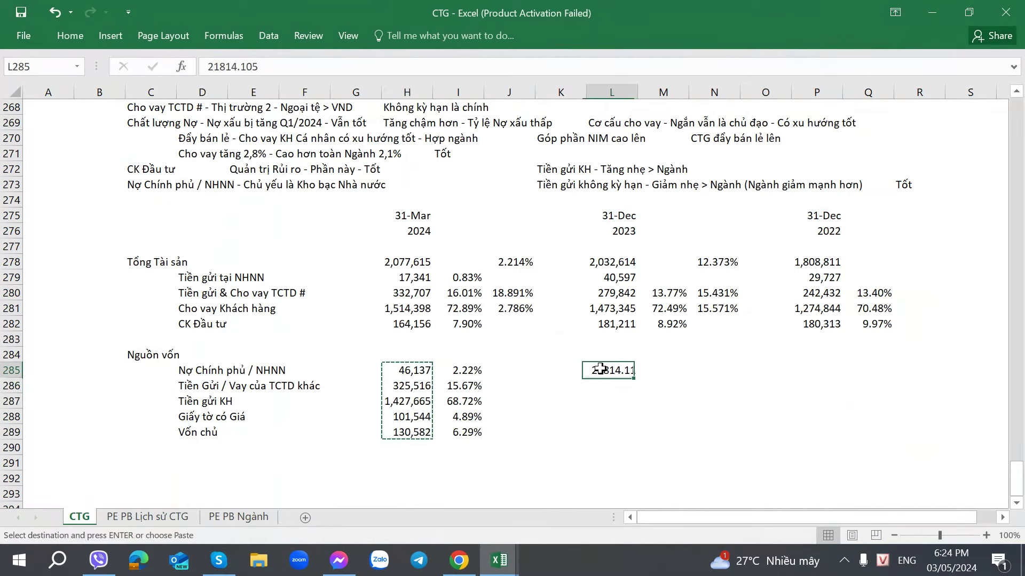
pyautogui.hotkey('ctrl', 'alt', 'v')
pyautogui.press('t')
pyautogui.press('Return')
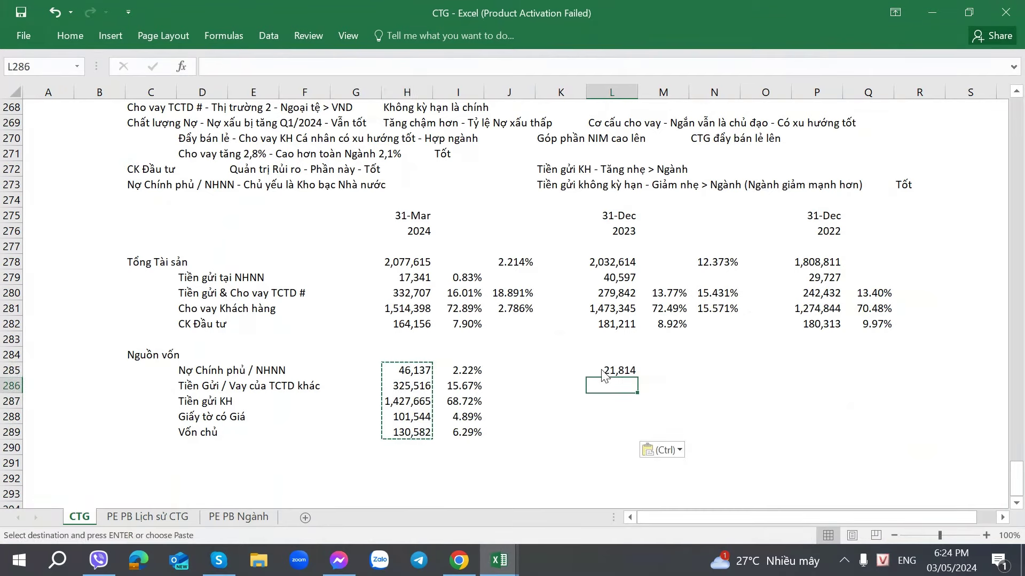
# - Enter the 31-Dec 2023 amount 304321.721 for Tiền Gửi / Vay của TCTD khác in L286, taken from the Chrome report
pyautogui.hotkey('alt', 'Tab')
pyautogui.hotkey('alt', 'Tab')
pyautogui.write('304')
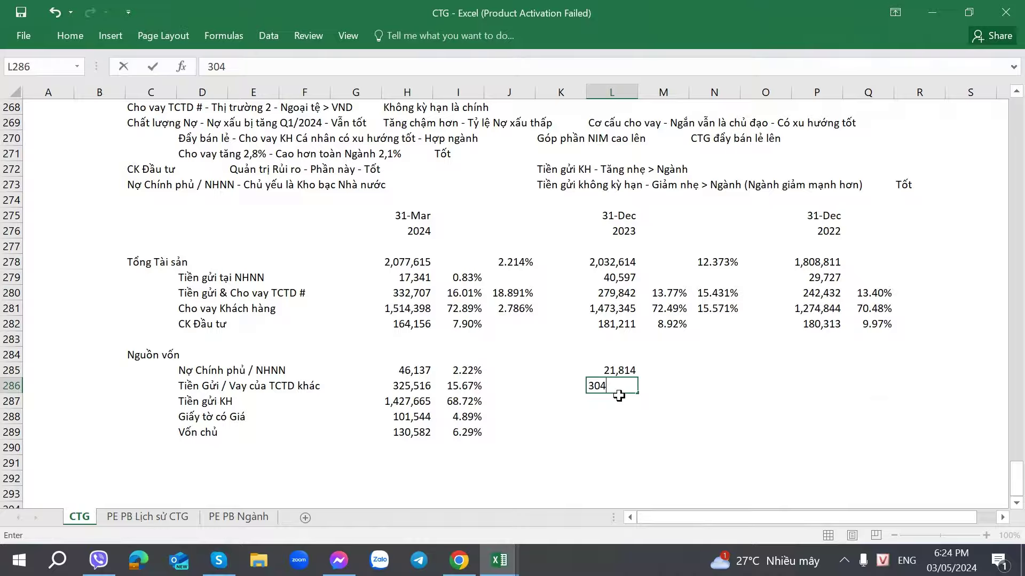
pyautogui.hotkey('alt', 'Tab')
pyautogui.hotkey('alt', 'Tab')
pyautogui.write('321')
pyautogui.hotkey('alt', 'Tab')
pyautogui.hotkey('alt', 'Tab')
pyautogui.write('721.')
pyautogui.hotkey('alt', 'Tab')
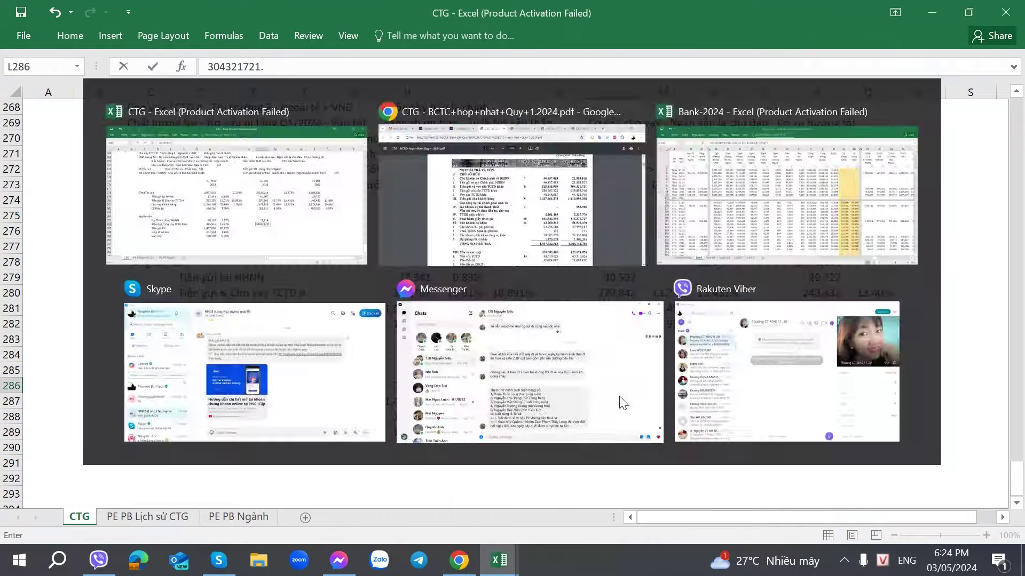
pyautogui.hotkey('alt', 'Tab')
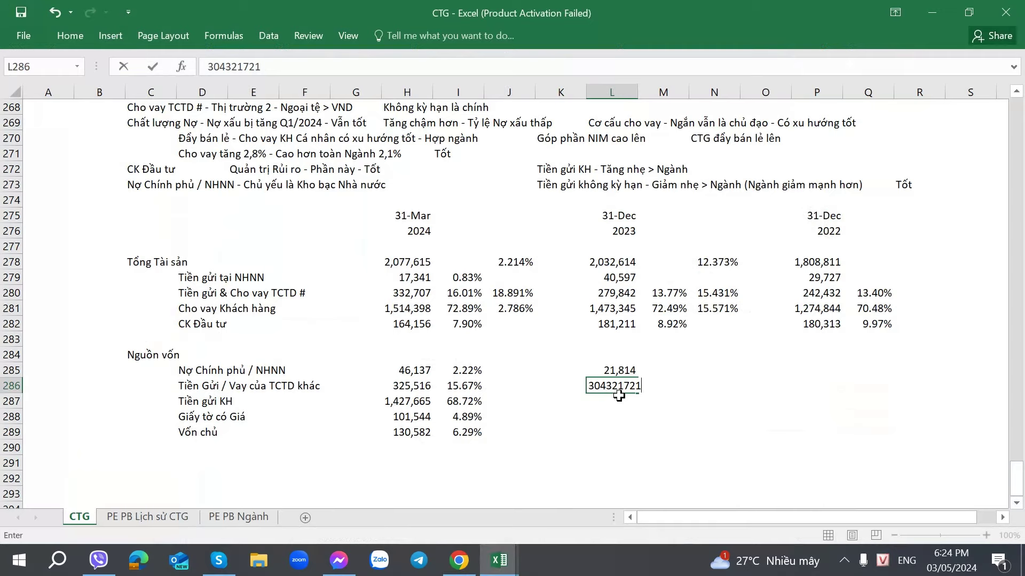
pyautogui.write('7')
pyautogui.press('Tab')
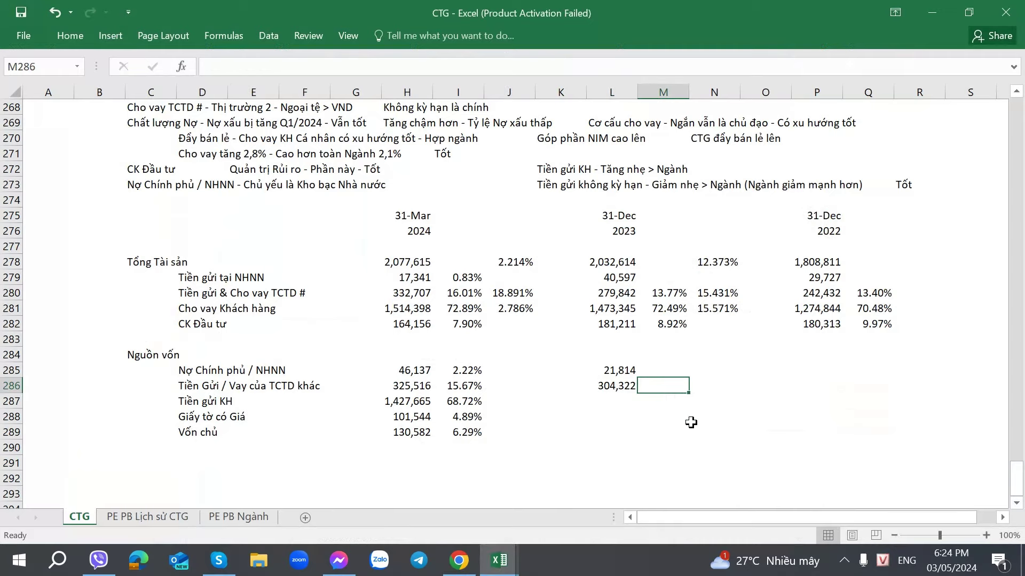
# - Copy the share-of-total formula from I286 into M285 and M286 for the 31-Dec 2023 amounts
pyautogui.click(467, 383)
pyautogui.hotkey('ctrl', 'c')
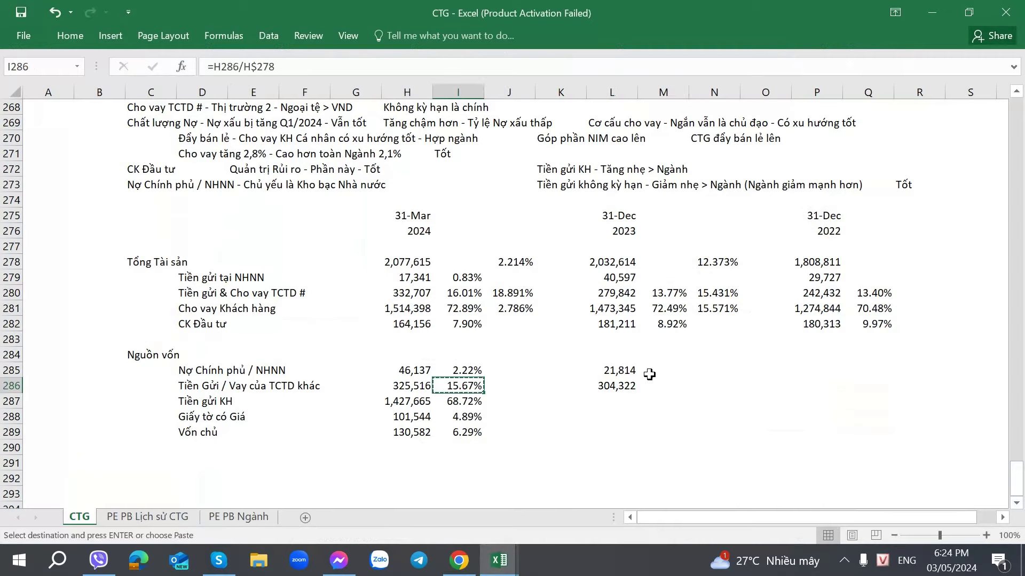
pyautogui.click(652, 373)
pyautogui.hotkey('ctrl', 'v')
pyautogui.hotkey('ctrl', 'v')
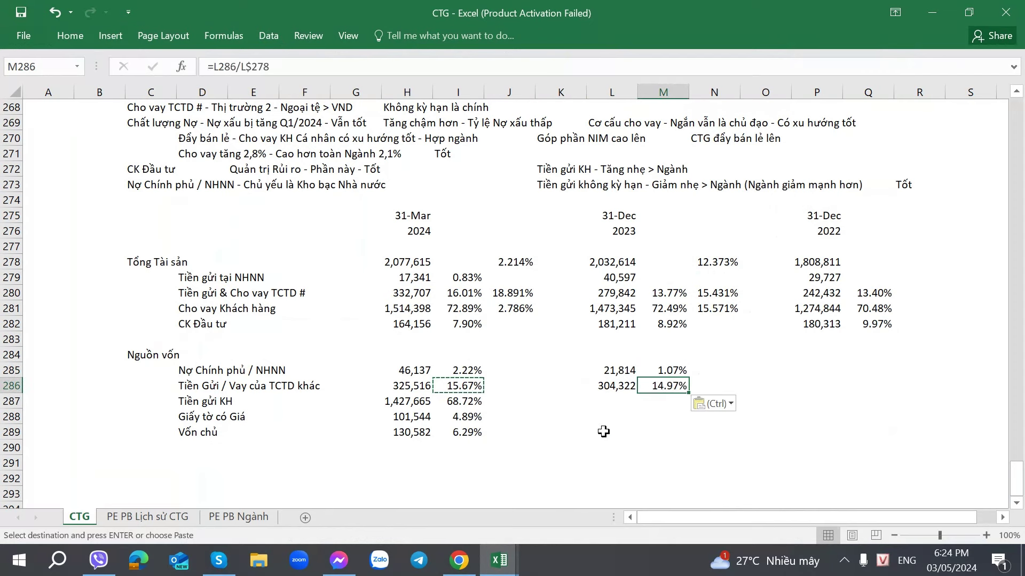
# - Copy the growth formula from J280 into J286 for Tiền Gửi / Vay của TCTD khác
pyautogui.click(514, 262)
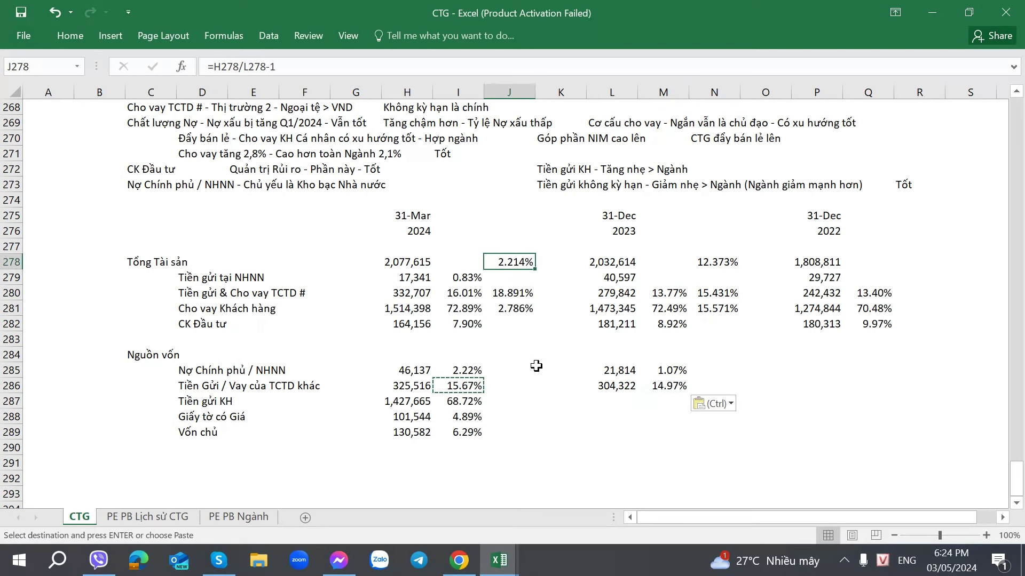
pyautogui.click(509, 387)
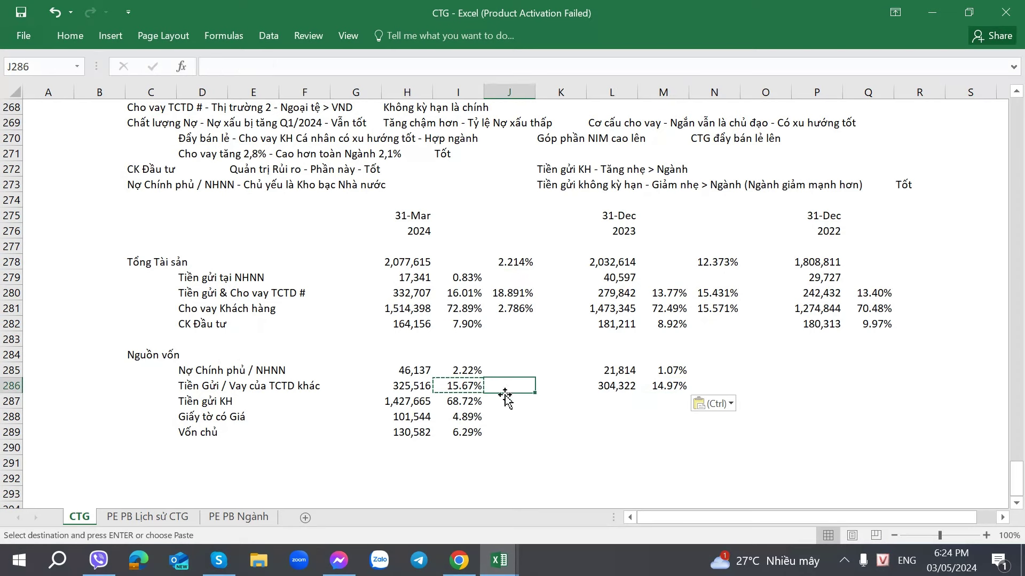
pyautogui.click(514, 296)
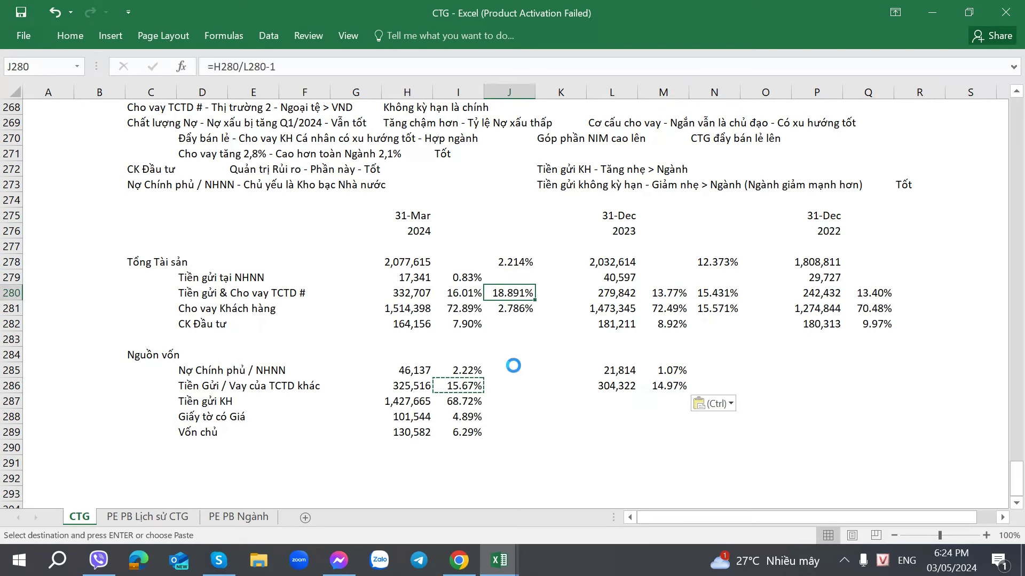
pyautogui.hotkey('ctrl', 'c')
pyautogui.click(508, 386)
pyautogui.hotkey('ctrl', 'v')
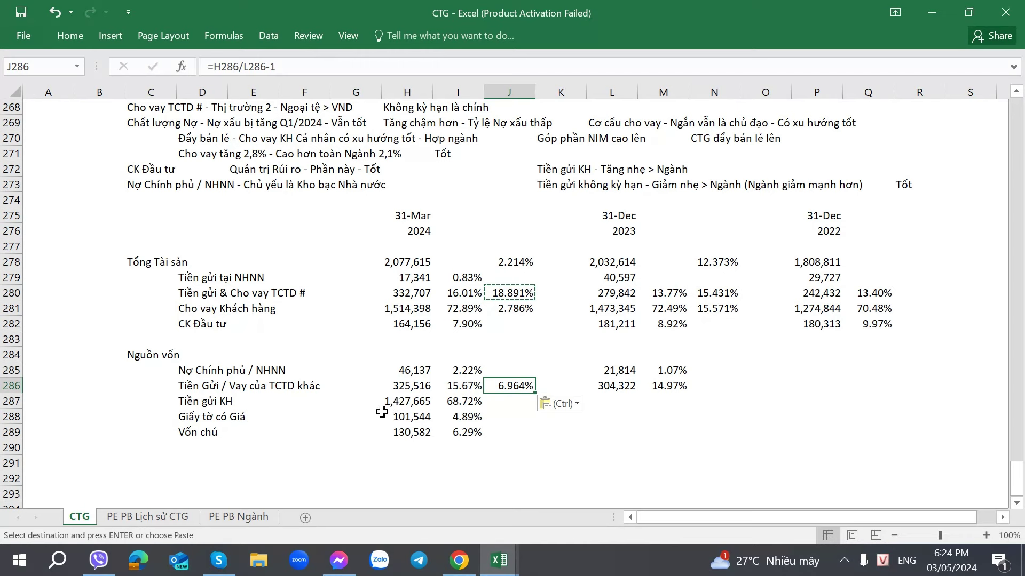
# - Compare the 31-Mar 2024 interbank funding amount in H286 with the interbank placements and loans amount in H280
pyautogui.click(404, 396)
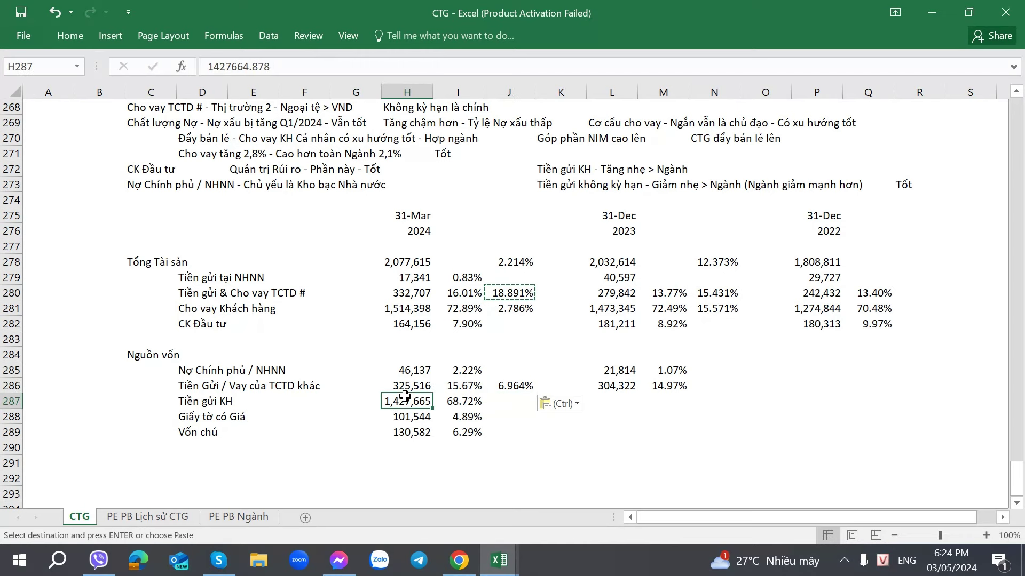
pyautogui.click(406, 385)
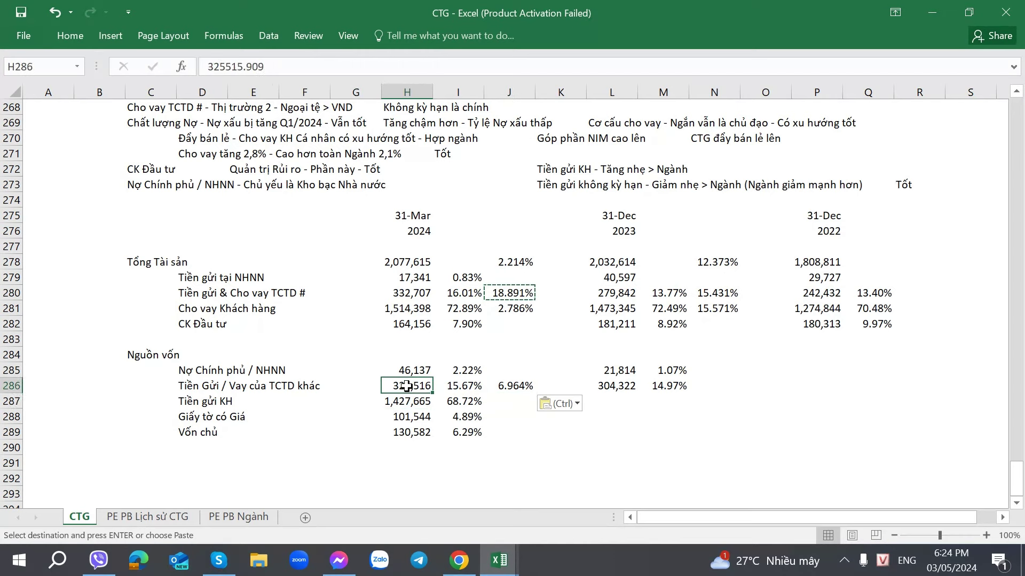
pyautogui.click(408, 292)
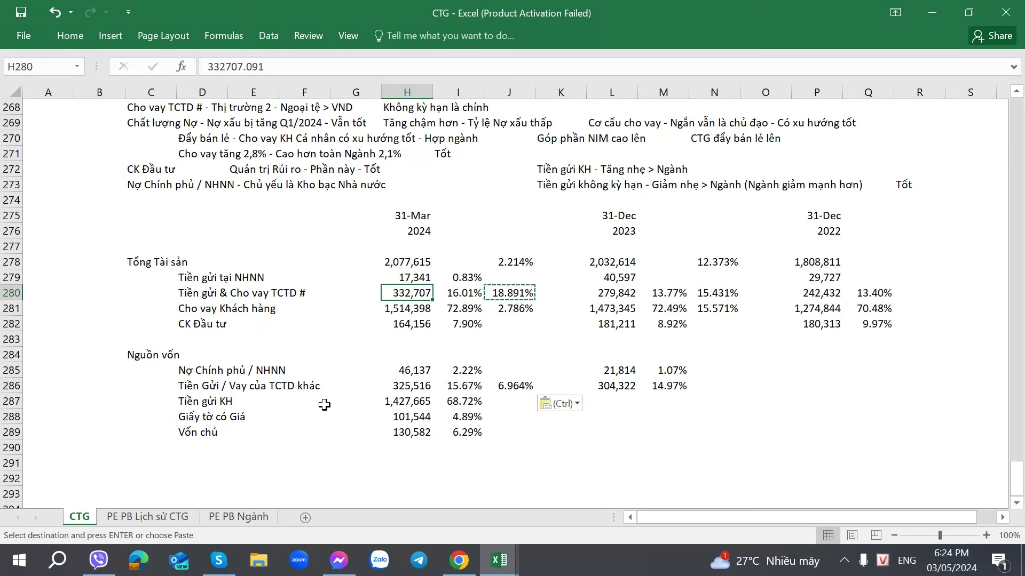
pyautogui.click(507, 401)
pyautogui.click(635, 403)
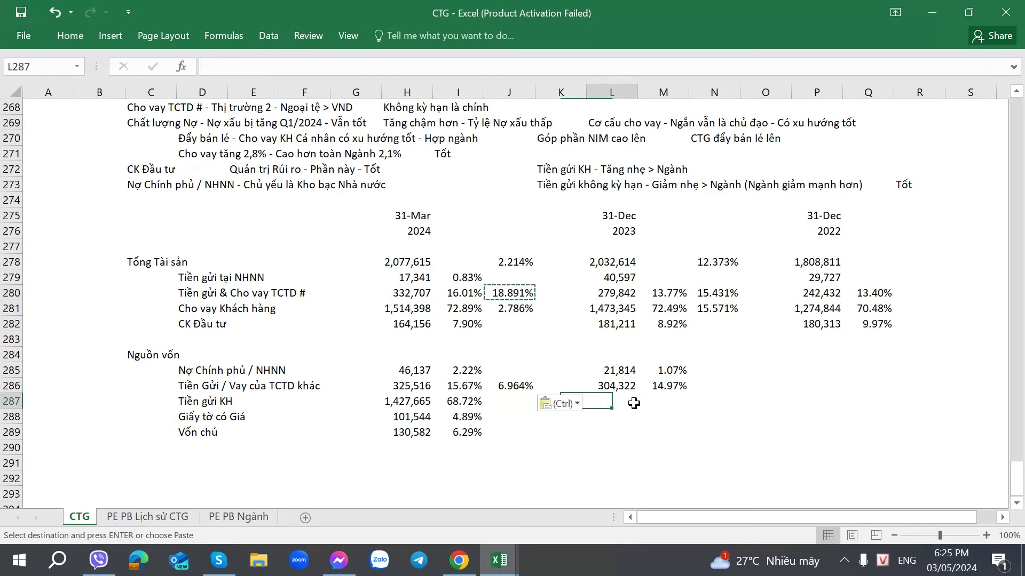
pyautogui.press('Escape')
pyautogui.press('Right')
pyautogui.click(492, 402)
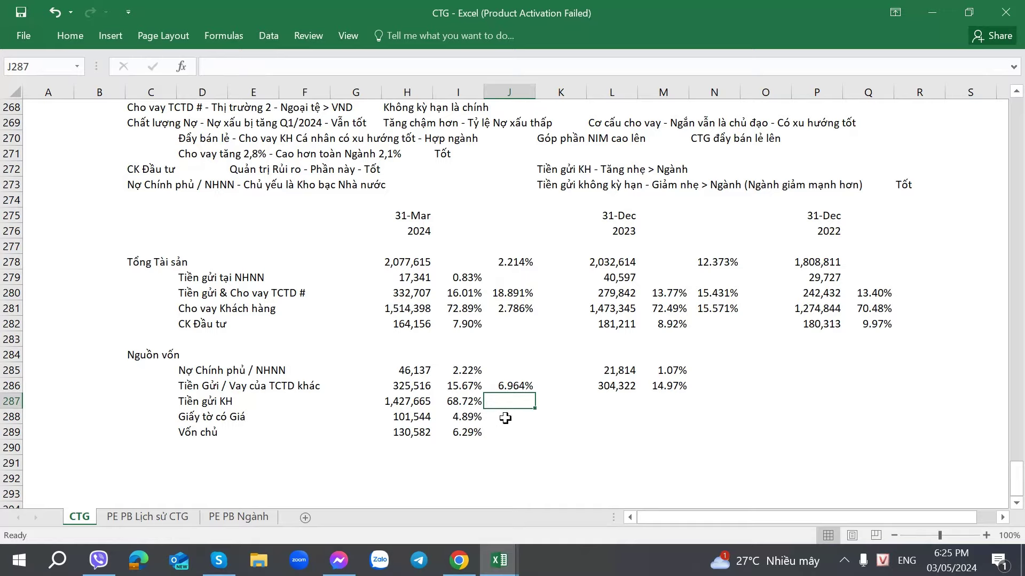
# - Enter the 31-Dec 2023 amount 1410899.038 for Tiền gửi KH in L287, taken from the Chrome report
pyautogui.hotkey('alt', 'Tab')
pyautogui.hotkey('alt', 'Tab')
pyautogui.click(614, 398)
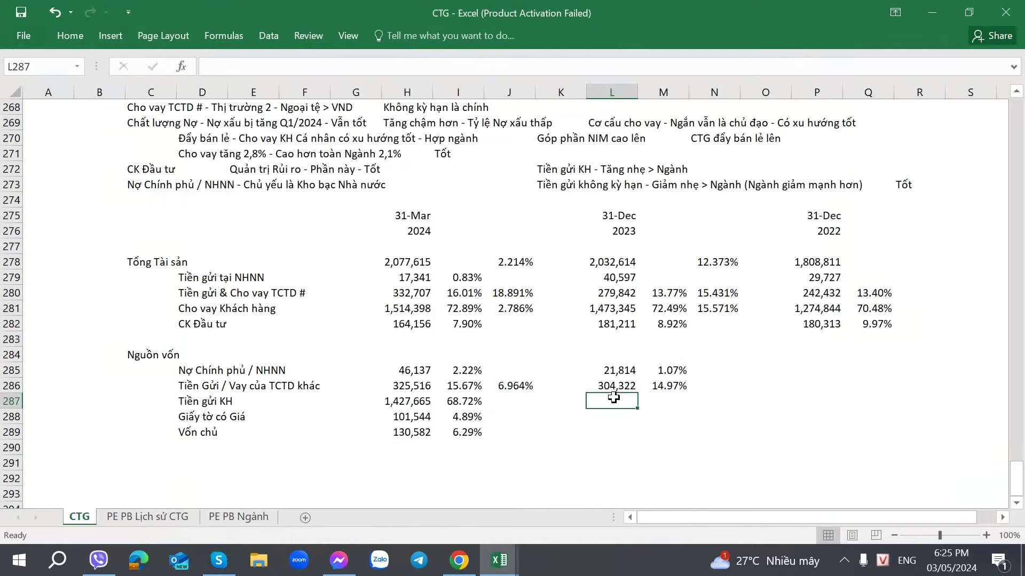
pyautogui.hotkey('alt', 'Tab')
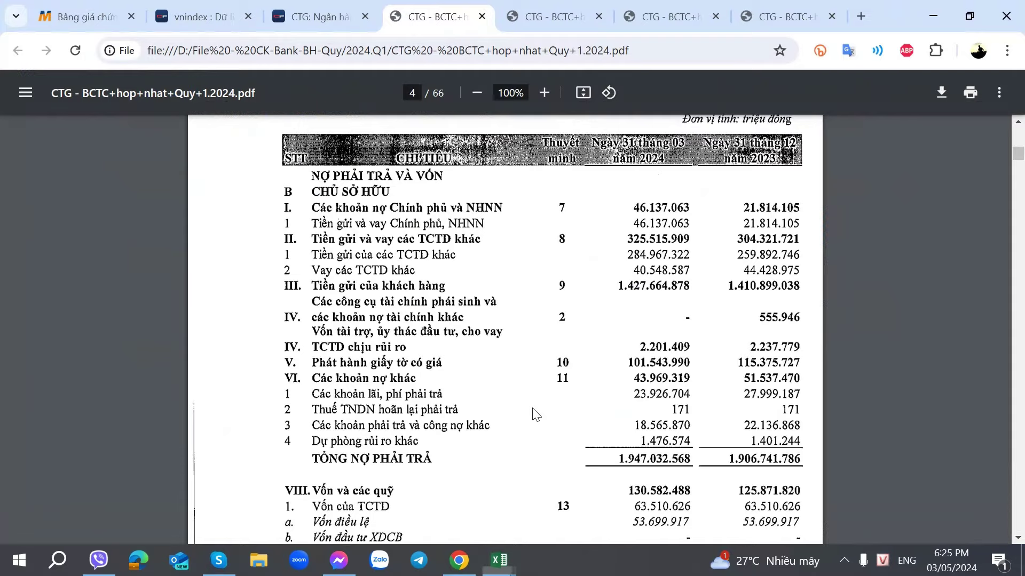
pyautogui.hotkey('alt', 'Tab')
pyautogui.write('141')
pyautogui.hotkey('alt', 'Tab')
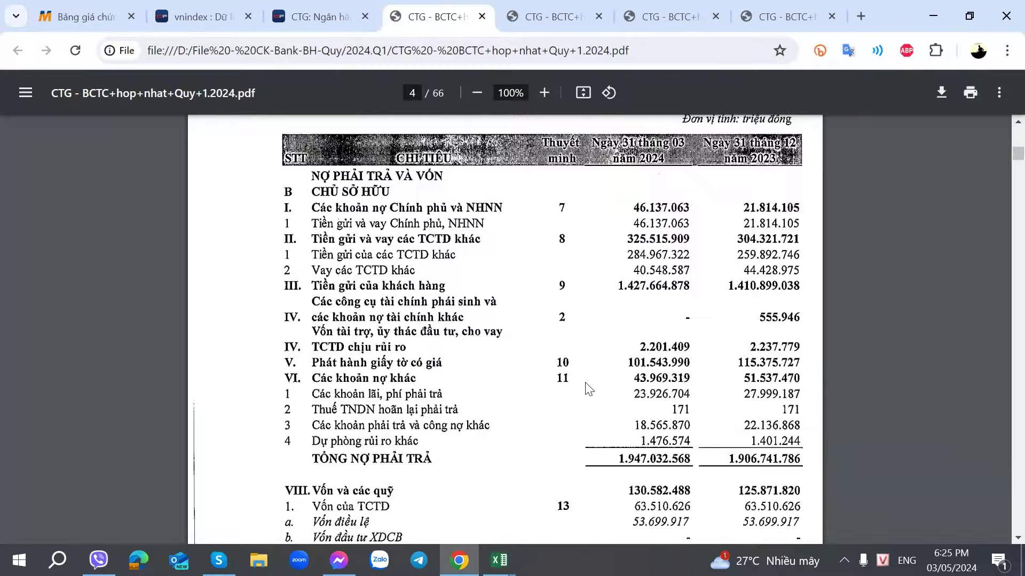
pyautogui.hotkey('alt', 'Tab')
pyautogui.write('0899.')
pyautogui.hotkey('alt', 'Tab')
pyautogui.hotkey('alt', 'Tab')
pyautogui.write('03')
pyautogui.click(648, 408)
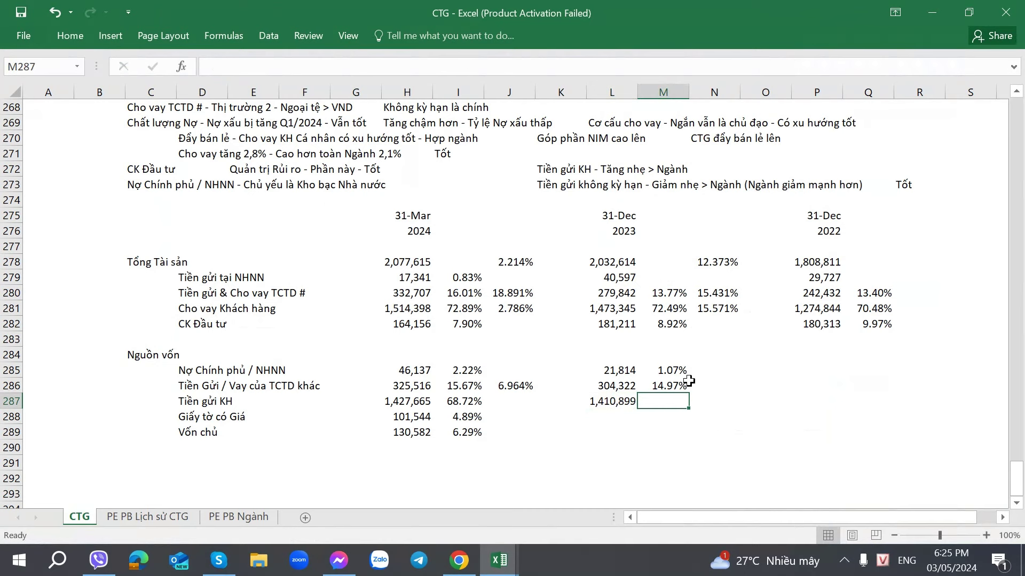
# - Copy the share-of-total formula from M286 into M287 for the 31-Dec 2023 Tiền gửi KH amount
pyautogui.click(667, 386)
pyautogui.hotkey('ctrl', 'c')
pyautogui.click(662, 401)
pyautogui.hotkey('ctrl', 'v')
pyautogui.click(583, 427)
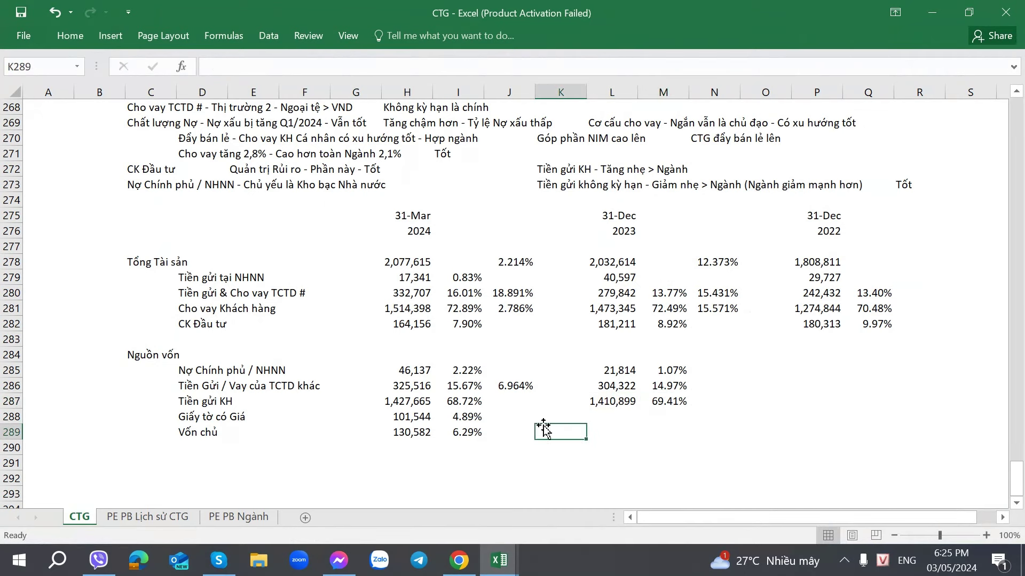
# - Copy the growth formula from J286 into J287 for Tiền gửi KH
pyautogui.click(470, 402)
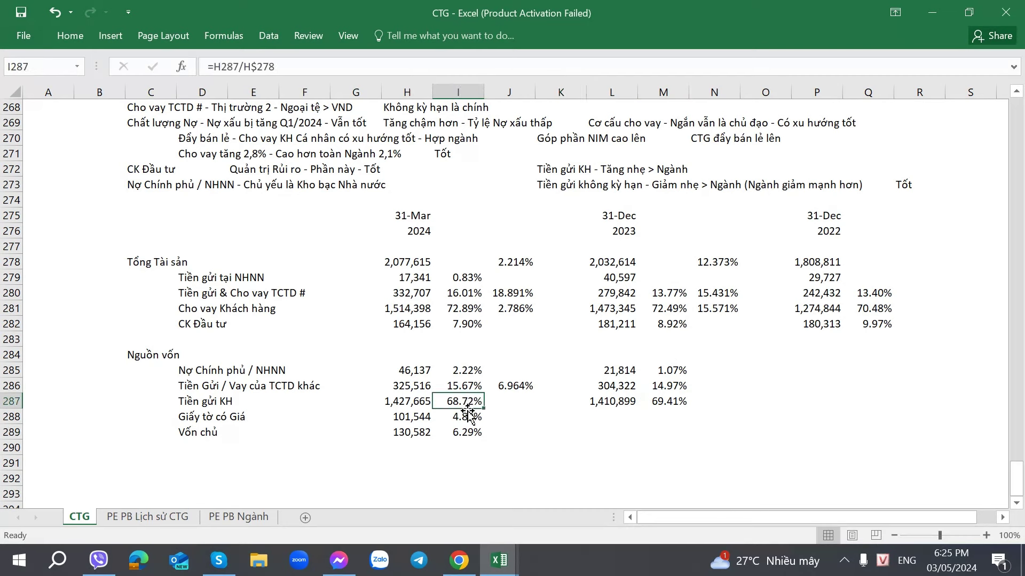
pyautogui.click(514, 386)
pyautogui.hotkey('ctrl', 'c')
pyautogui.press('Down')
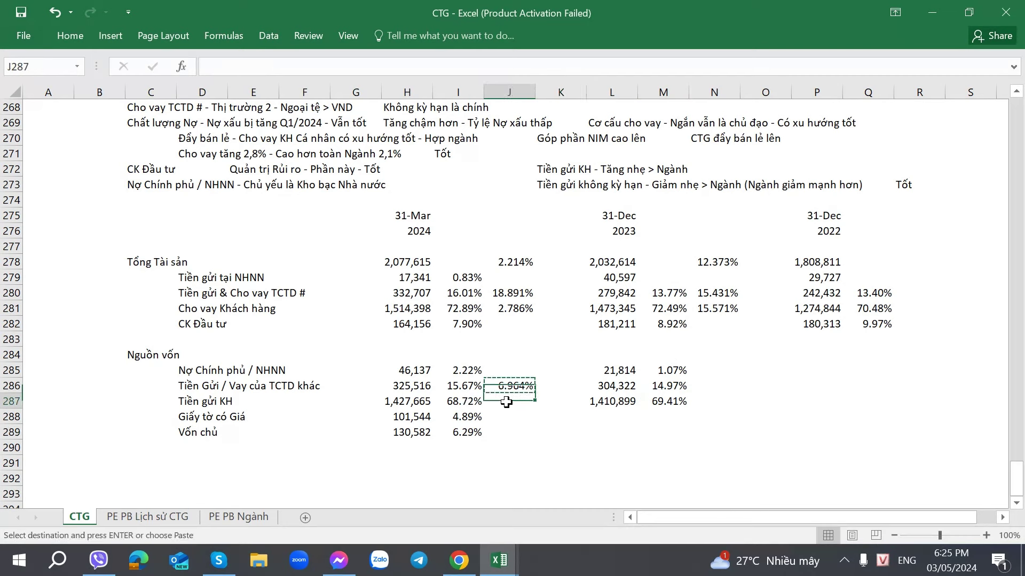
pyautogui.hotkey('ctrl', 'v')
pyautogui.click(526, 462)
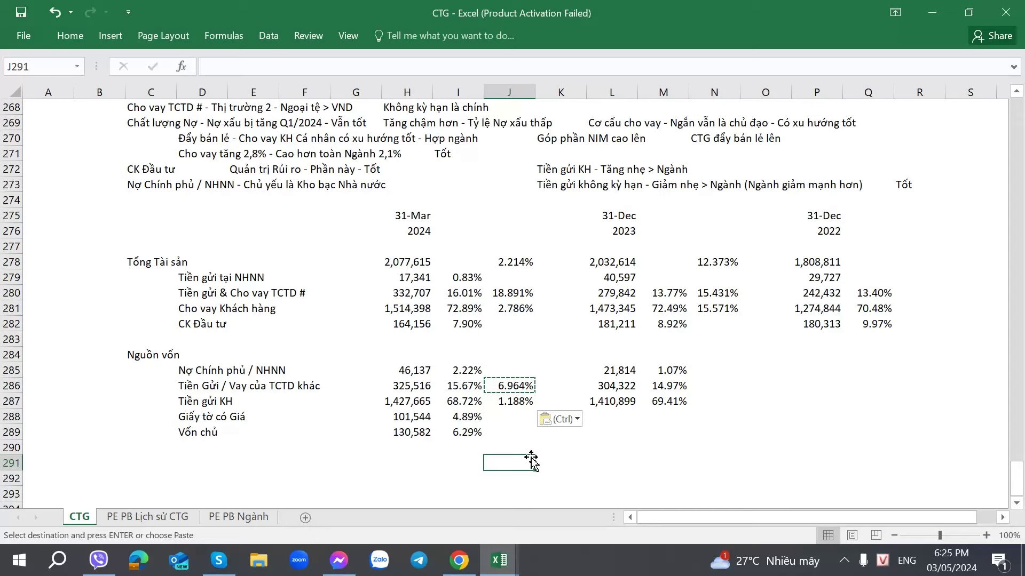
# - Enter the 31-Dec 2023 amount 115375.727 for Giấy tờ có Giá in L288, taken from the Chrome report
pyautogui.doubleClick(515, 421)
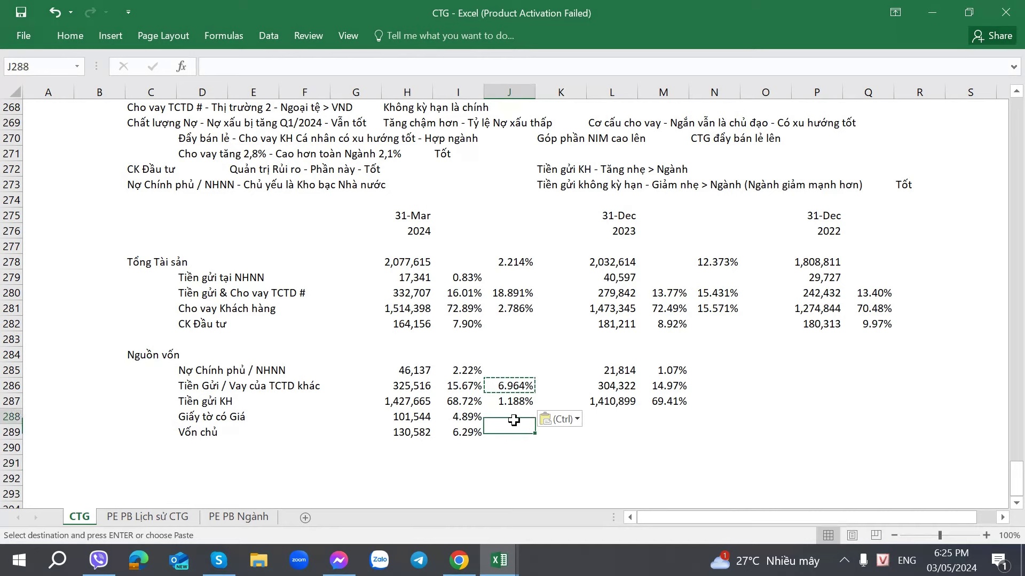
pyautogui.press('Tab')
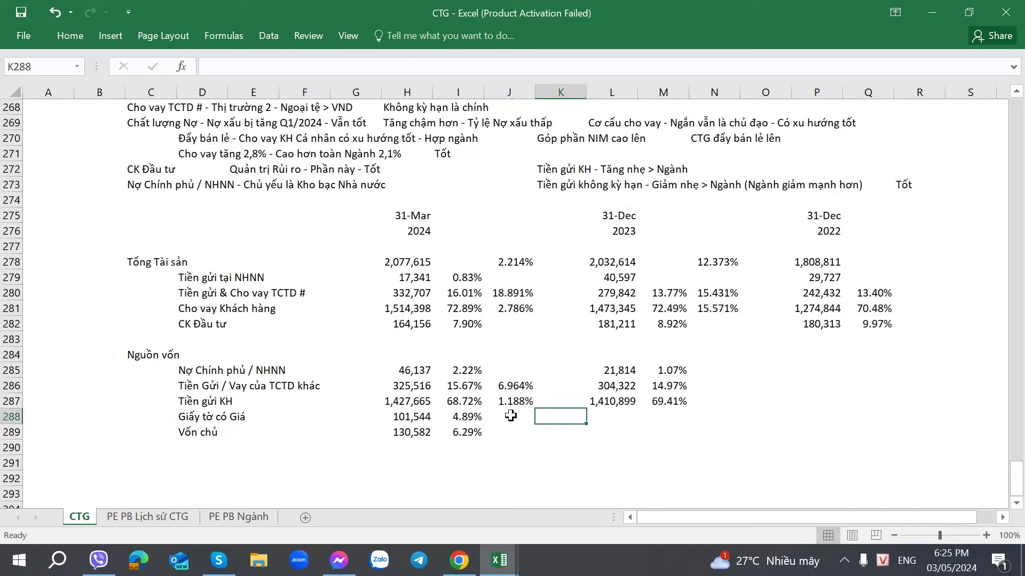
pyautogui.click(511, 415)
pyautogui.hotkey('alt', 'Tab')
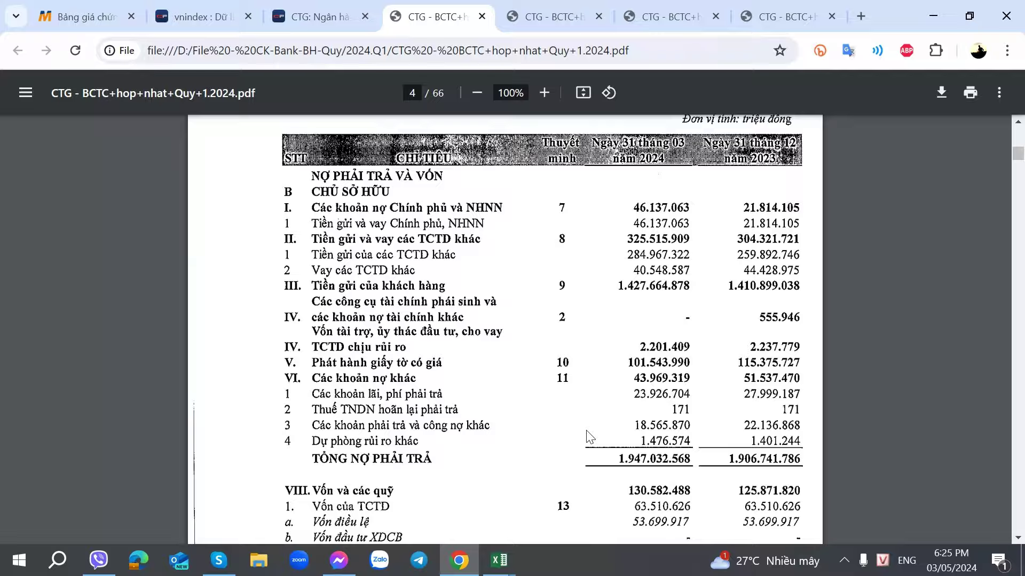
pyautogui.hotkey('alt', 'Tab')
pyautogui.press('Right')
pyautogui.press('Right')
pyautogui.write('115')
pyautogui.hotkey('alt', 'Tab')
pyautogui.hotkey('alt', 'Tab')
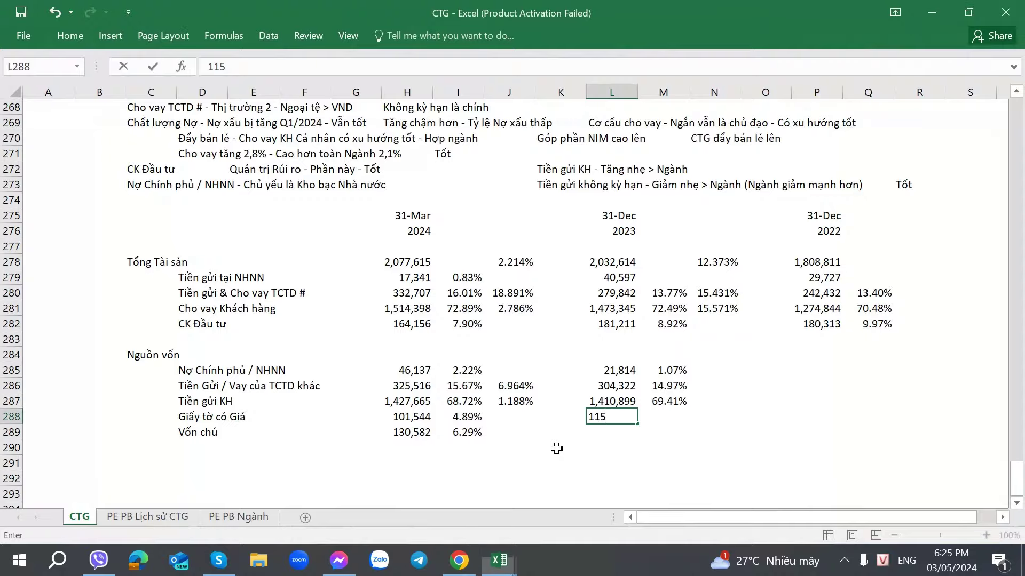
pyautogui.write('375')
pyautogui.hotkey('alt', 'Tab')
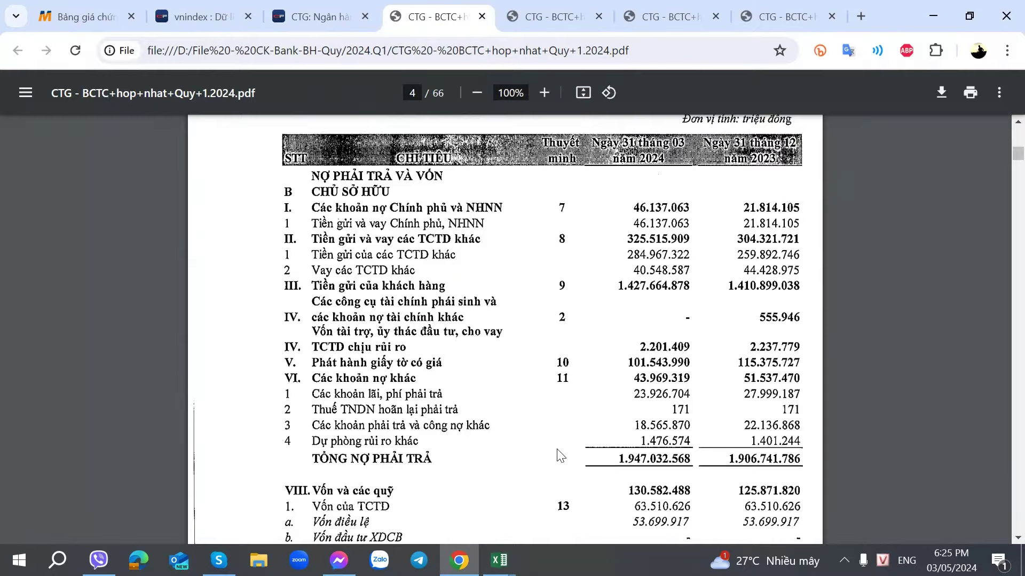
pyautogui.hotkey('alt', 'Tab')
pyautogui.press('Tab')
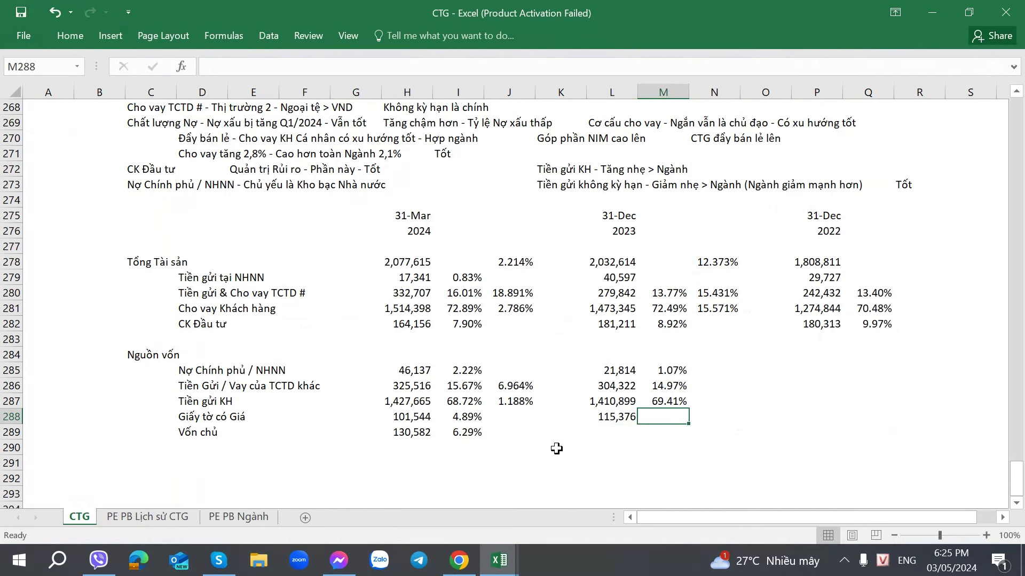
# - Copy the share-of-total formula from M287 into M288 for the 31-Dec 2023 Giấy tờ có Giá amount
pyautogui.press('Up')
pyautogui.press('Up')
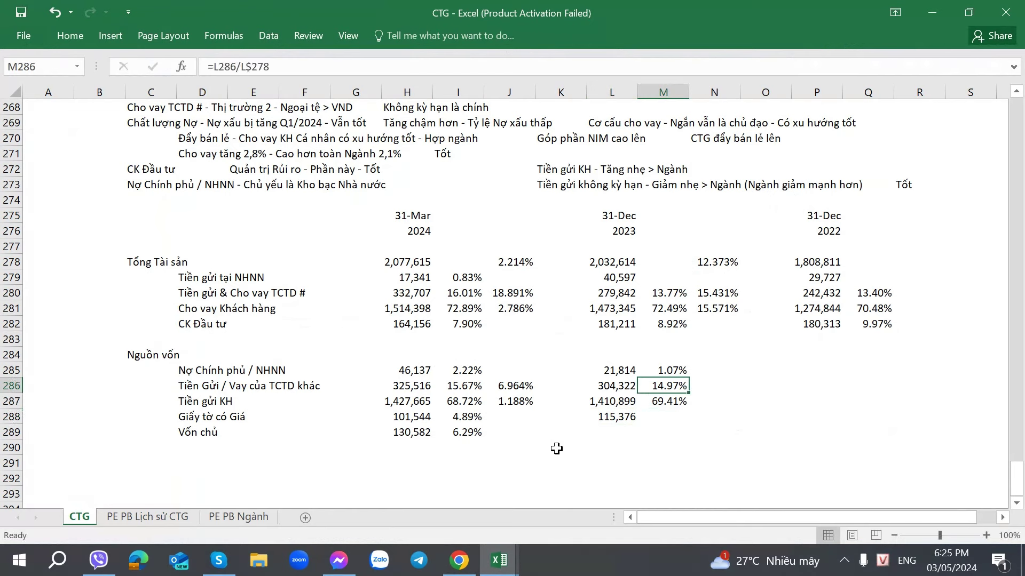
pyautogui.press('Down')
pyautogui.hotkey('ctrl', 'c')
pyautogui.press('Down')
pyautogui.press('Return')
# - Copy the growth formula from J287 into J288 for Giấy tờ có Giá
pyautogui.press('Left')
pyautogui.press('Left')
pyautogui.press('Left')
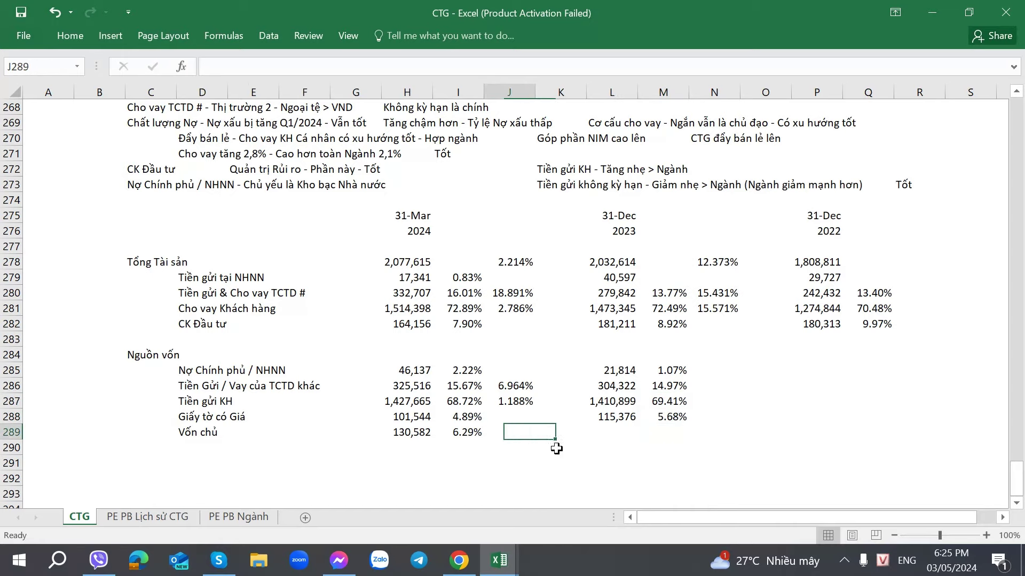
pyautogui.press('Up')
pyautogui.press('Up')
pyautogui.hotkey('ctrl', 'c')
pyautogui.press('Down')
pyautogui.hotkey('ctrl', 'v')
pyautogui.press('Down')
# - Enter the 31-Dec 2023 amount 125871.82 for Vốn chủ in L289, taken from the Chrome report
pyautogui.hotkey('alt', 'Tab')
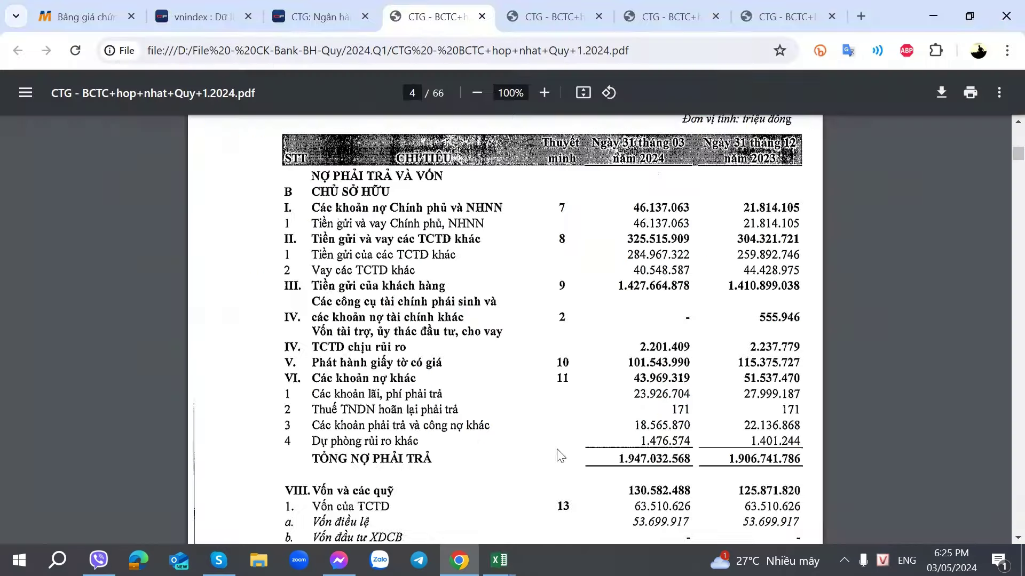
pyautogui.hotkey('alt', 'Tab')
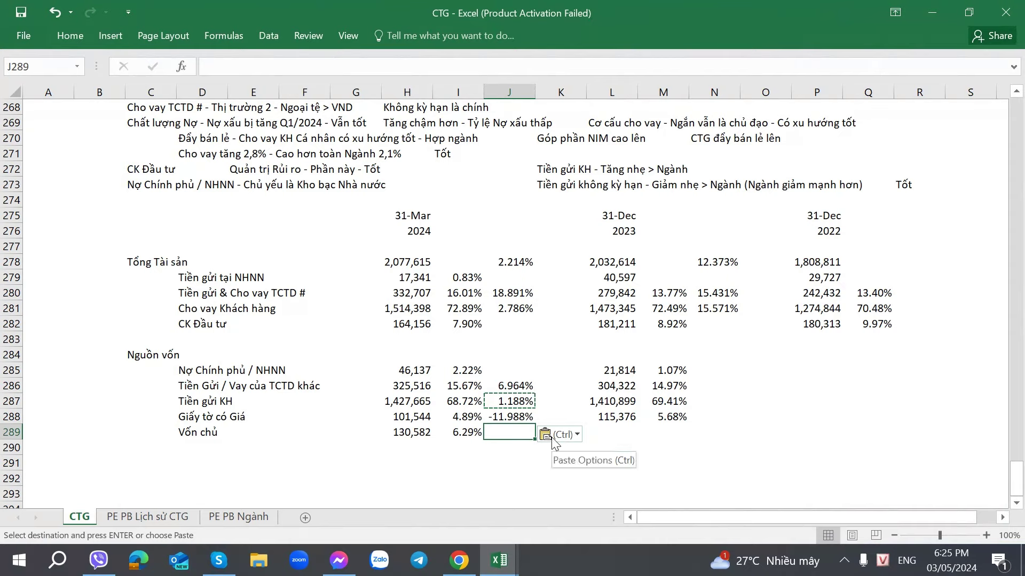
pyautogui.click(622, 435)
pyautogui.hotkey('alt', 'Tab')
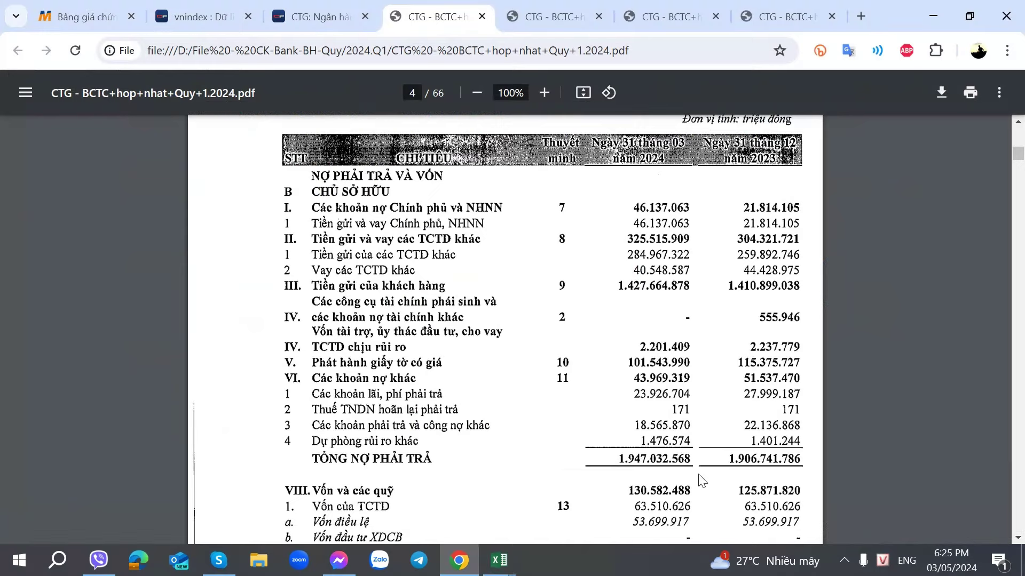
pyautogui.scroll(-5, 749, 524)
pyautogui.hotkey('alt', 'Tab')
pyautogui.write('1')
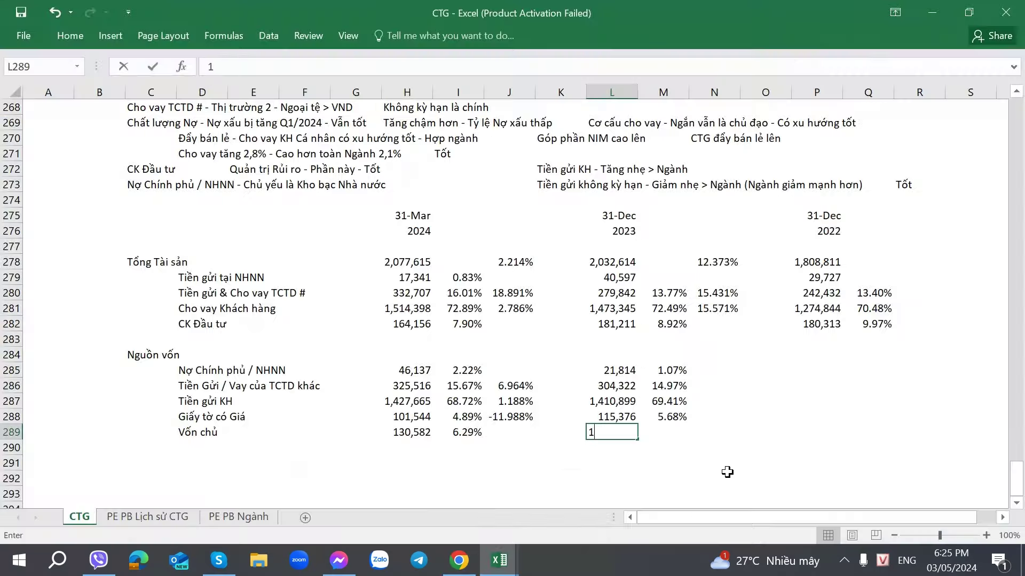
pyautogui.write('25')
pyautogui.hotkey('alt', 'Tab')
pyautogui.hotkey('alt', 'Tab')
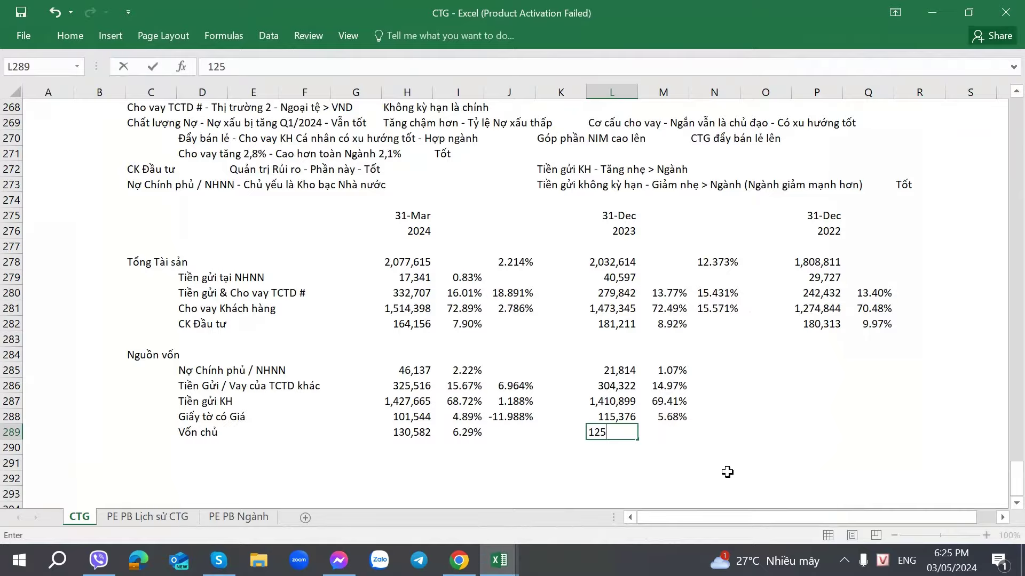
pyautogui.write('871')
pyautogui.hotkey('alt', 'Tab')
pyautogui.hotkey('alt', 'Tab')
pyautogui.write('.82')
pyautogui.press('Tab')
# - Copy the share-of-total formula from M288 into M289 for the 31-Dec 2023 Vốn chủ amount
pyautogui.moveTo(672, 417); pyautogui.dragTo(673, 444)
pyautogui.click(608, 472)
pyautogui.click(653, 434)
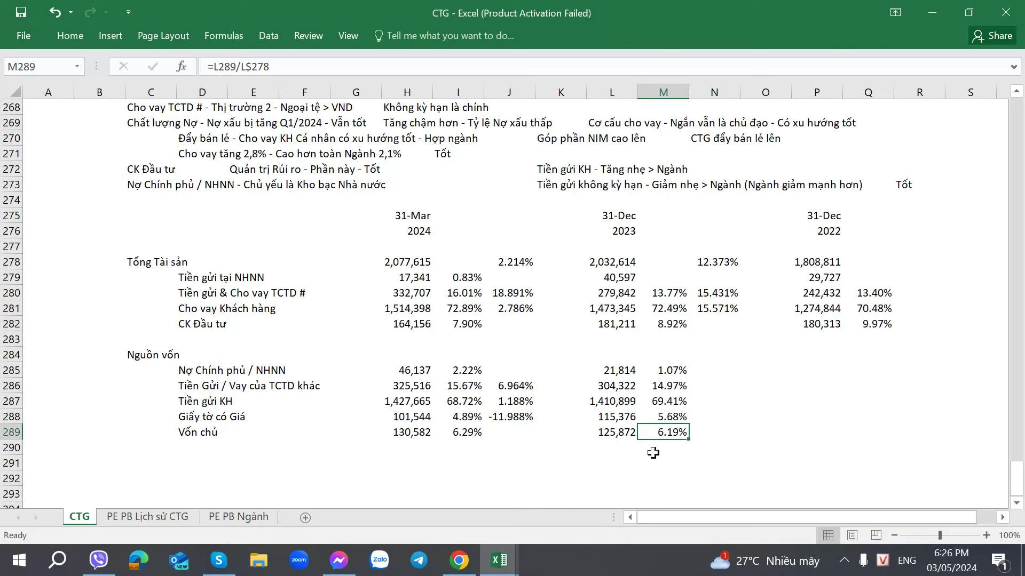
# - Copy the growth formula from J288 into J289 for Vốn chủ
pyautogui.click(518, 420)
pyautogui.hotkey('ctrl', 'c')
pyautogui.click(509, 434)
pyautogui.hotkey('ctrl', 'v')
pyautogui.click(498, 467)
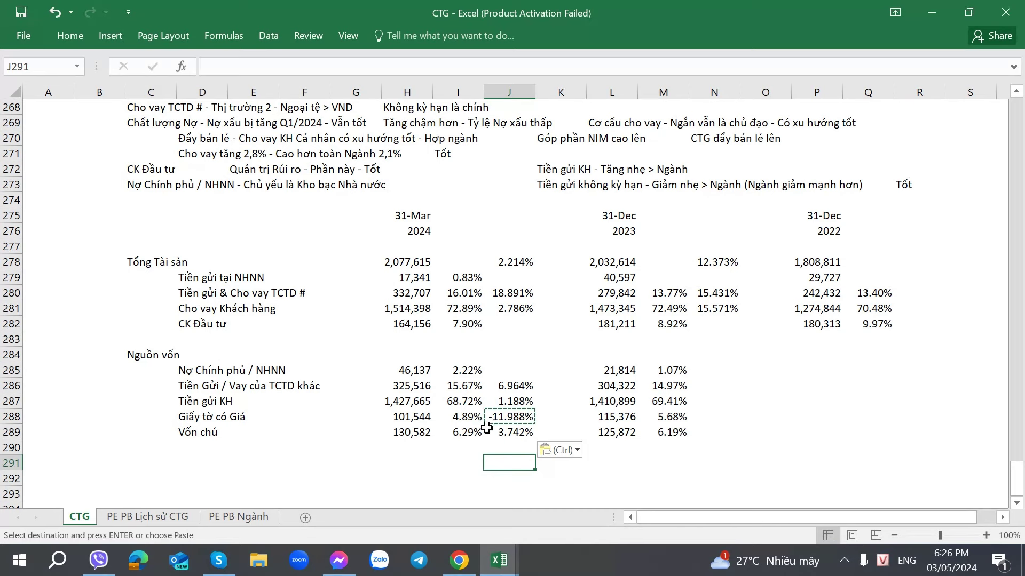
# - Switch to the Chrome report and review note 10 on issued valuable papers, the page 4 liabilities and note 9 on customer deposits
pyautogui.click(519, 386)
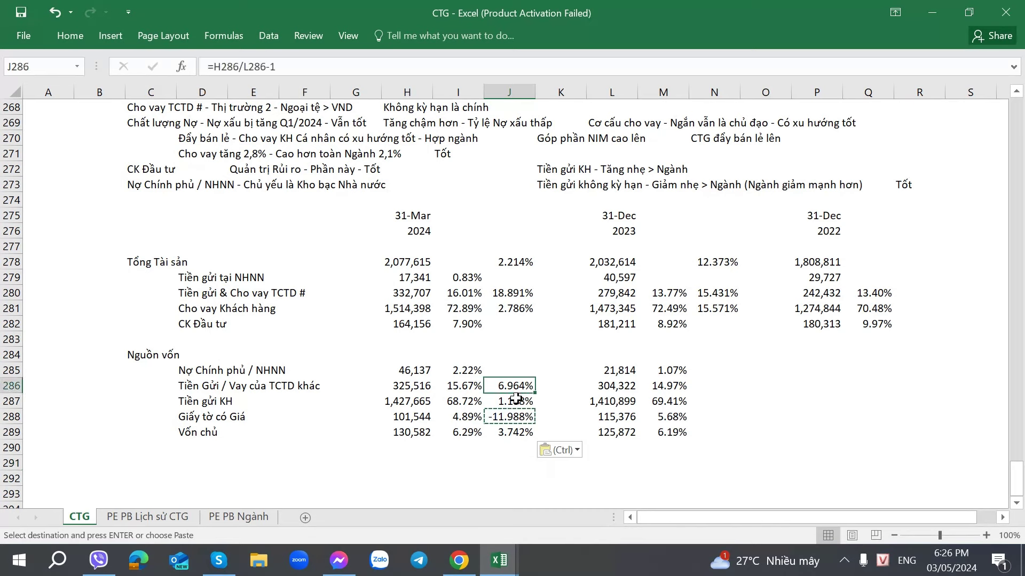
pyautogui.click(623, 374)
pyautogui.hotkey('alt', 'Tab')
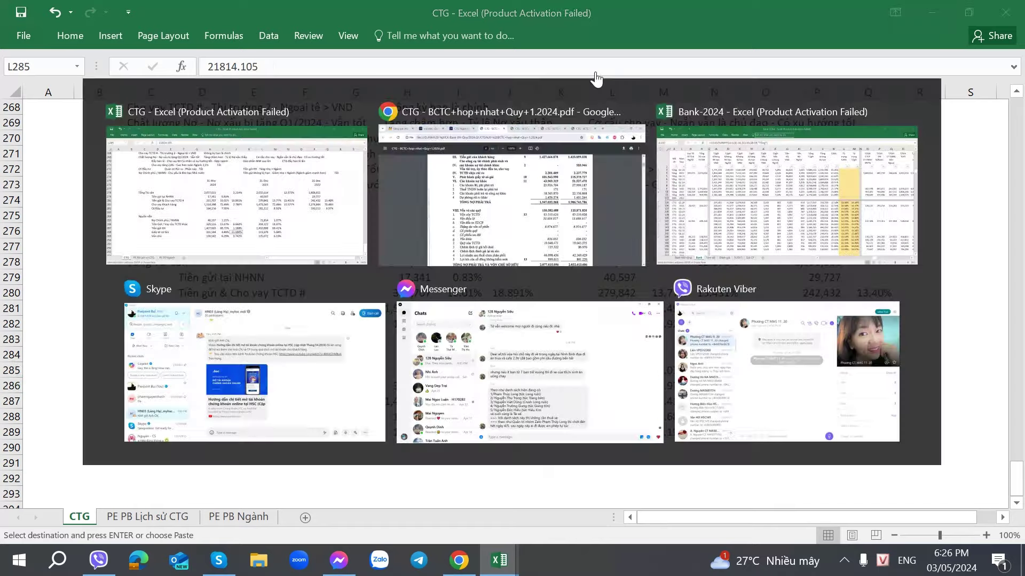
pyautogui.click(551, 7)
pyautogui.scroll(-6, 469, 335)
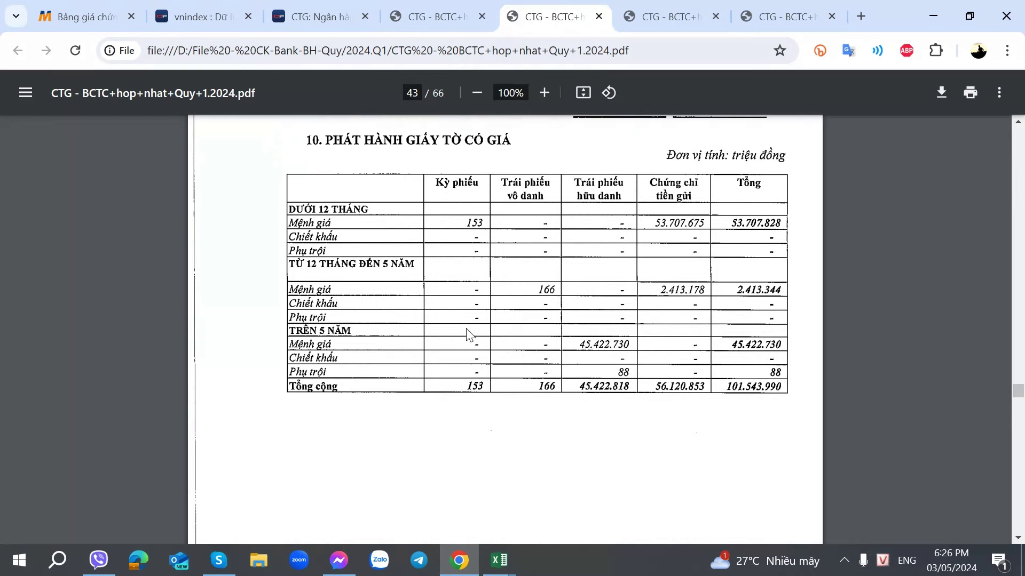
pyautogui.click(435, 16)
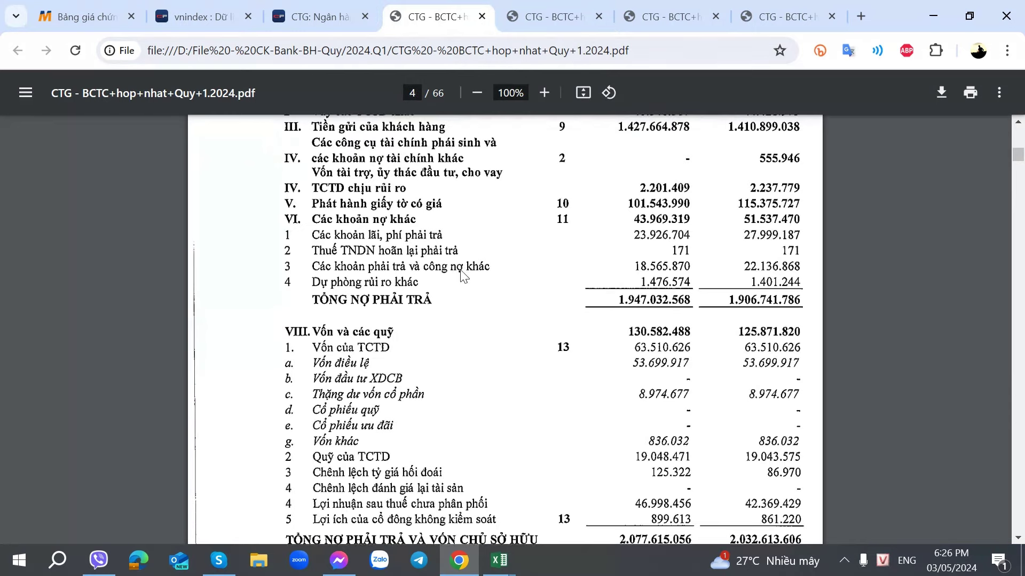
pyautogui.scroll(1, 462, 275)
pyautogui.click(550, 16)
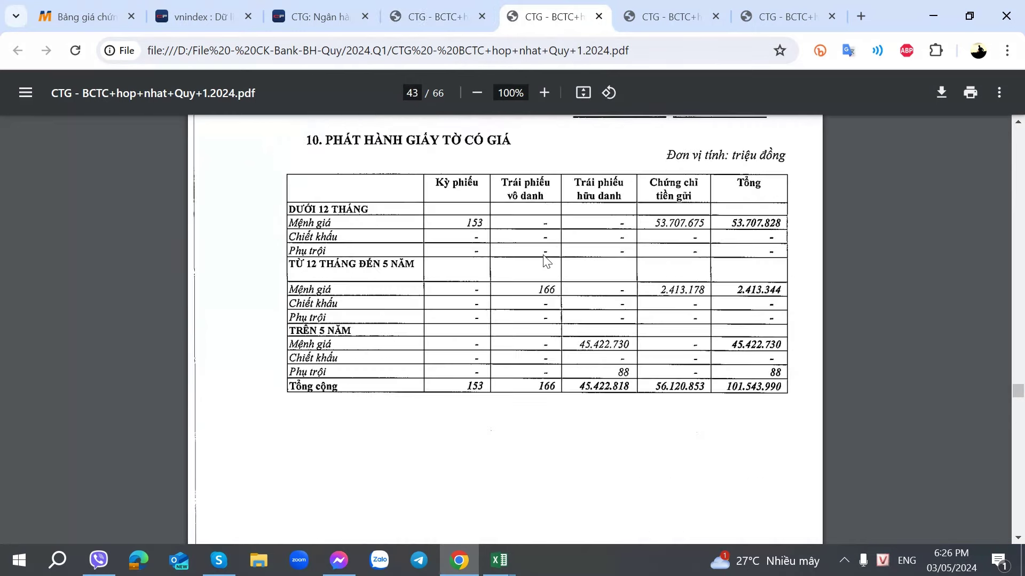
pyautogui.scroll(5, 534, 275)
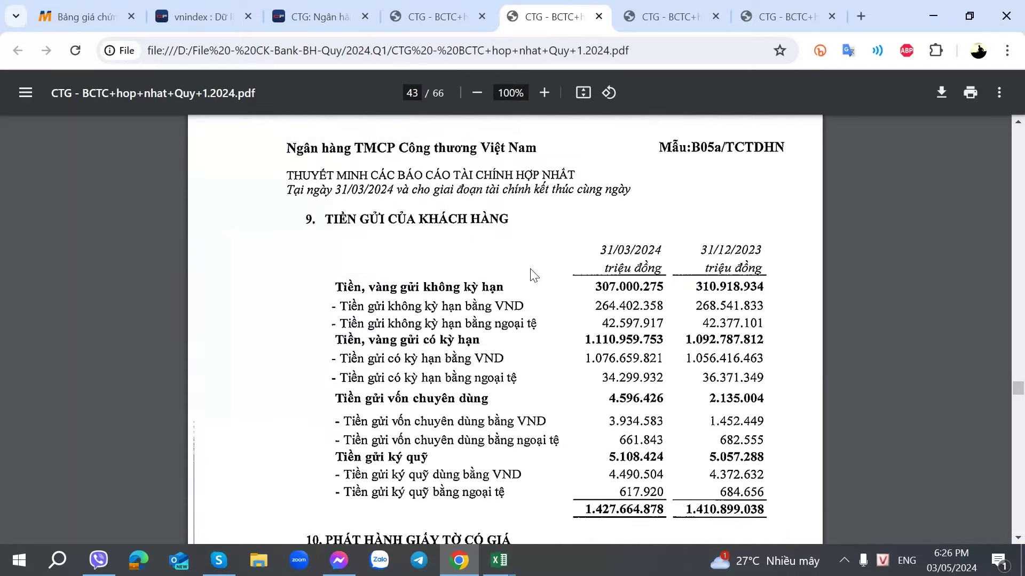
# - Switch to the Bank-2024 workbook and go along CTG's Q1.24 row to the average loan balance and cumulative loan interest in MW135 and MX135
pyautogui.moveTo(499, 561)
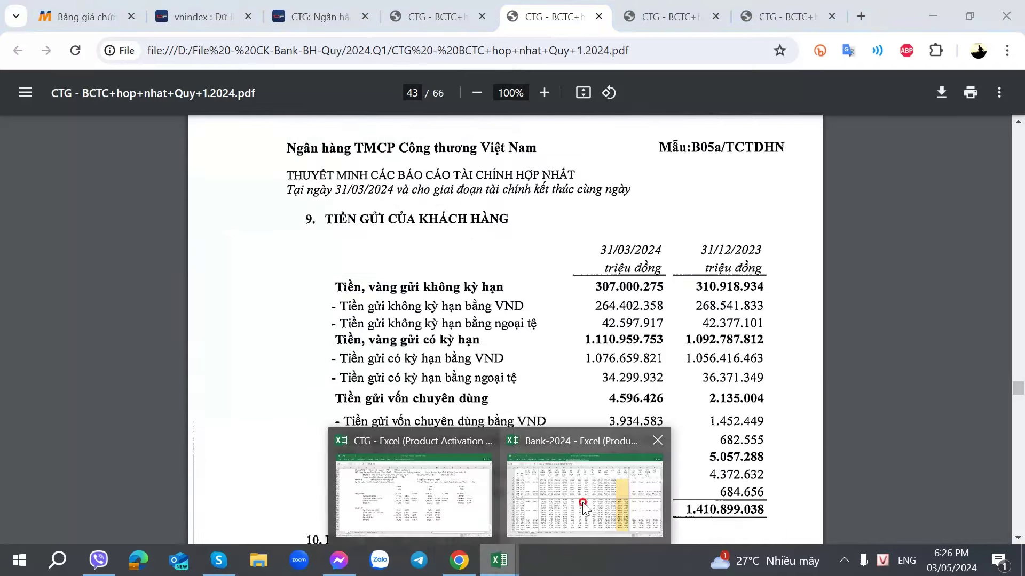
pyautogui.click(581, 502)
pyautogui.press('Right')
pyautogui.press('Right')
pyautogui.press('Right')
pyautogui.press('Right')
pyautogui.press('Right')
pyautogui.press('Right')
pyautogui.press('Right')
pyautogui.press('Right')
pyautogui.press('Right')
pyautogui.press('Right')
pyautogui.press('Right')
pyautogui.press('Right')
pyautogui.press('Right')
pyautogui.press('Right')
pyautogui.press('Right')
pyautogui.press('Right')
pyautogui.press('Right')
pyautogui.press('Right')
pyautogui.press('Right')
pyautogui.press('Right')
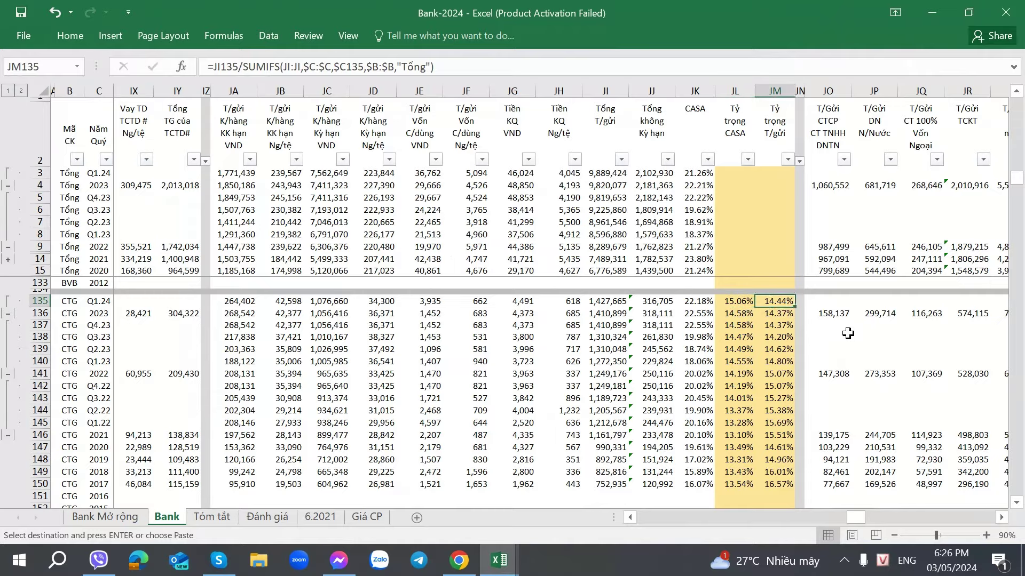
pyautogui.press('Right')
pyautogui.press('Right')
pyautogui.press('Right')
pyautogui.press('Right')
pyautogui.press('Right')
pyautogui.press('Right')
pyautogui.press('Right')
pyautogui.press('Right')
pyautogui.press('Right')
pyautogui.press('Right')
pyautogui.press('Right')
pyautogui.press('Right')
pyautogui.press('Right')
pyautogui.press('Right')
pyautogui.press('Right')
pyautogui.press('Right')
pyautogui.press('Right')
pyautogui.press('Right')
pyautogui.press('Right')
pyautogui.press('Right')
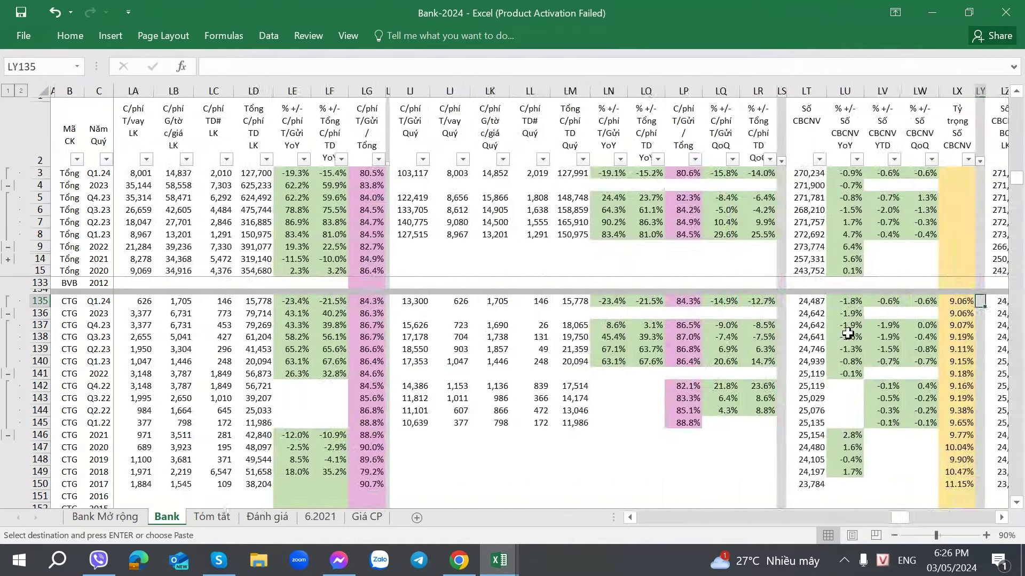
pyautogui.press('Right')
pyautogui.press('Right')
pyautogui.press('Right')
pyautogui.press('Right')
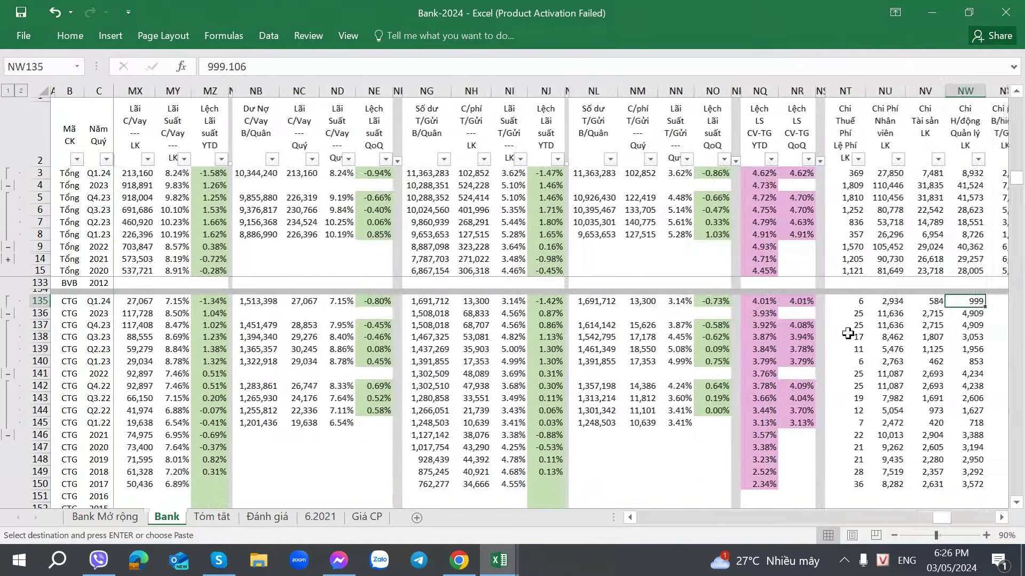
pyautogui.press('Left')
pyautogui.press('Left')
pyautogui.press('Left')
pyautogui.press('Left')
pyautogui.press('Left')
pyautogui.press('Left')
pyautogui.press('Left')
pyautogui.press('Left')
pyautogui.press('Left')
pyautogui.press('Left')
pyautogui.press('Left')
pyautogui.press('Left')
pyautogui.press('Left')
pyautogui.press('Left')
pyautogui.press('Left')
pyautogui.press('Left')
pyautogui.press('Left')
pyautogui.press('Left')
pyautogui.press('Left')
pyautogui.press('Left')
pyautogui.press('Left')
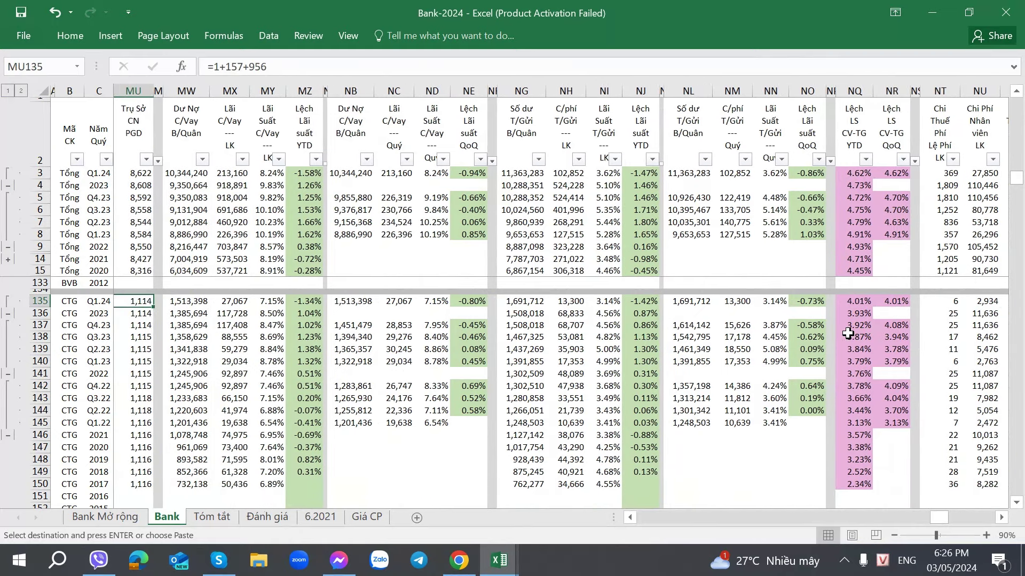
pyautogui.press('Right')
pyautogui.press('Right')
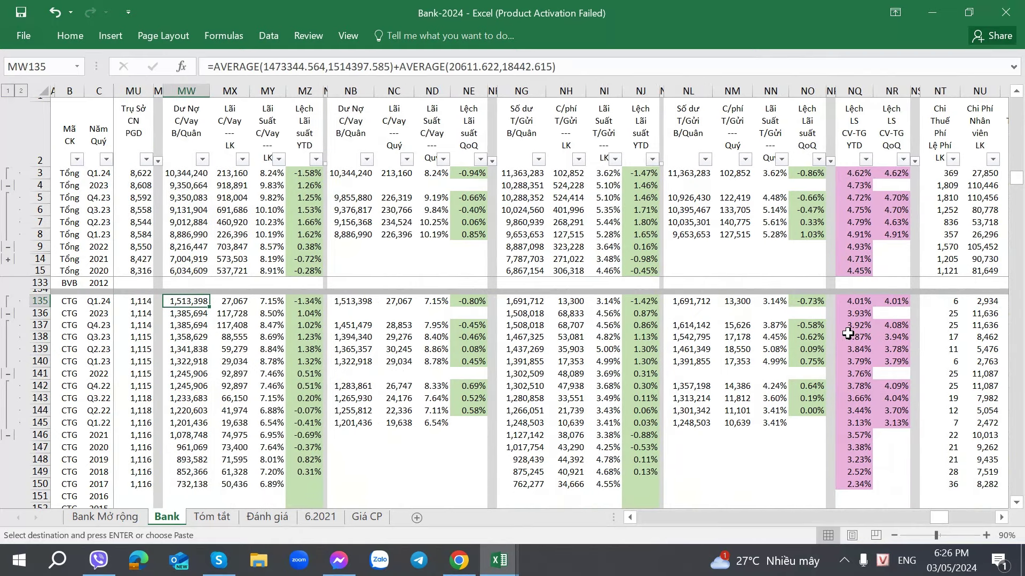
pyautogui.press('Right')
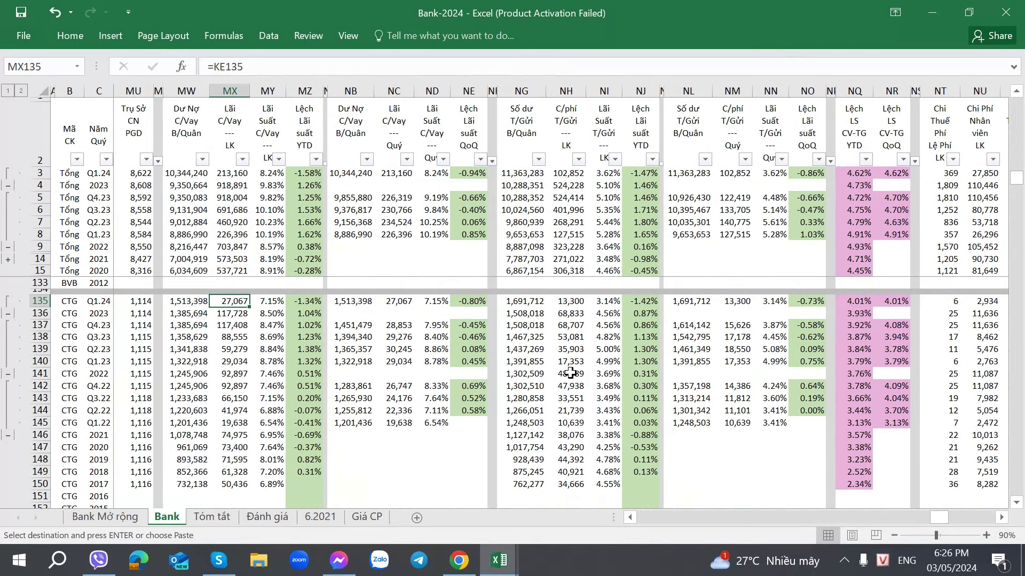
# - Examine CTG's Q1.24 quarterly lending rate against the Tổng row, plus its quarterly deposit rate, deposit cost and average deposit balance
pyautogui.click(433, 301)
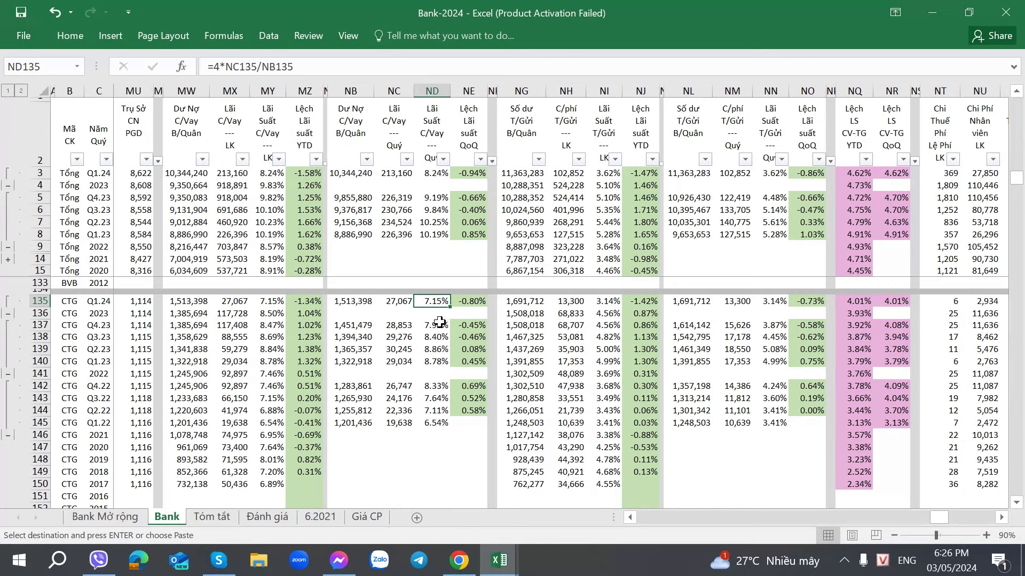
pyautogui.click(435, 173)
pyautogui.click(433, 302)
pyautogui.click(770, 302)
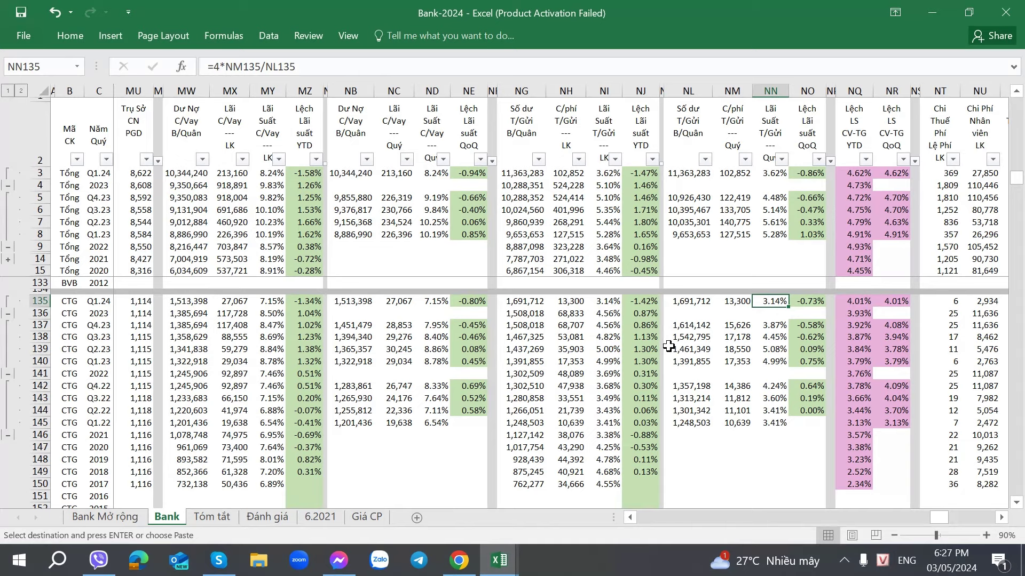
pyautogui.click(731, 303)
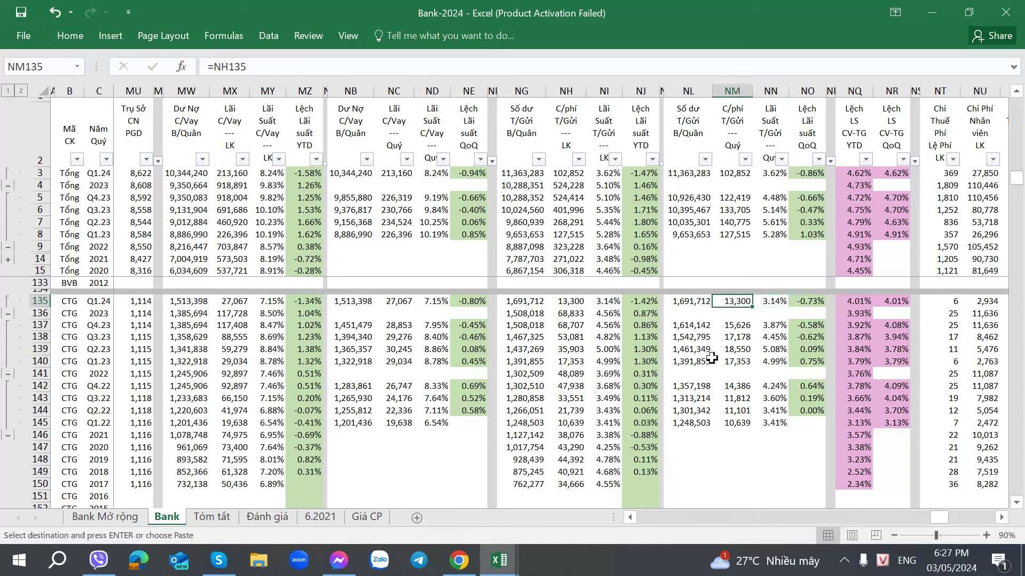
pyautogui.click(690, 304)
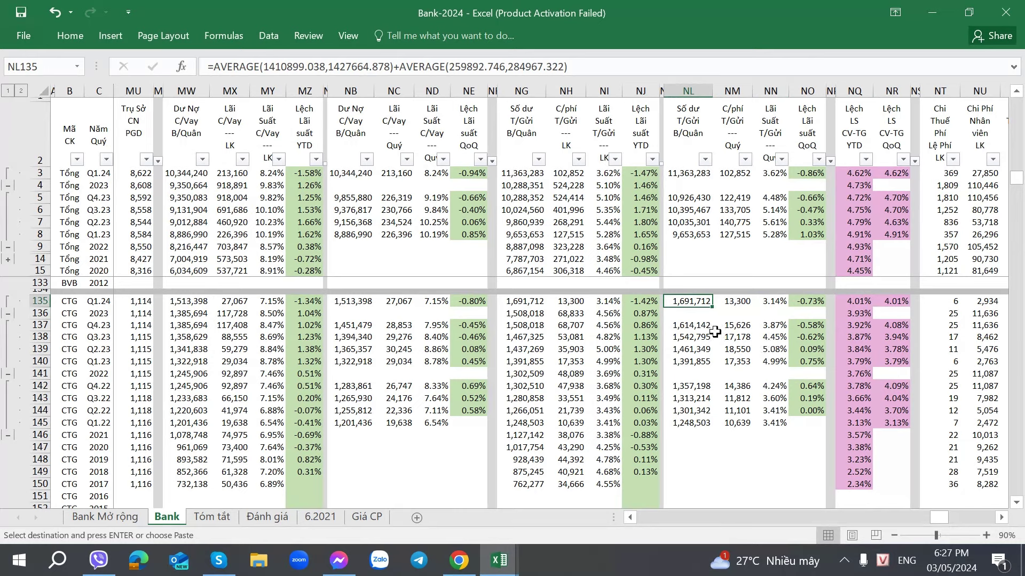
pyautogui.click(776, 302)
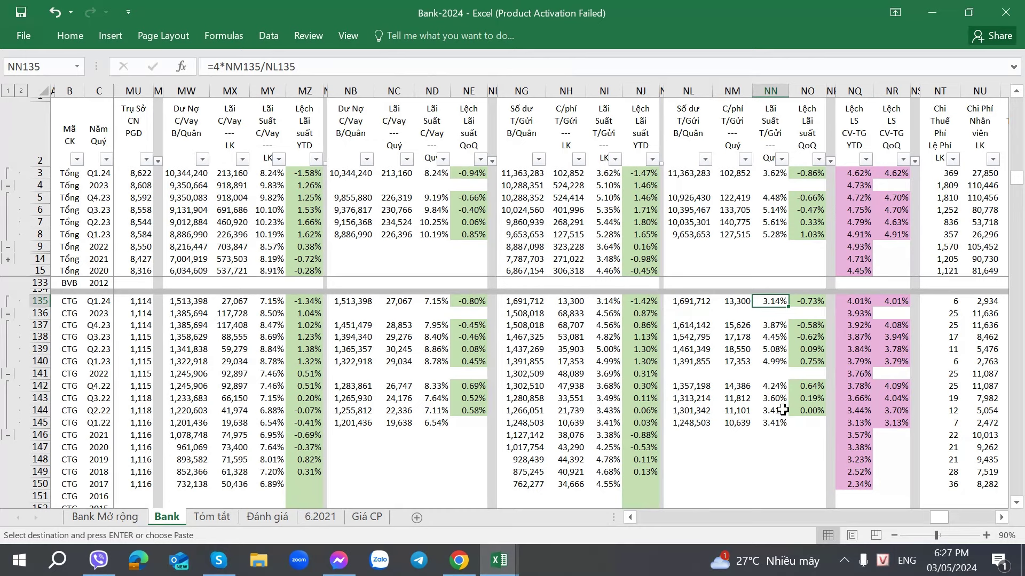
pyautogui.click(815, 303)
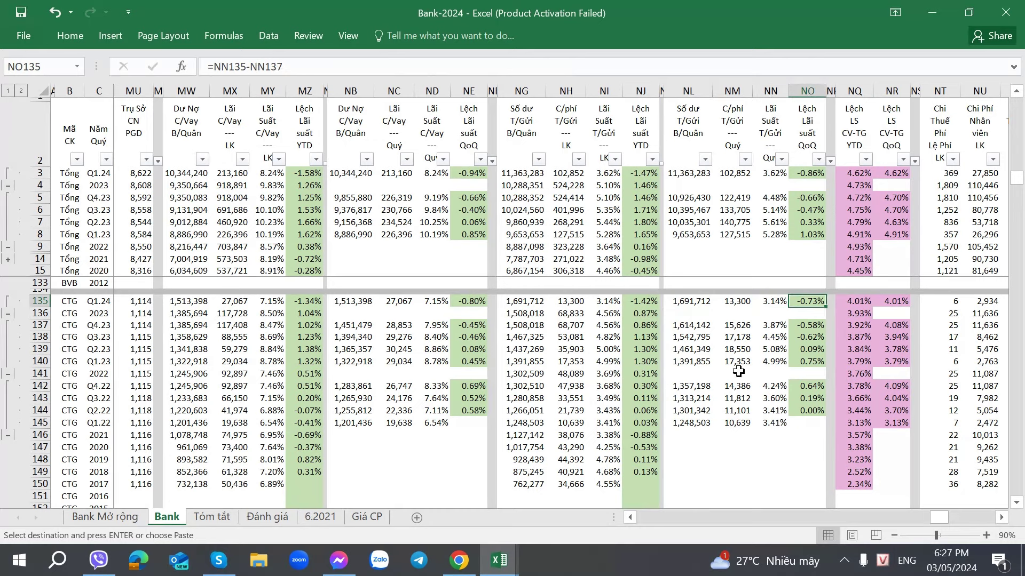
pyautogui.click(774, 325)
pyautogui.click(770, 302)
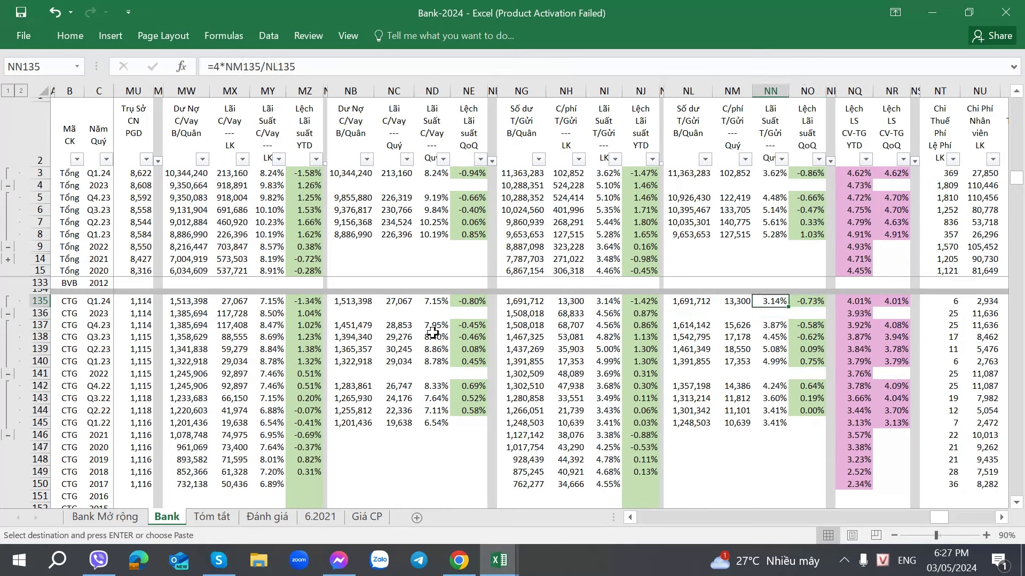
# - Examine CTG's quarterly lending-rate changes and loan-deposit spread for Q4.23 and Q1.24, plus the Q1.24 year-to-date rate changes
pyautogui.click(469, 325)
pyautogui.click(471, 301)
pyautogui.click(469, 325)
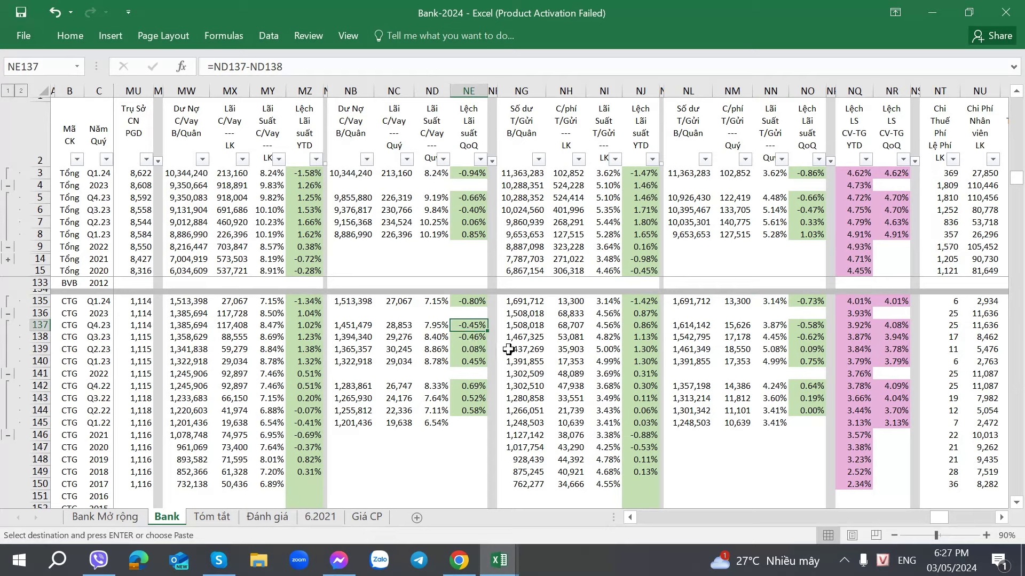
pyautogui.click(898, 324)
pyautogui.moveTo(899, 322); pyautogui.dragTo(892, 300)
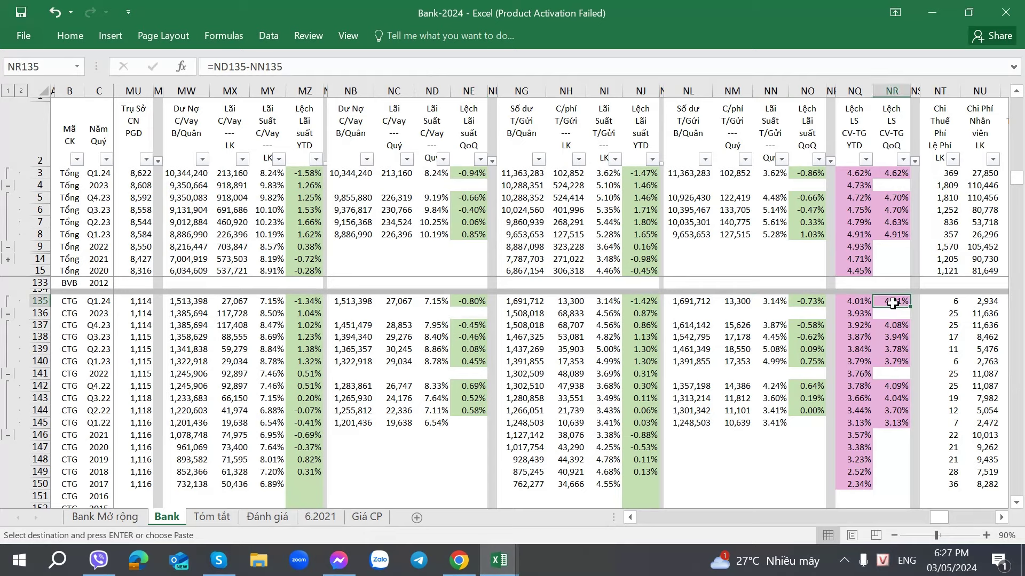
pyautogui.click(556, 324)
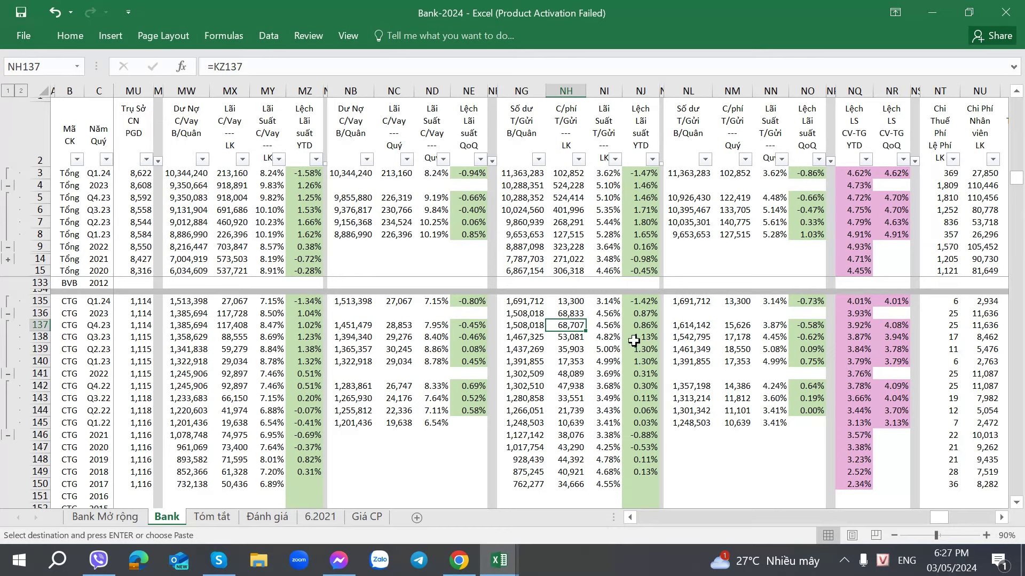
pyautogui.click(604, 301)
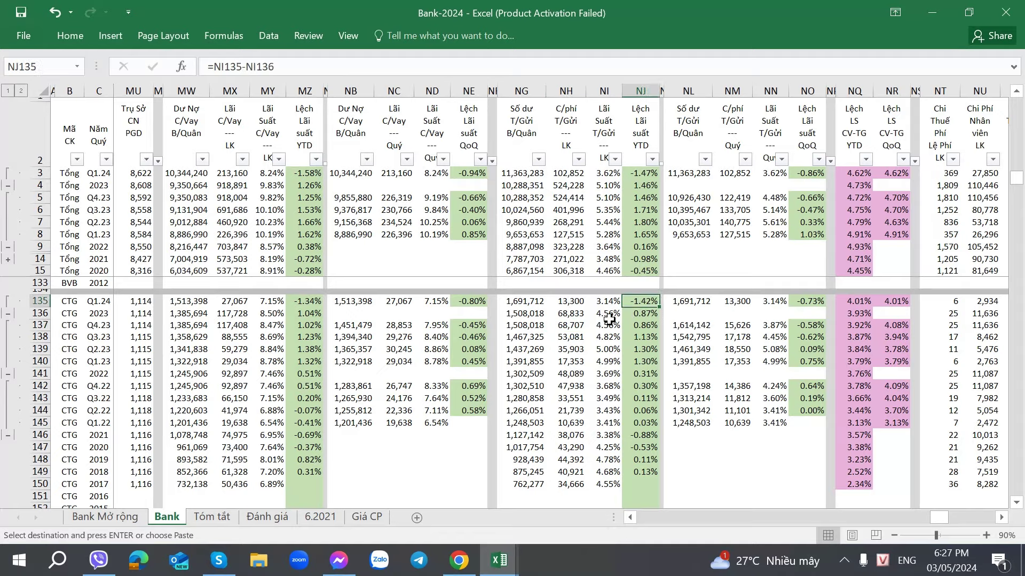
pyautogui.click(285, 303)
pyautogui.press('Right')
pyautogui.press('Right')
# - Recheck CTG's Q1.24 quarterly deposit rate in NN135 and its quarter-on-quarter difference in NO135
pyautogui.hotkey('alt', 'Tab')
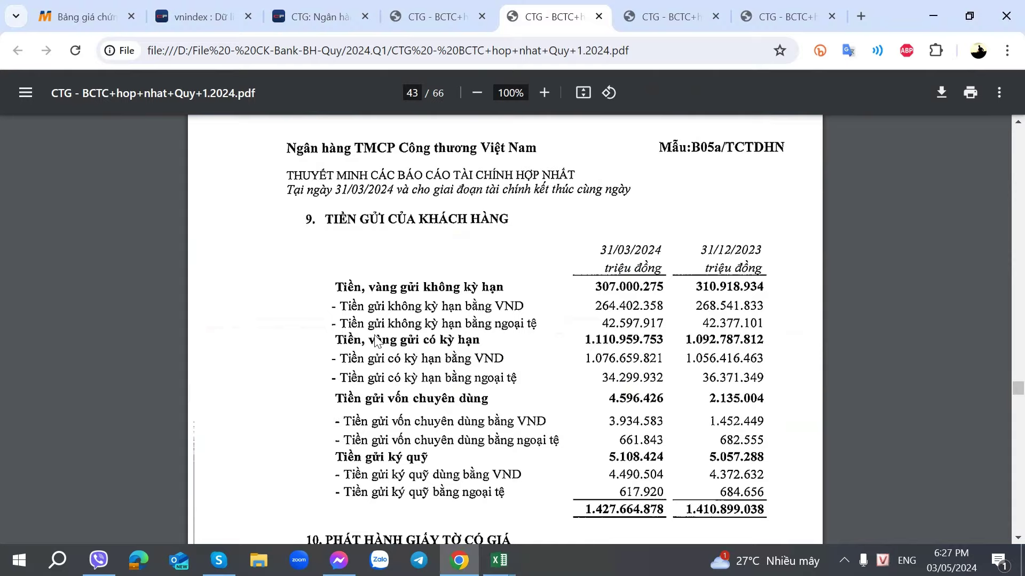
pyautogui.hotkey('alt', 'Tab')
pyautogui.press('Right')
pyautogui.press('Right')
pyautogui.press('Right')
pyautogui.press('Right')
pyautogui.press('Right')
pyautogui.press('Right')
pyautogui.press('Right')
pyautogui.press('Right')
pyautogui.press('Right')
pyautogui.press('Right')
pyautogui.press('Right')
pyautogui.press('Right')
pyautogui.press('Right')
pyautogui.press('Right')
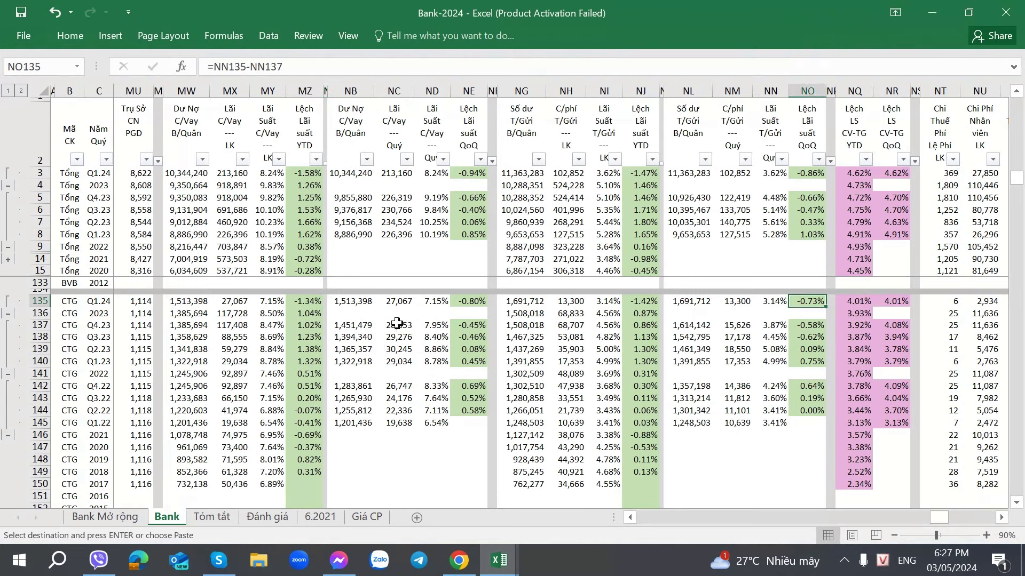
pyautogui.click(759, 303)
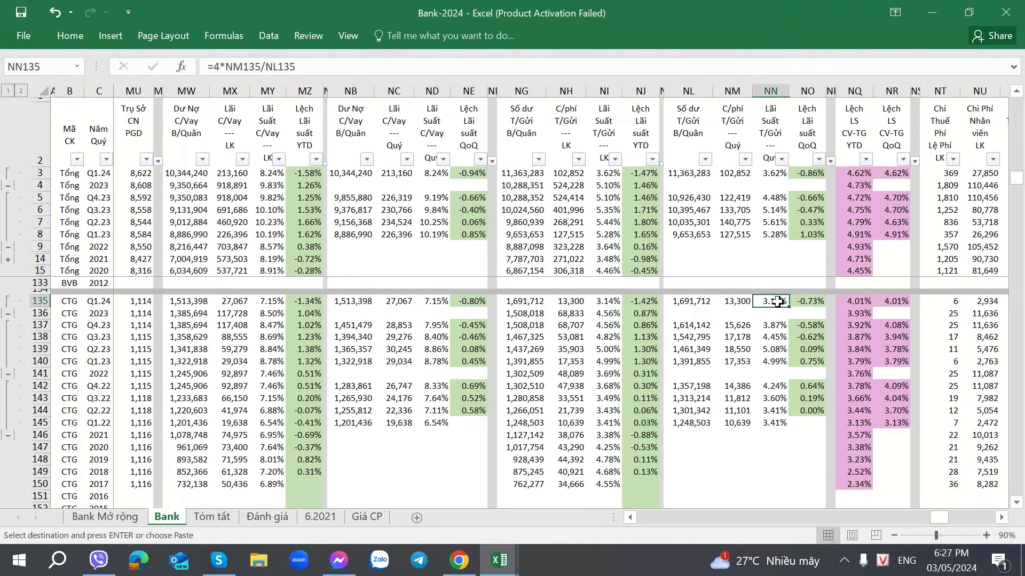
pyautogui.click(803, 301)
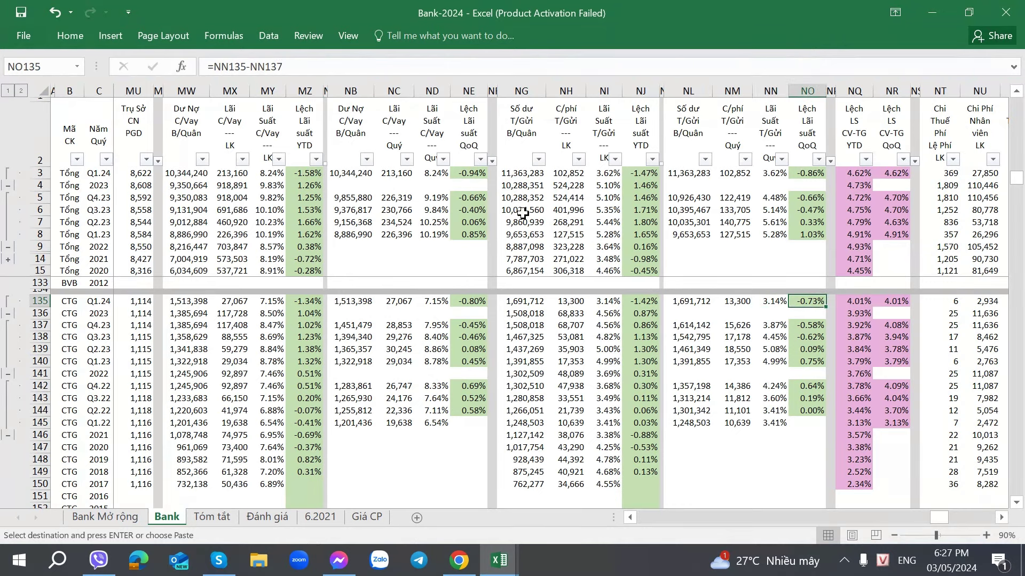
# - Compare the quarterly lending rates and their quarter-on-quarter changes for Q1.24 and Q4.23 between the Tổng rows and CTG
pyautogui.click(438, 199)
pyautogui.click(466, 172)
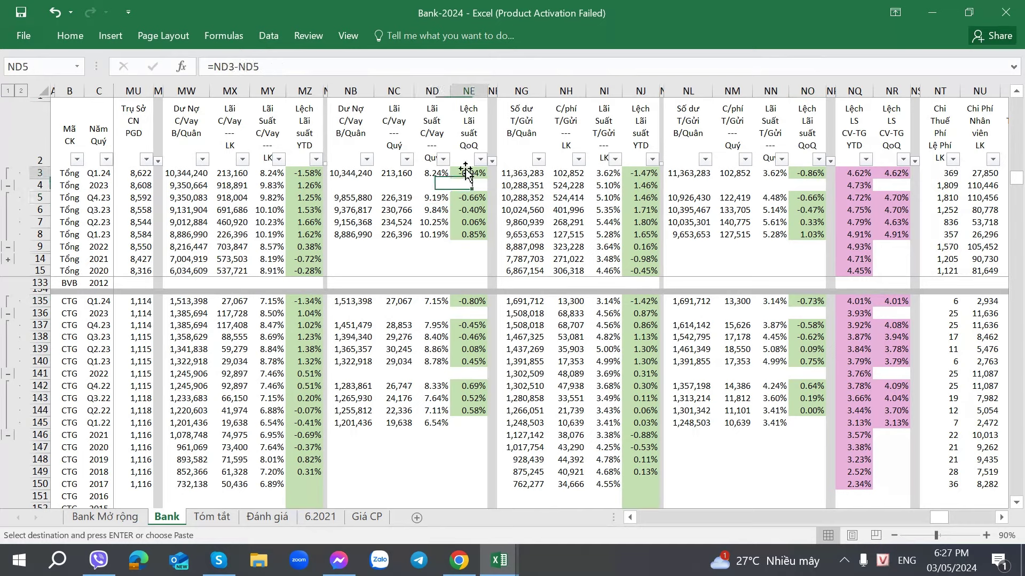
pyautogui.click(439, 198)
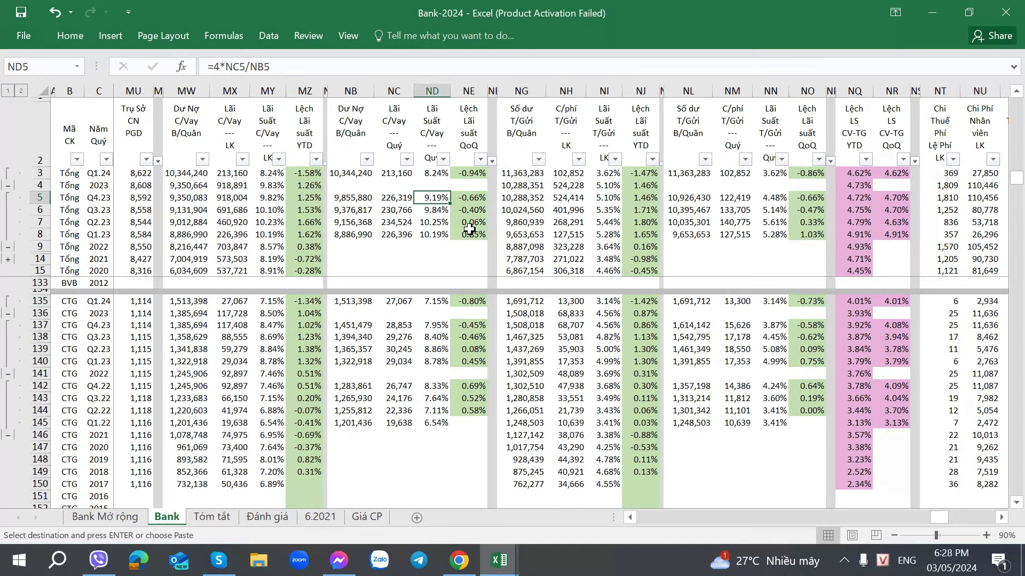
pyautogui.click(436, 176)
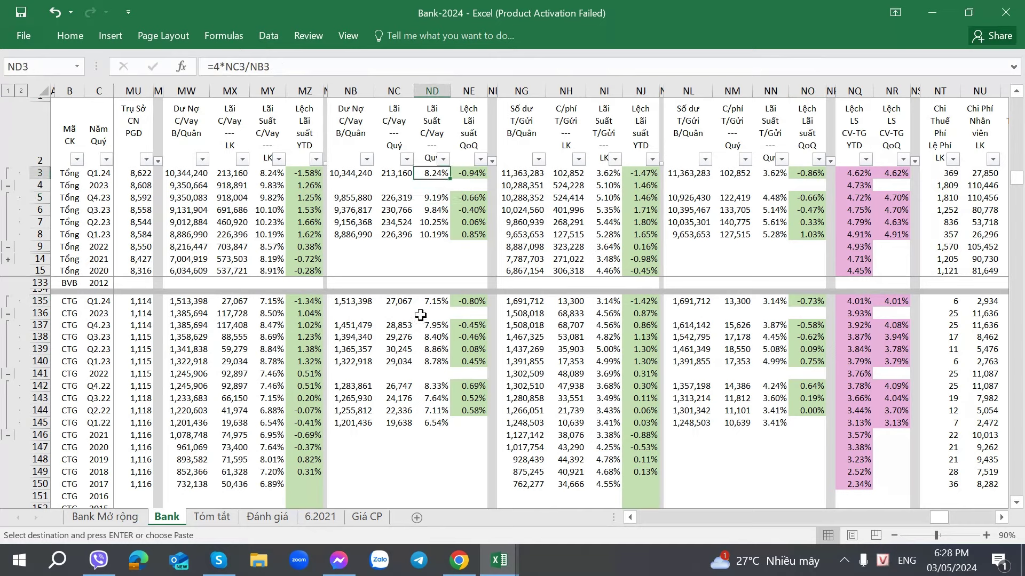
pyautogui.click(435, 327)
pyautogui.click(468, 173)
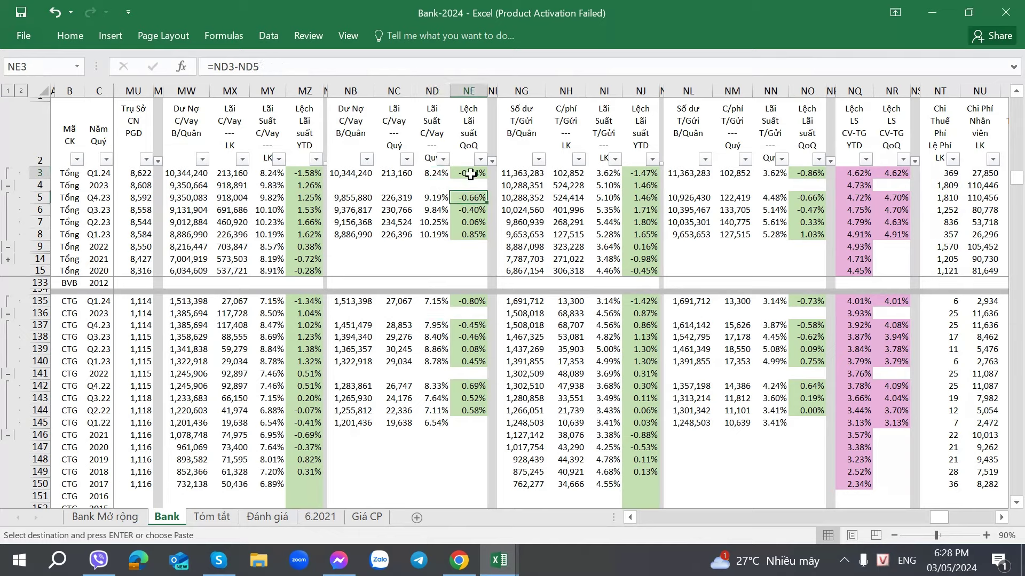
pyautogui.click(467, 302)
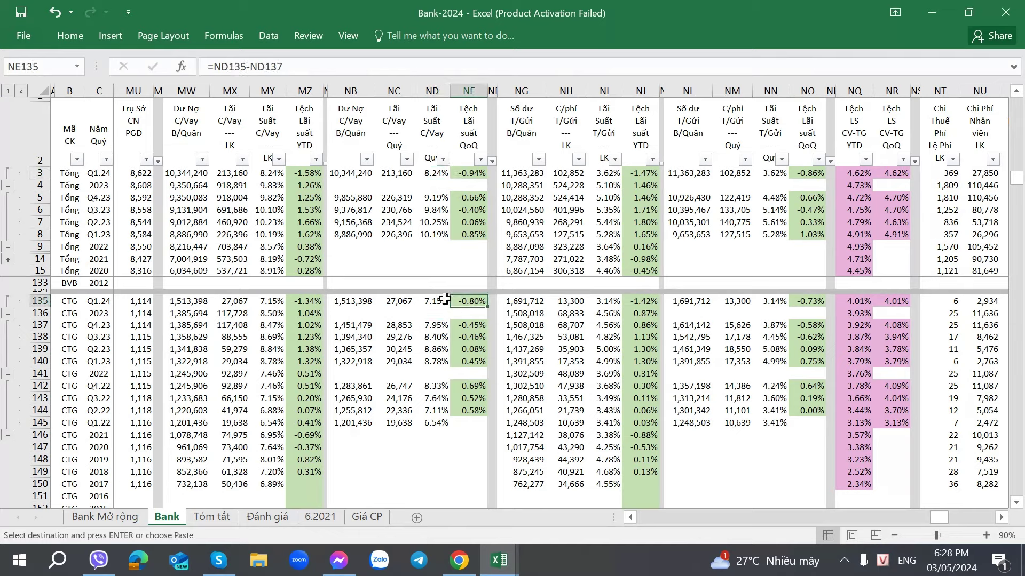
pyautogui.click(439, 176)
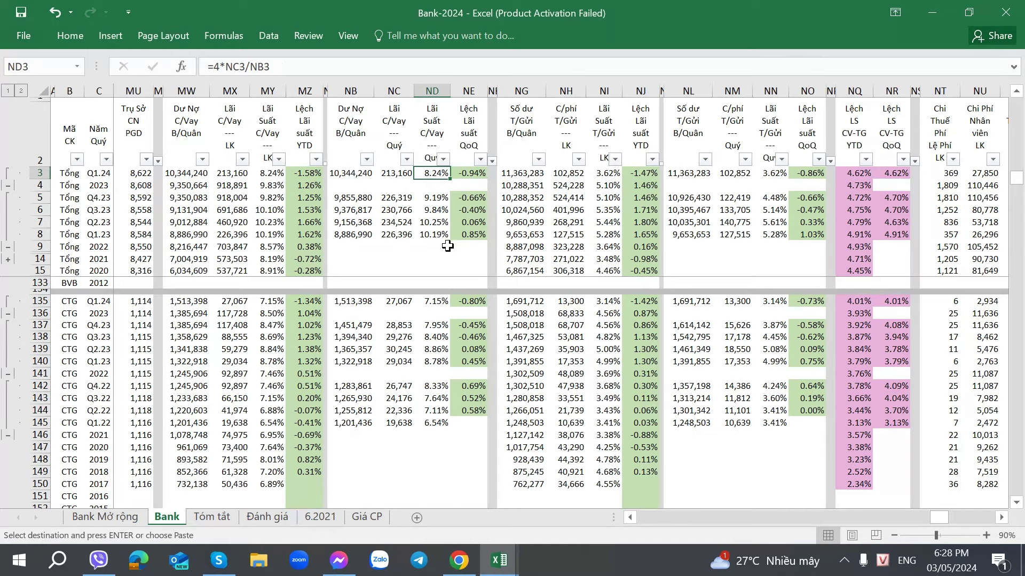
# - Compare the Tổng row's Q1.24 quarterly deposit rate and its quarter-on-quarter change with CTG's change in NO135
pyautogui.click(779, 174)
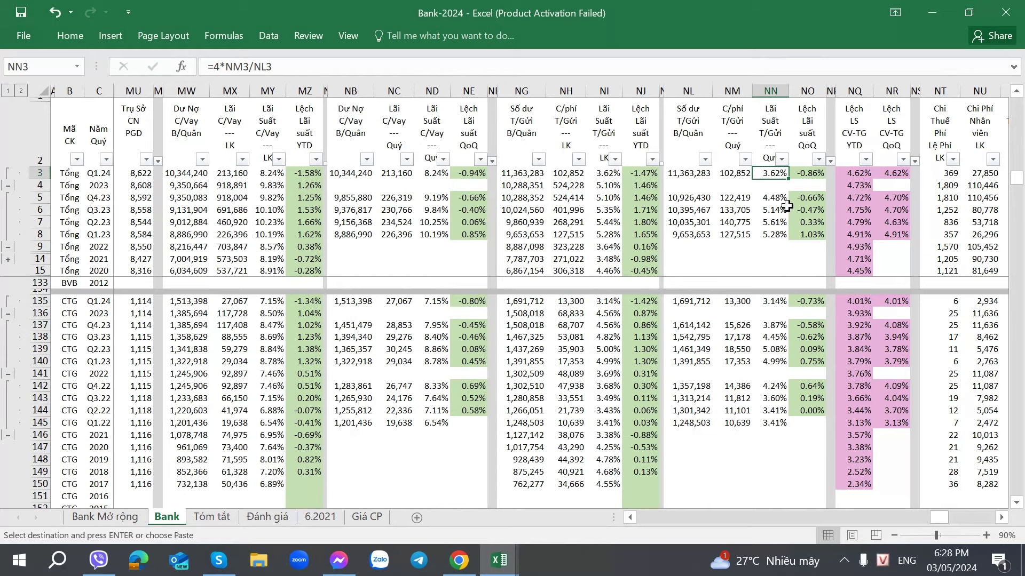
pyautogui.click(782, 210)
pyautogui.click(817, 174)
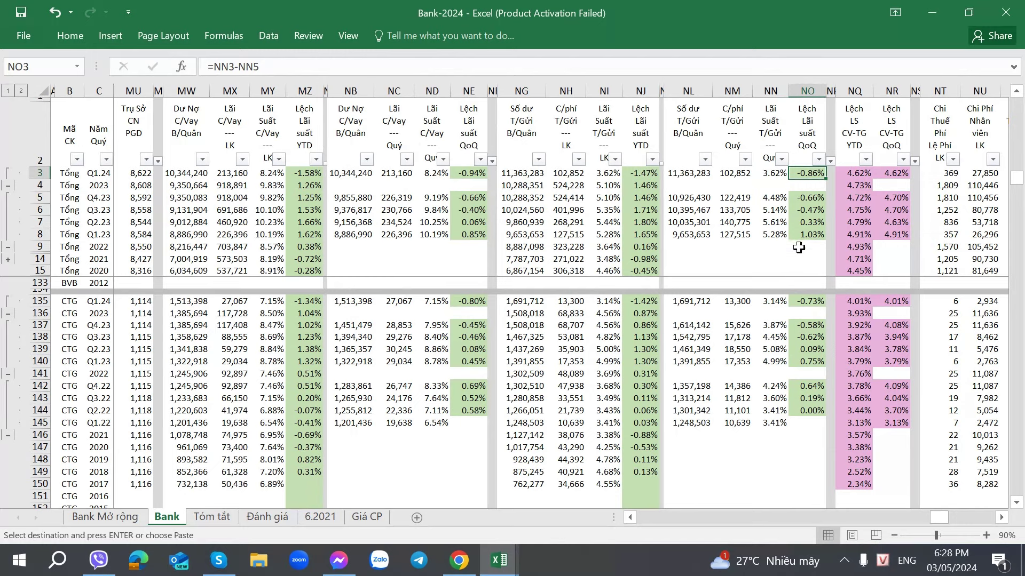
pyautogui.click(801, 303)
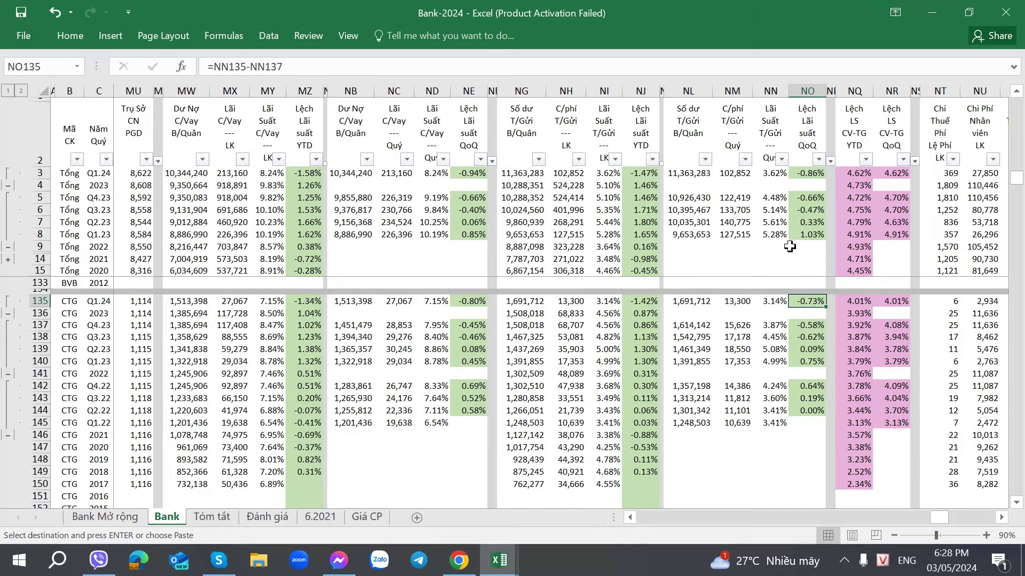
# - Compare the quarterly loan-deposit spread in column NR between the Tổng rows and CTG for Q1.24 and Q4.23
pyautogui.click(890, 174)
pyautogui.press('Down')
pyautogui.press('Down')
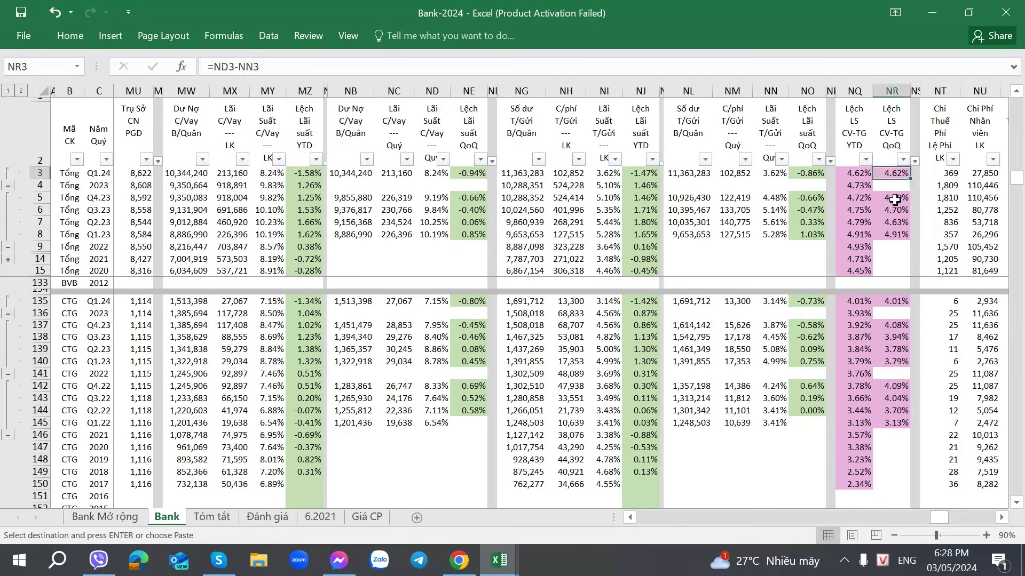
pyautogui.click(890, 175)
pyautogui.click(888, 328)
pyautogui.click(889, 300)
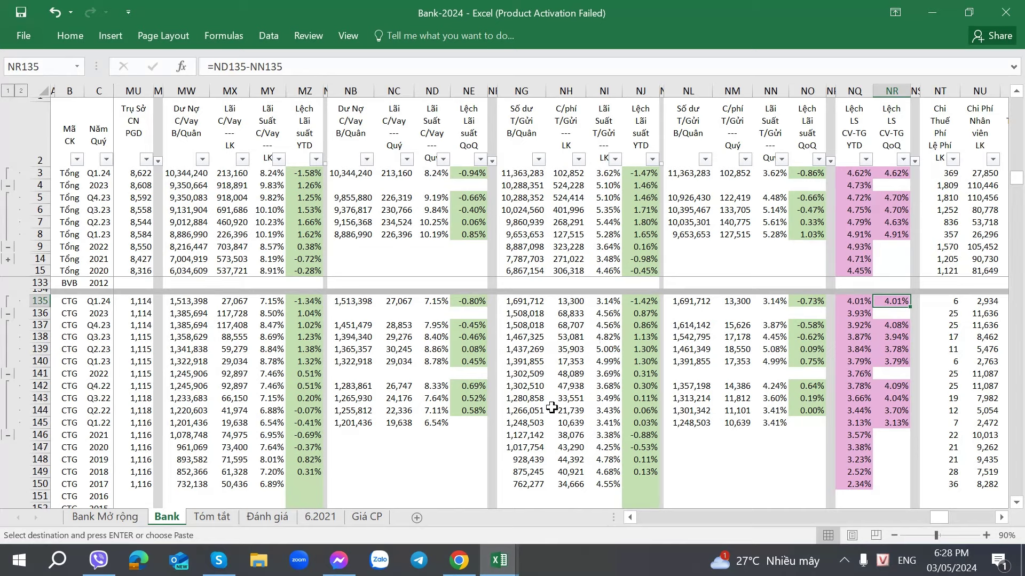
# - Switch to the CTG workbook and review the 2023 Nguồn vốn figures for interbank funding, customer deposits and Giấy tờ có Giá
pyautogui.click(409, 494)
pyautogui.hotkey('ctrl', 'v')
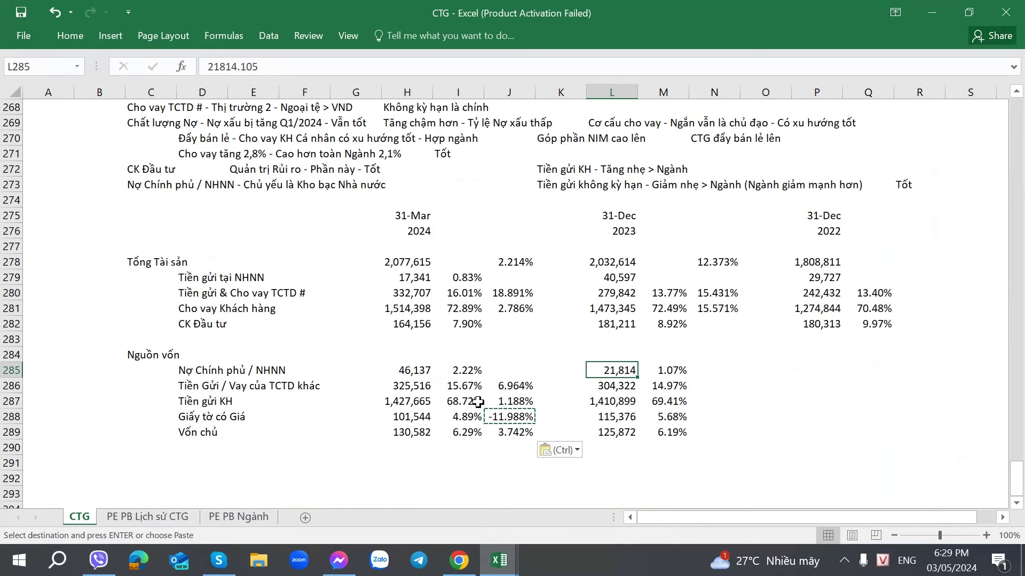
pyautogui.click(662, 402)
pyautogui.click(717, 417)
pyautogui.click(710, 368)
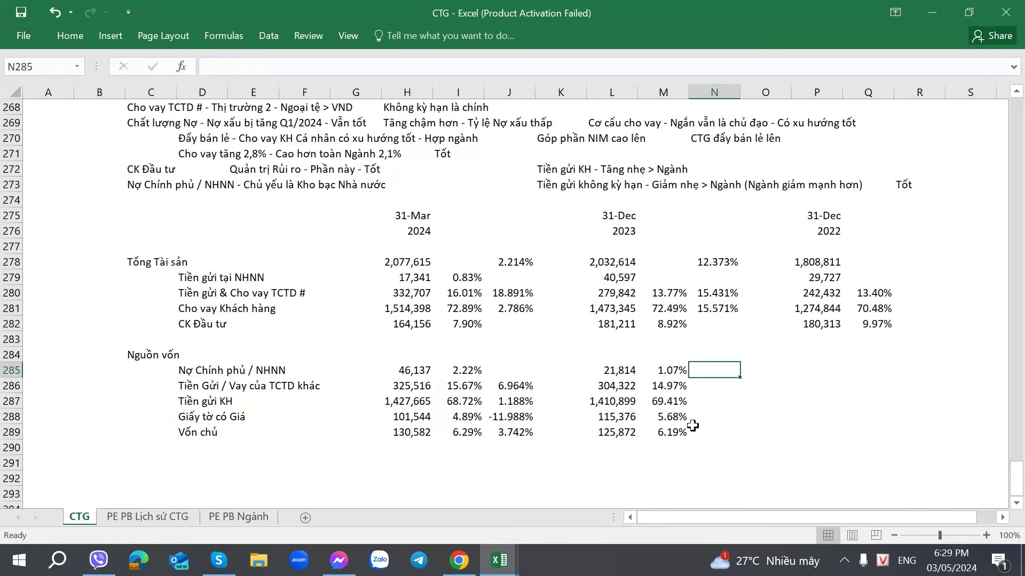
pyautogui.moveTo(606, 408); pyautogui.dragTo(606, 432)
pyautogui.click(601, 402)
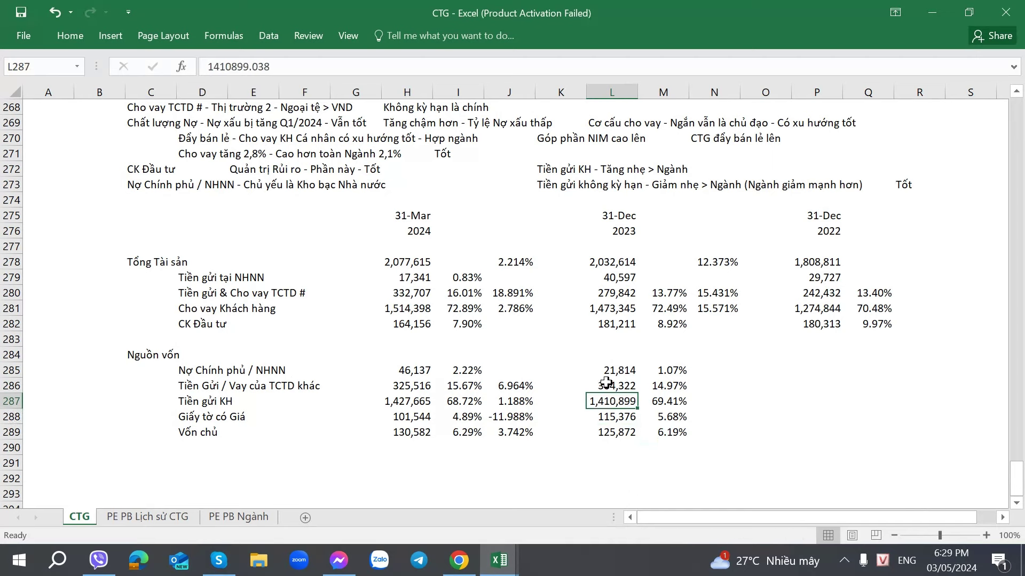
pyautogui.click(606, 382)
pyautogui.click(604, 404)
pyautogui.click(601, 417)
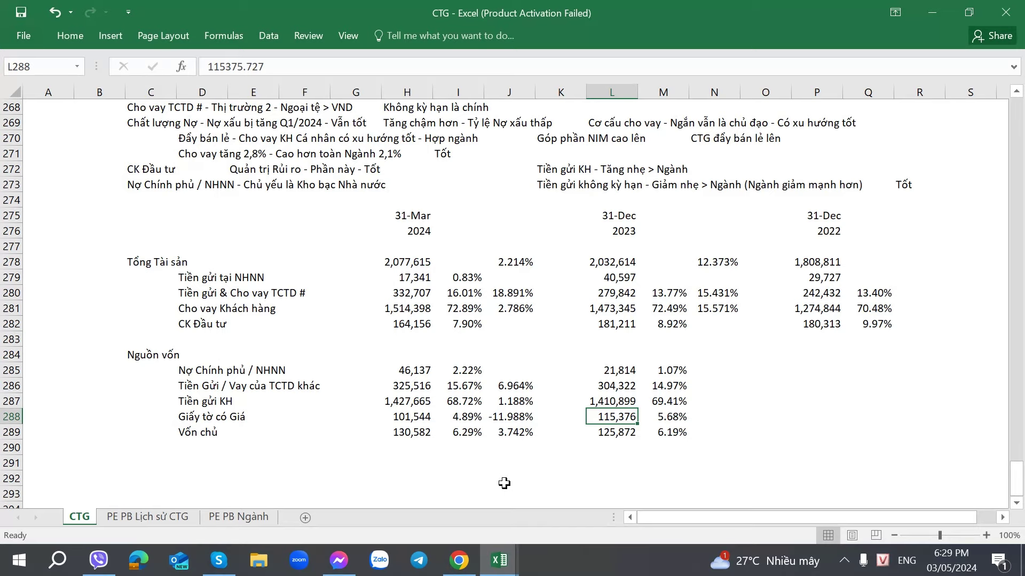
# - Select P285 for the 2022 Nợ Chính phủ / NHNN figure and look up the liabilities page of CTG's audited 2023 report in Chrome
pyautogui.click(827, 372)
pyautogui.hotkey('ctrl', 'Tab')
pyautogui.hotkey('ctrl', 'Tab')
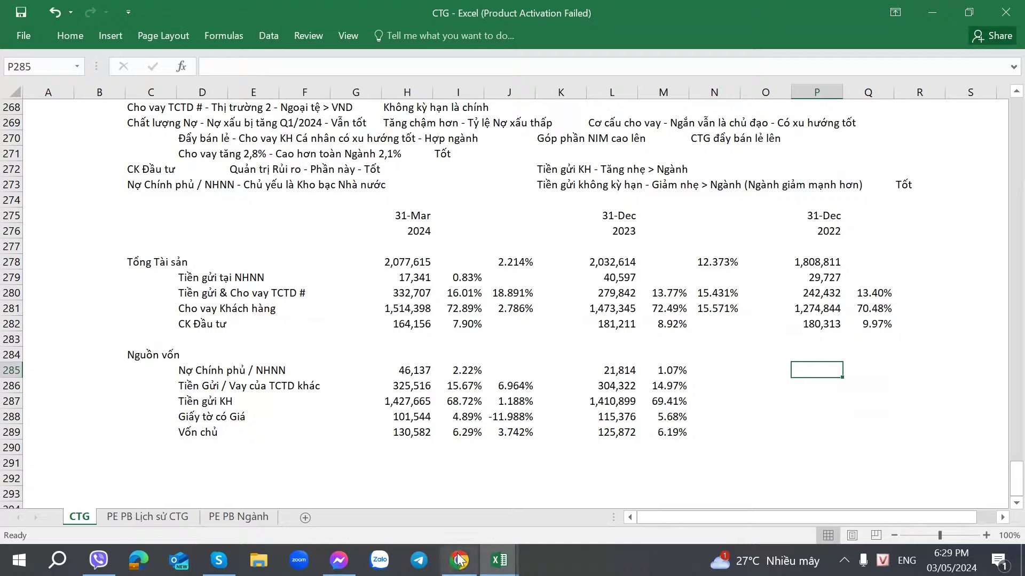
pyautogui.click(459, 560)
pyautogui.click(696, 16)
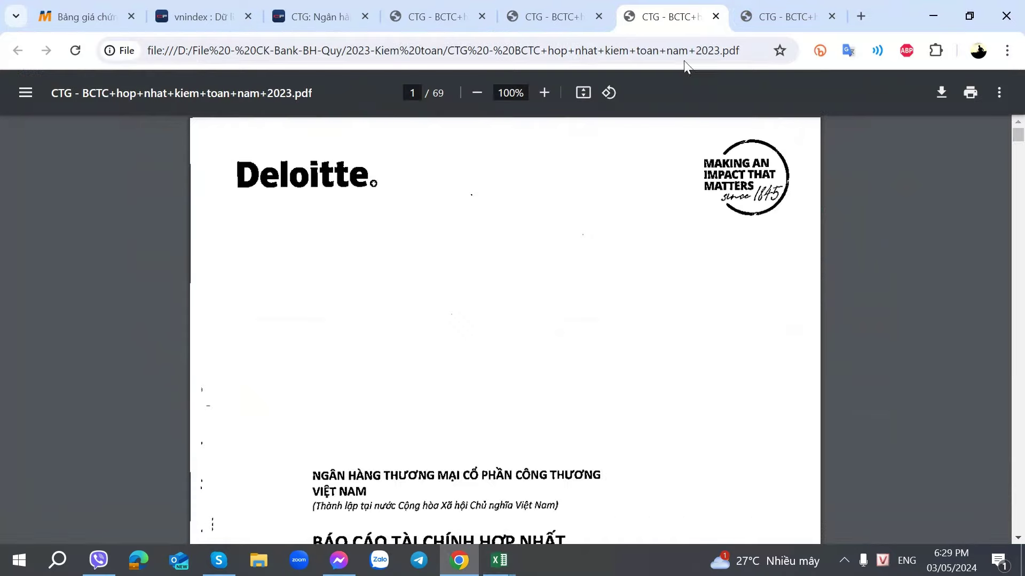
pyautogui.hotkey('alt', 'Tab')
pyautogui.hotkey('alt', 'Tab')
pyautogui.scroll(-10, 607, 357)
pyautogui.scroll(-20, 608, 358)
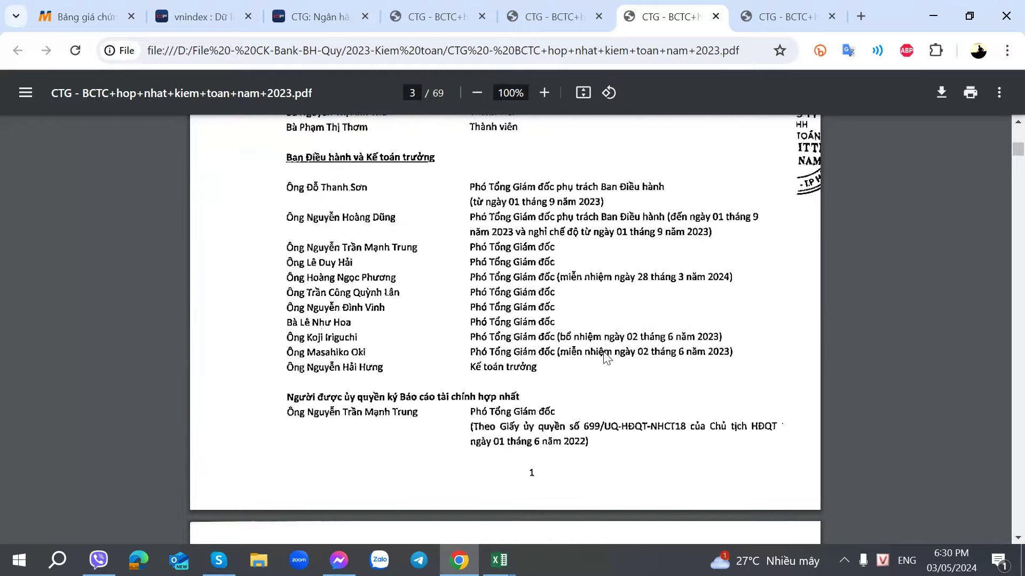
pyautogui.scroll(-20, 608, 358)
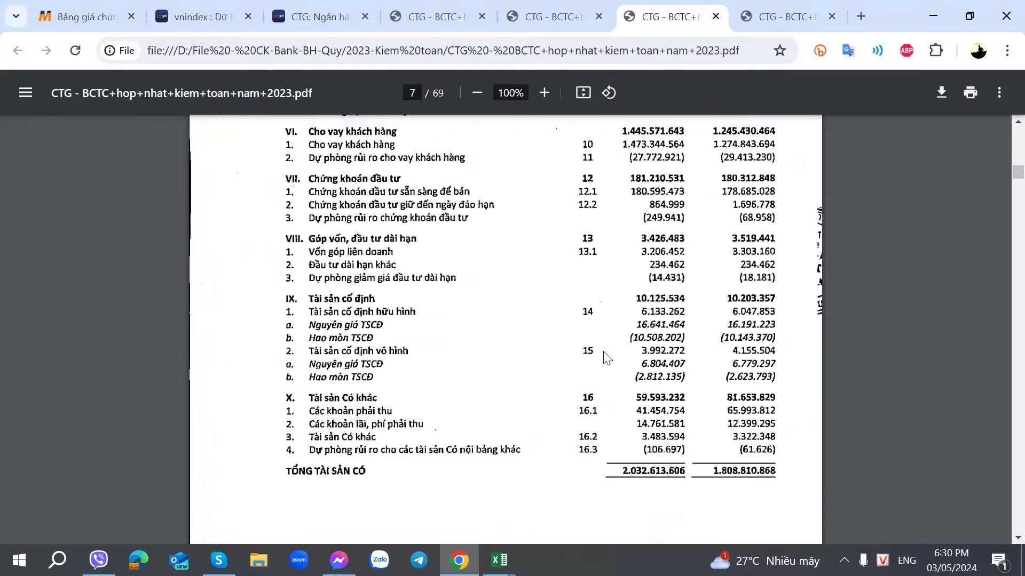
pyautogui.scroll(-10, 607, 358)
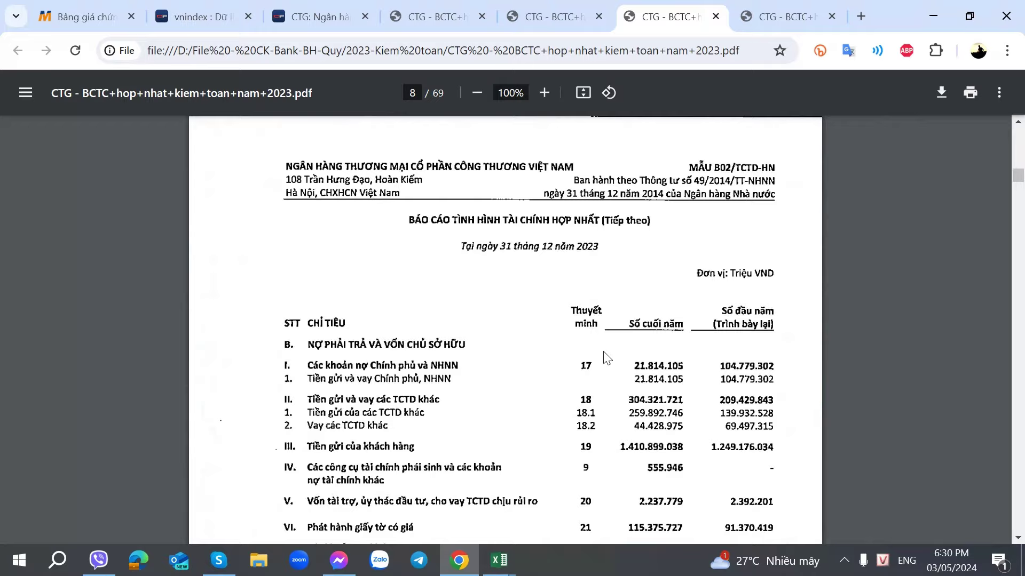
pyautogui.hotkey('alt', 'Tab')
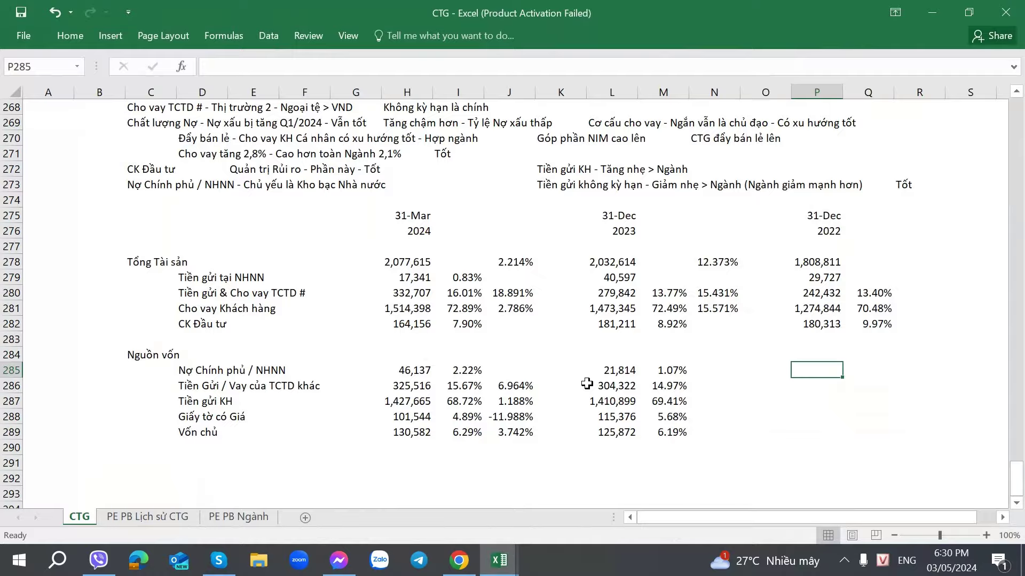
pyautogui.hotkey('alt', 'Tab')
pyautogui.hotkey('alt', 'Tab')
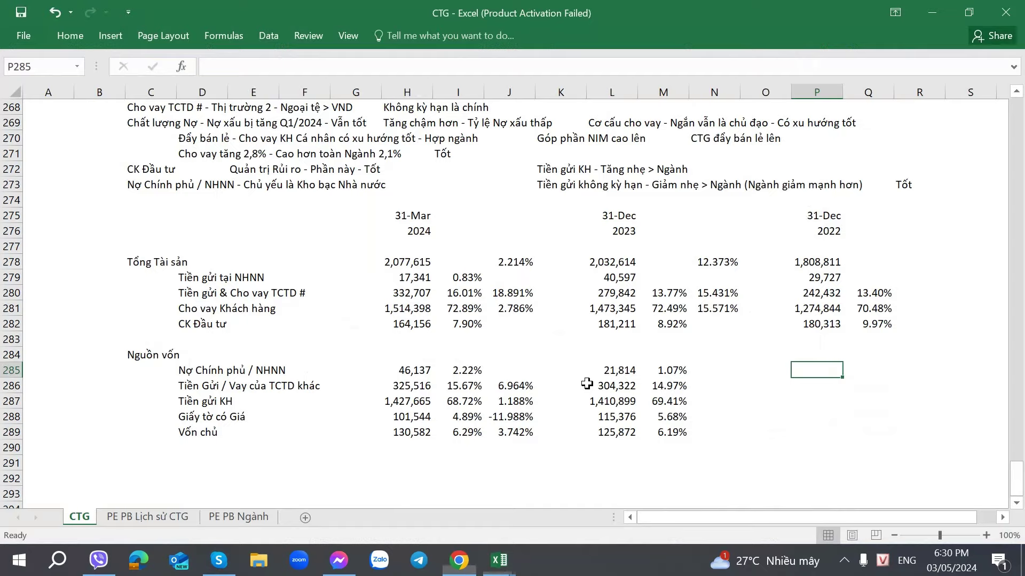